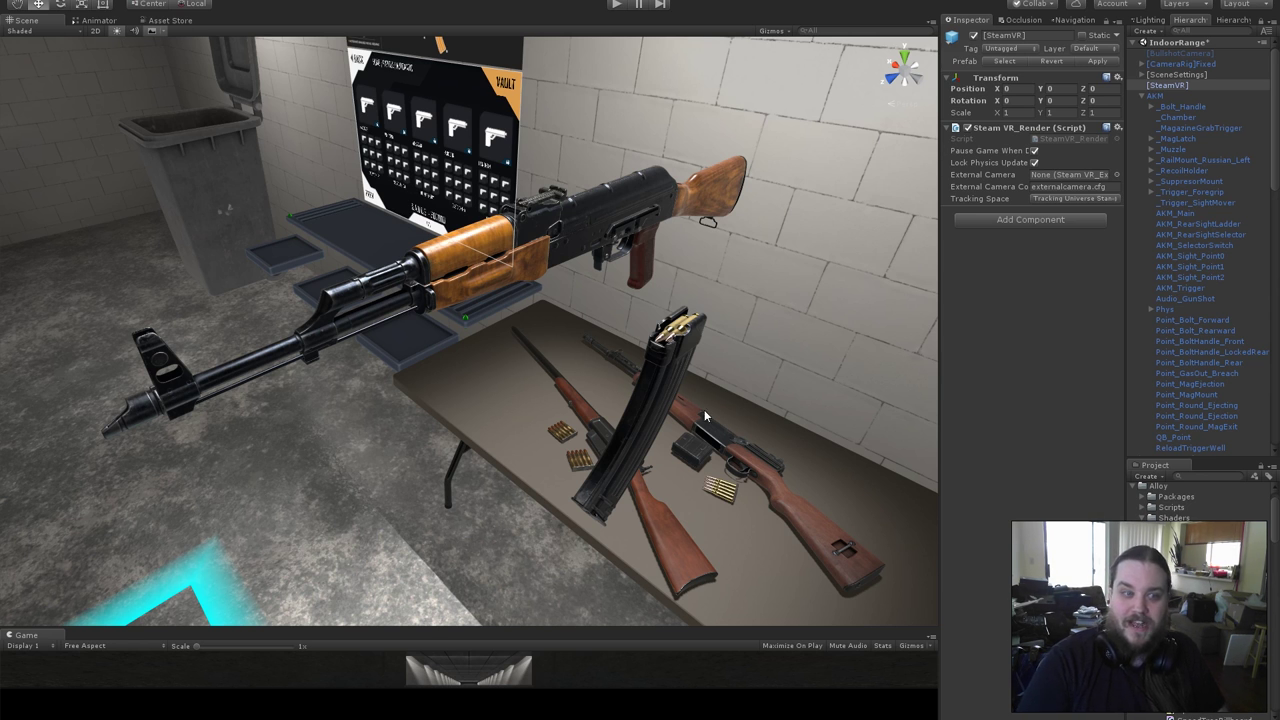
View the colliders of the AKM root object and deactivate its Phys child object.
{"action": "right_click_drag", "start_coordinate": [704, 416], "coordinate": [802, 337]}
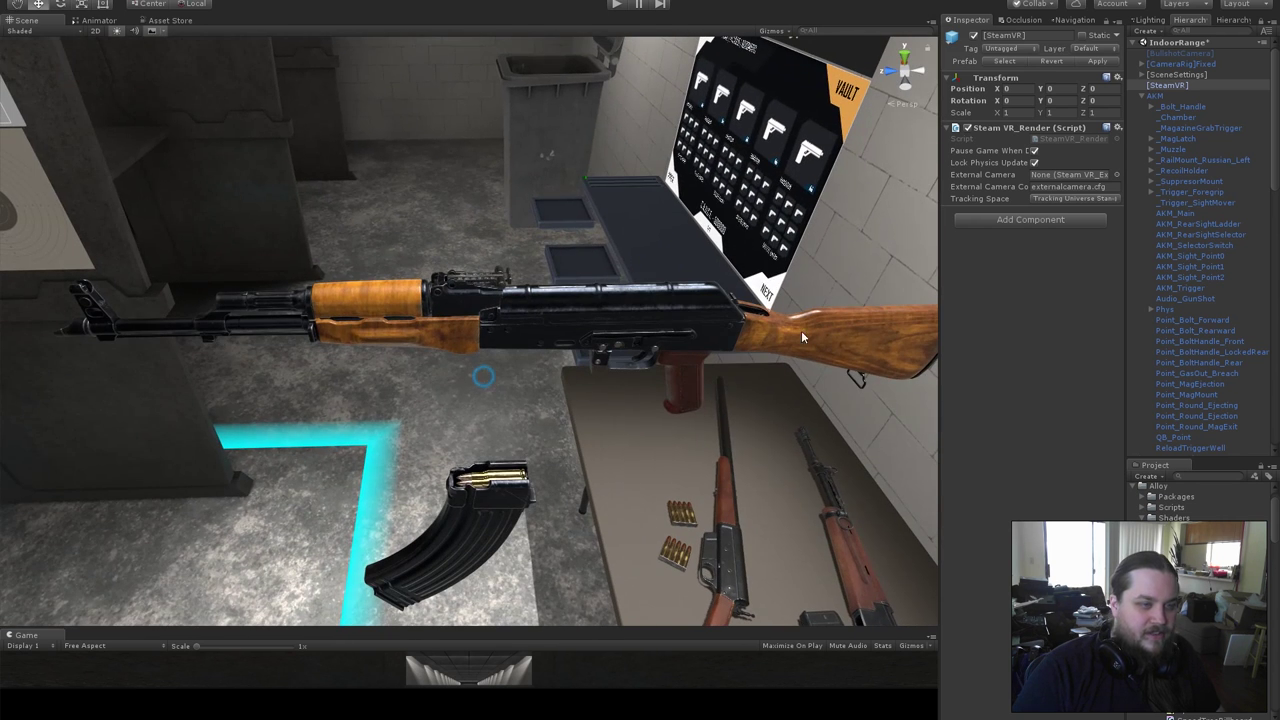
{"action": "left_click", "coordinate": [1159, 96]}
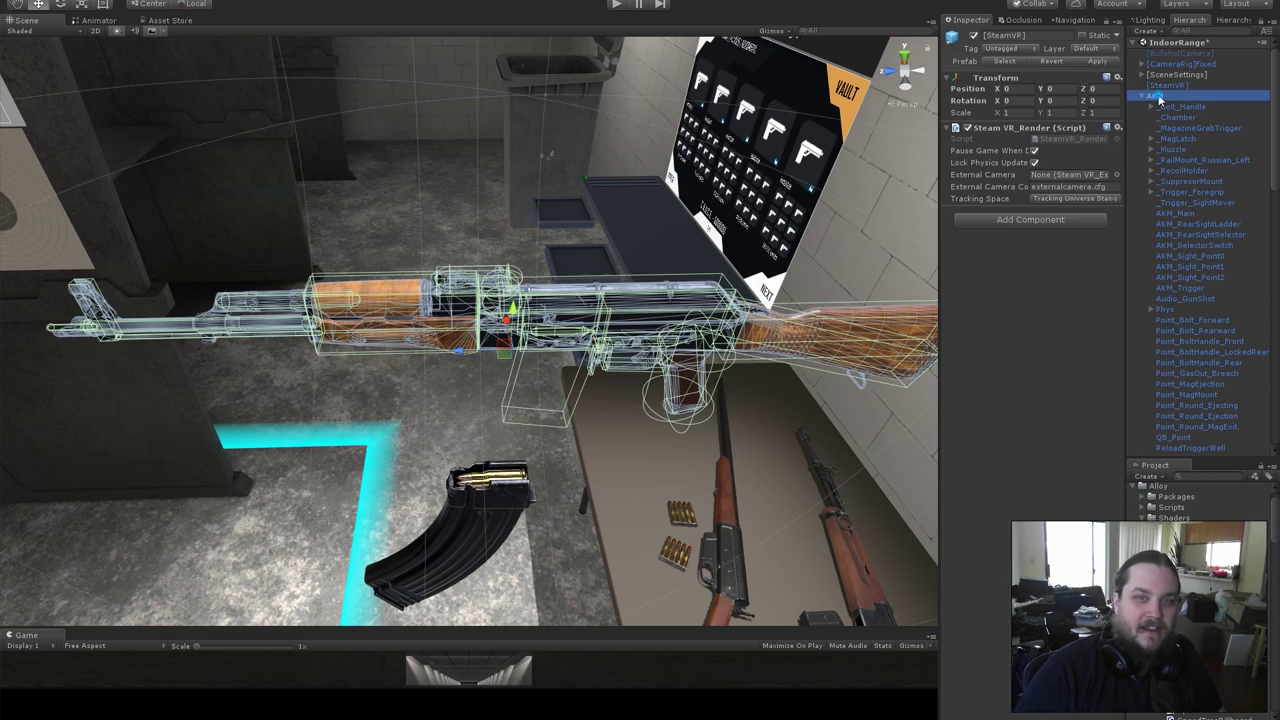
{"action": "left_click_drag", "start_coordinate": [469, 392], "coordinate": [636, 362], "text": "alt"}
{"action": "right_click_drag", "start_coordinate": [636, 362], "coordinate": [517, 465]}
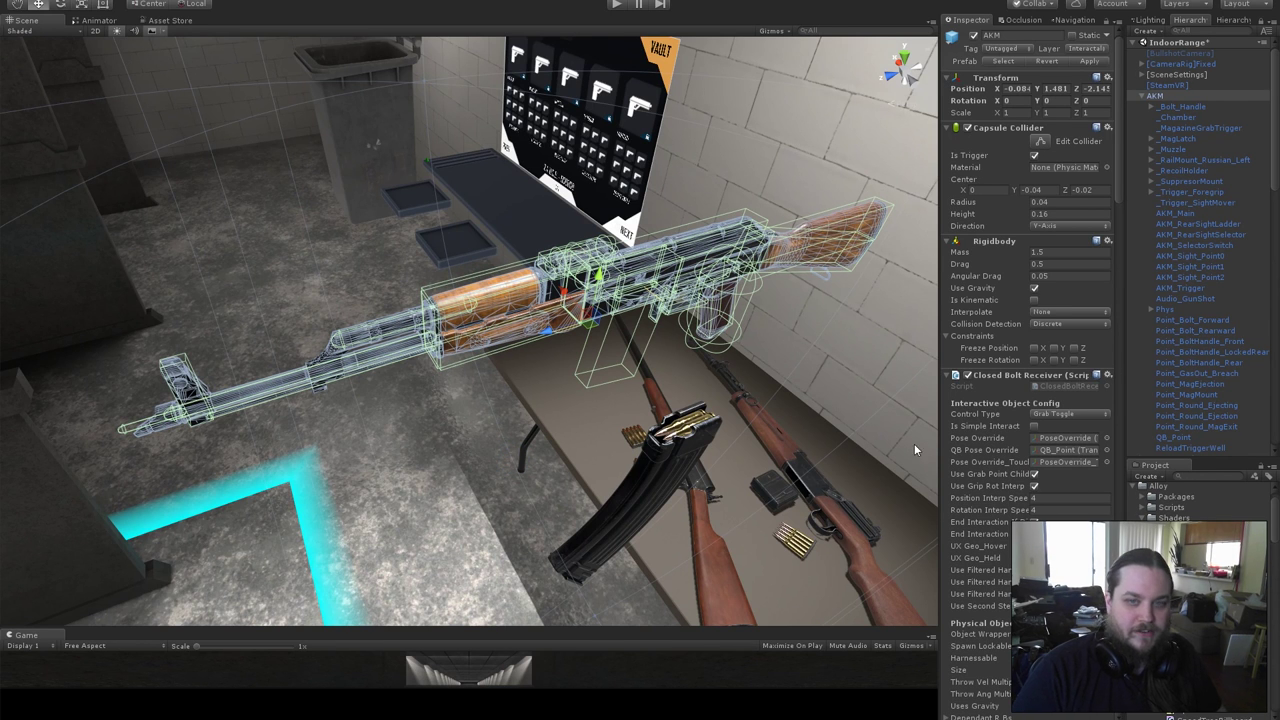
{"action": "left_click", "coordinate": [1172, 309]}
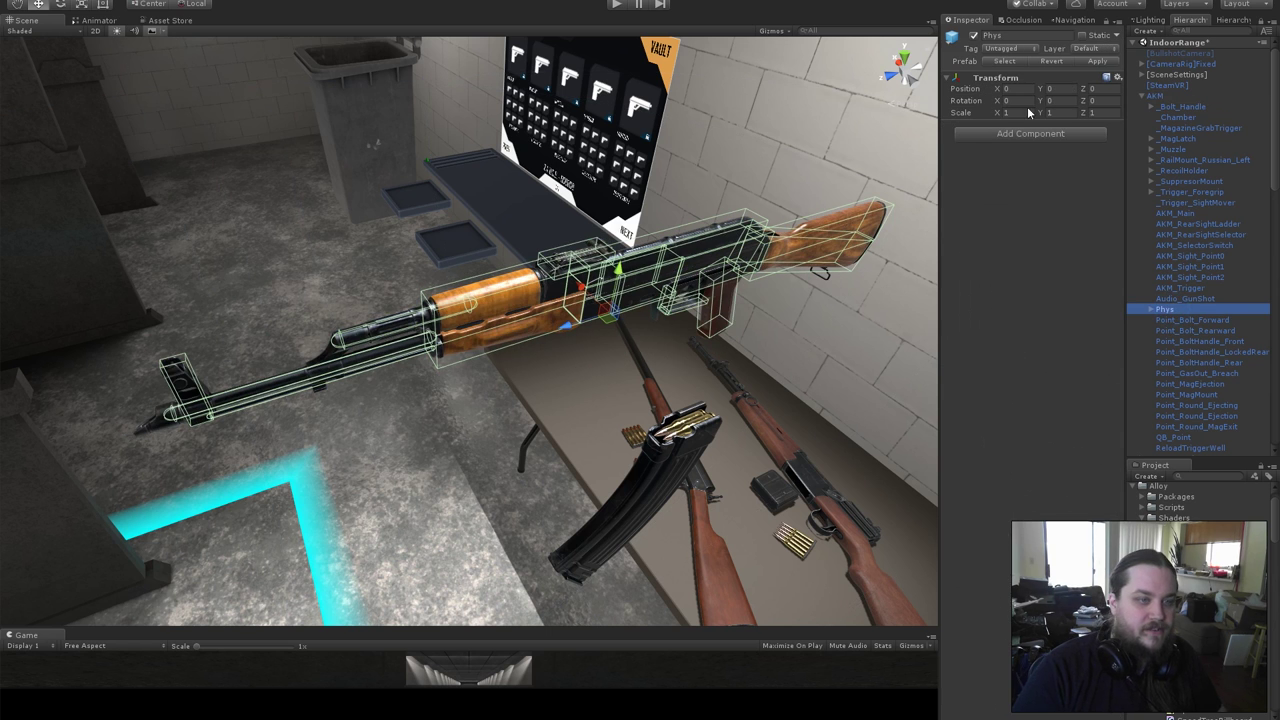
{"action": "left_click", "coordinate": [974, 36]}
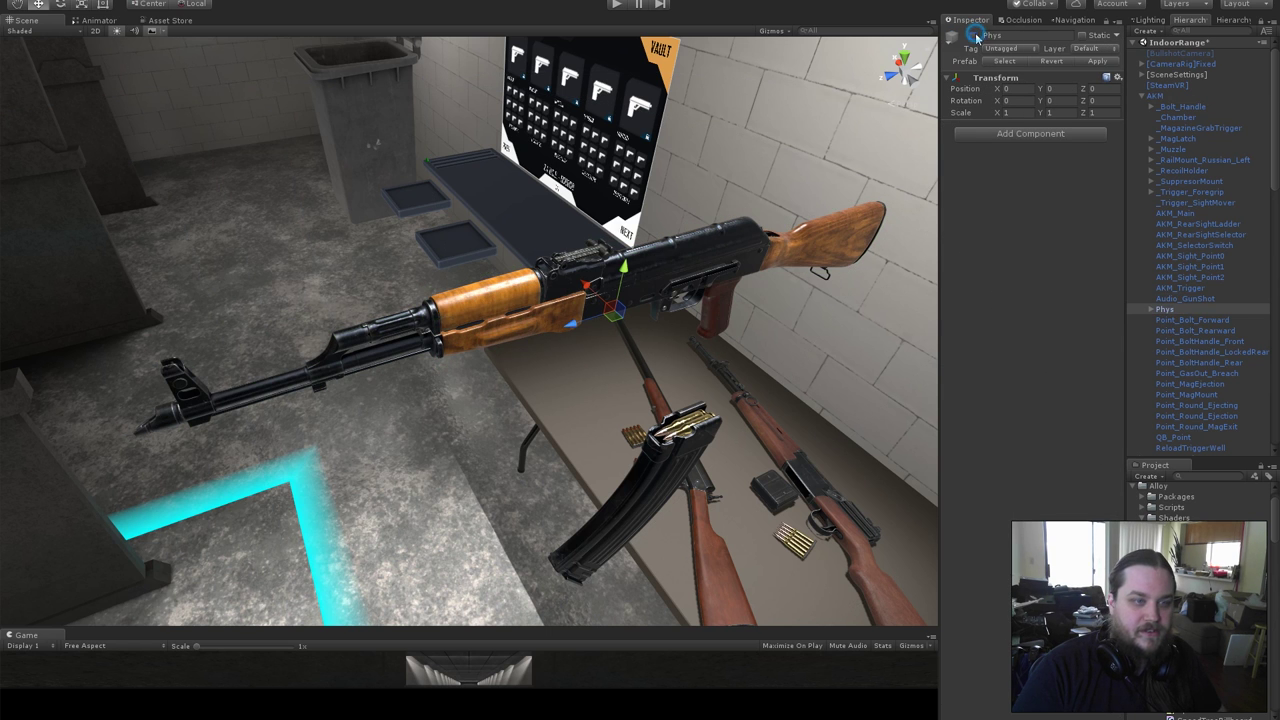
Select the AKM root object and examine its remaining trigger colliders around the grip, magazine well, sights and foregrip.
{"action": "left_click", "coordinate": [1164, 96]}
{"action": "left_click_drag", "start_coordinate": [833, 369], "coordinate": [674, 328], "text": "alt"}
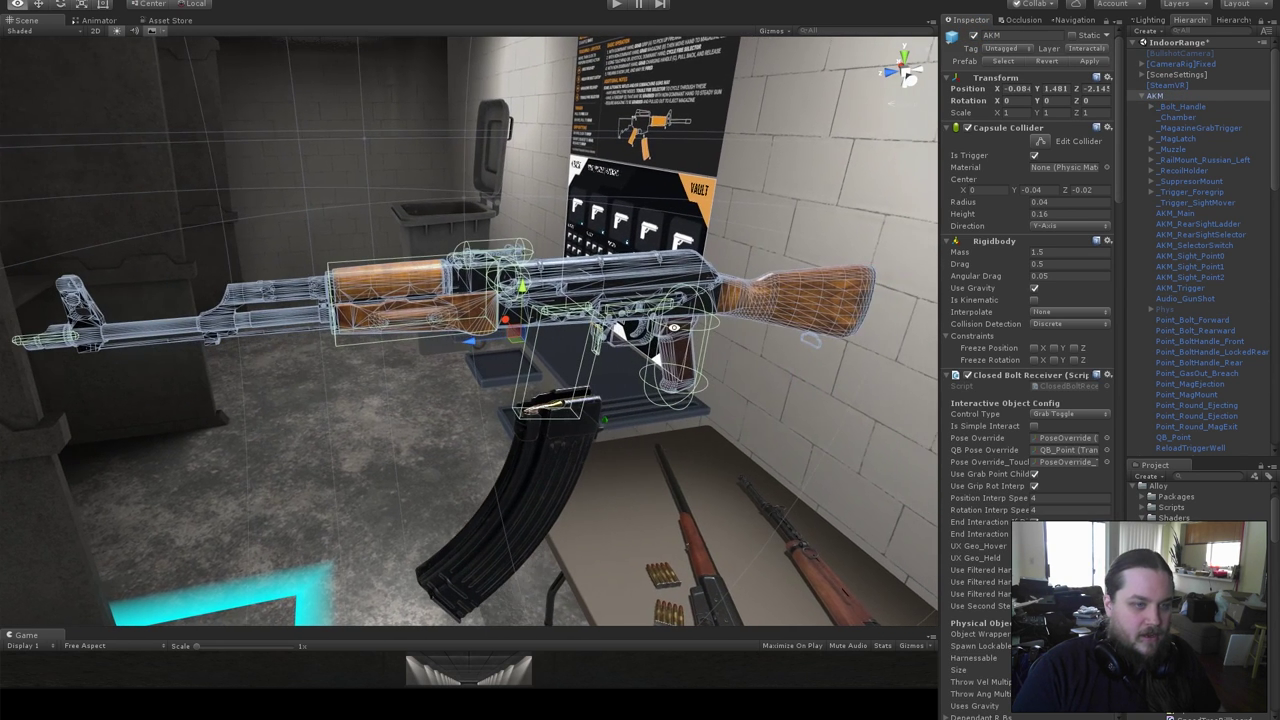
{"action": "left_click_drag", "start_coordinate": [624, 363], "coordinate": [608, 403], "text": "alt"}
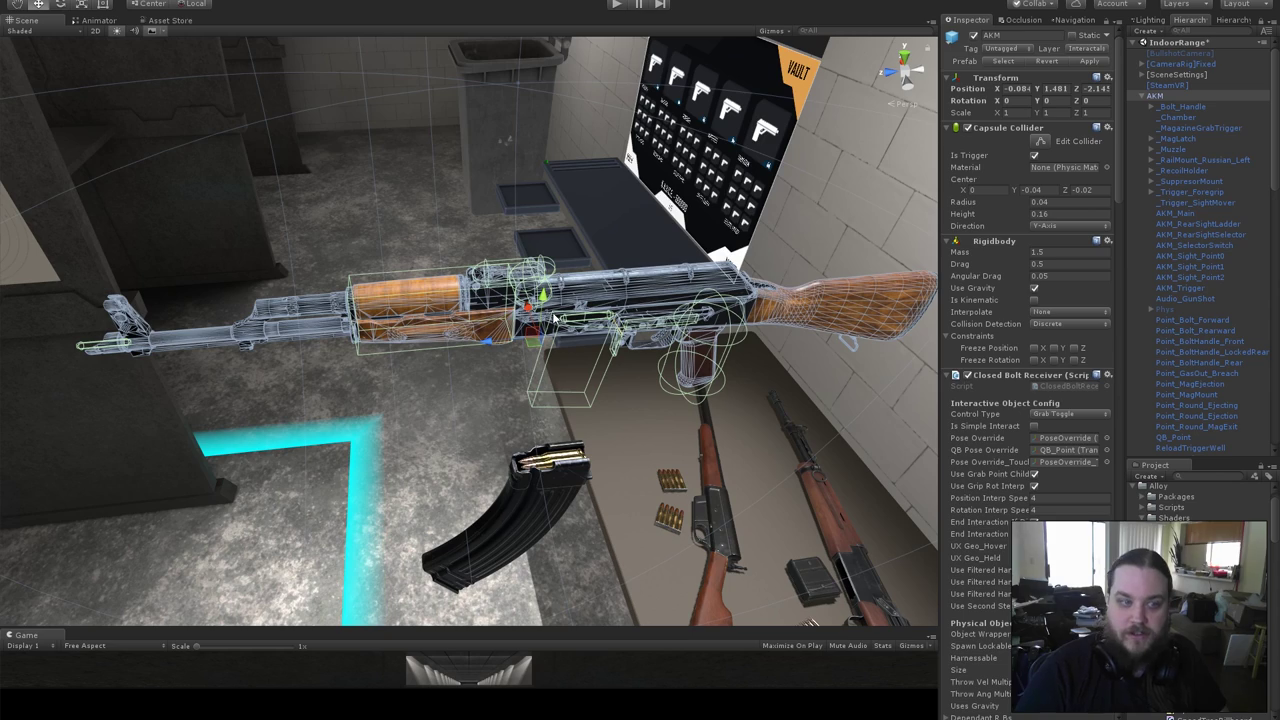
{"action": "left_click_drag", "start_coordinate": [440, 443], "coordinate": [330, 390], "text": "alt"}
{"action": "right_click_drag", "start_coordinate": [330, 390], "coordinate": [492, 390], "text": "alt"}
{"action": "left_click_drag", "start_coordinate": [491, 389], "coordinate": [100, 215], "text": "alt"}
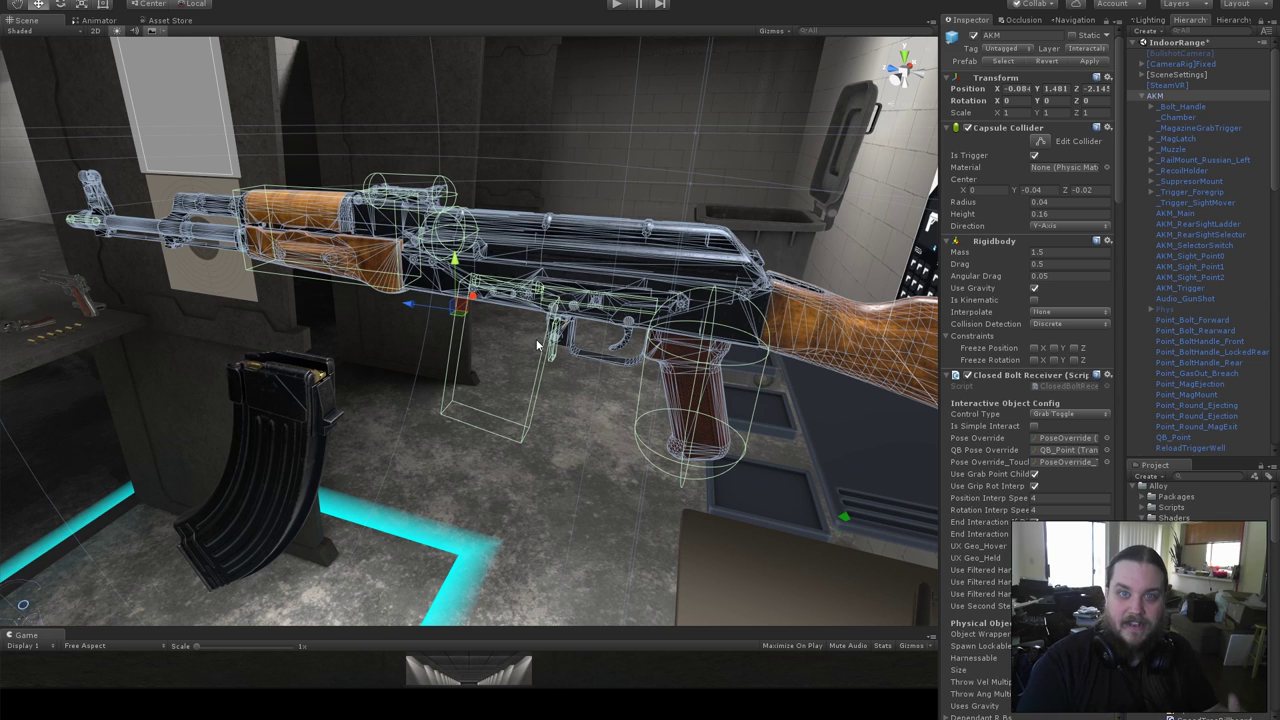
{"action": "left_click_drag", "start_coordinate": [505, 412], "coordinate": [485, 371], "text": "alt"}
{"action": "right_click_drag", "start_coordinate": [484, 371], "coordinate": [576, 466]}
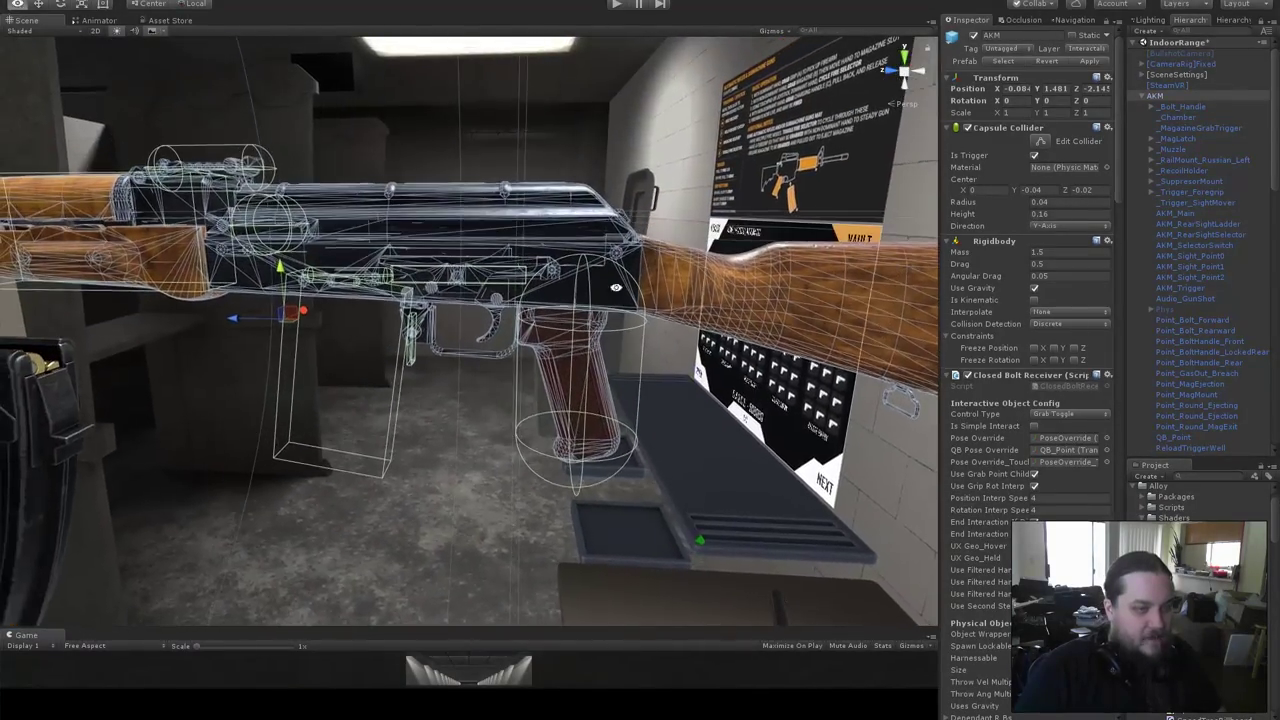
{"action": "right_click_drag", "start_coordinate": [507, 289], "coordinate": [355, 360]}
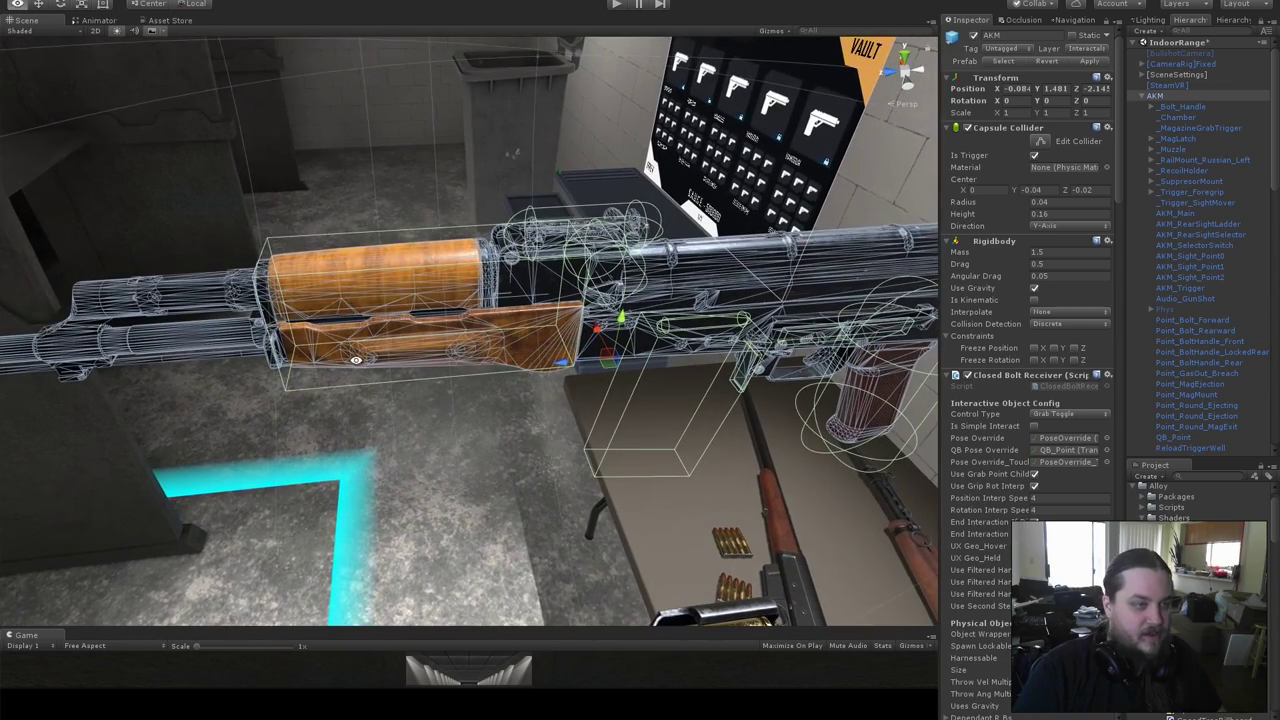
Inspect the _Trigger_Foregrip object's alternate grip component and its box collider around the wooden handguard.
{"action": "left_click", "coordinate": [1203, 193]}
{"action": "left_click_drag", "start_coordinate": [514, 386], "coordinate": [657, 317], "text": "alt"}
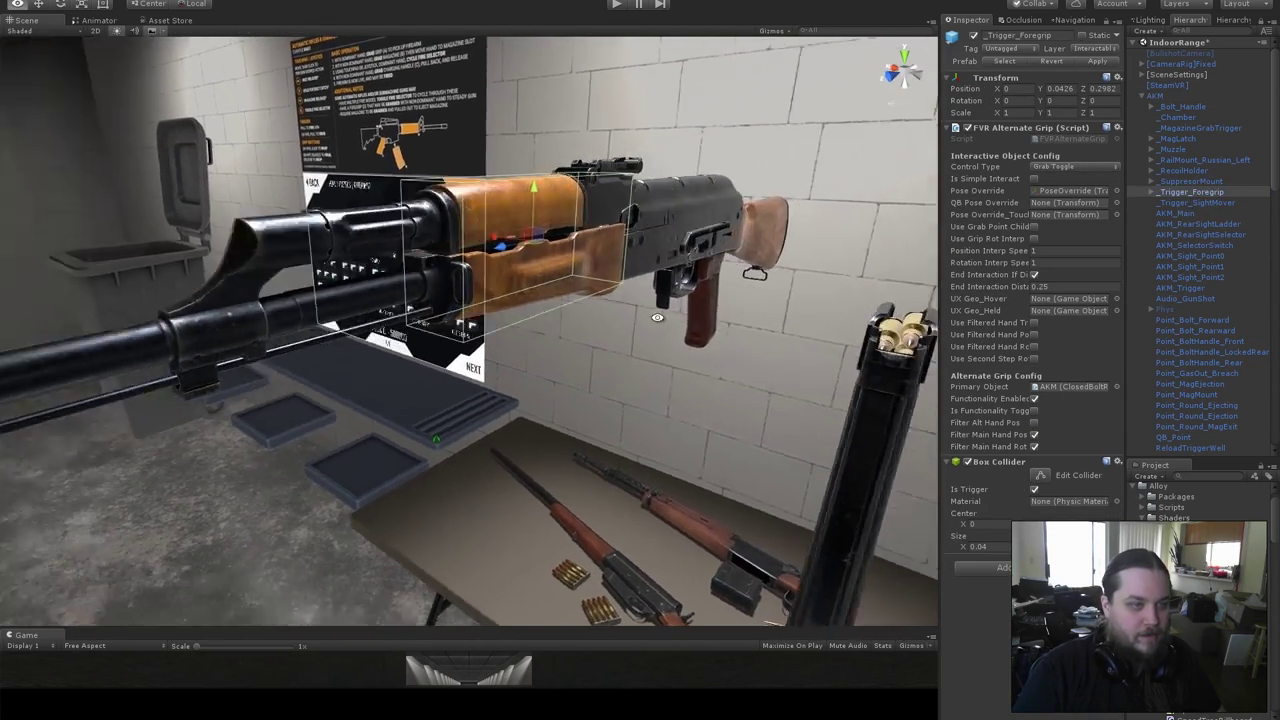
{"action": "right_click_drag", "start_coordinate": [657, 317], "coordinate": [621, 382]}
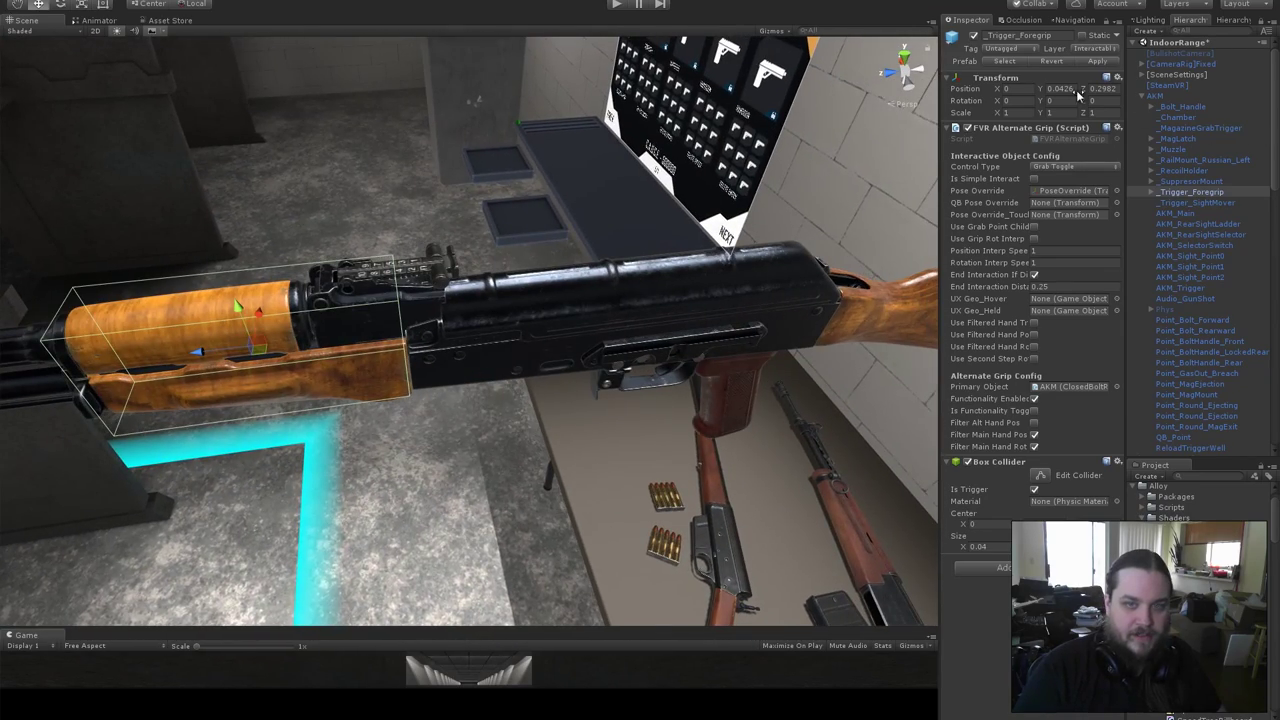
Inspect the _Bolt_Handle object and its collider on the bolt side of the rifle.
{"action": "left_click", "coordinate": [1166, 107]}
{"action": "left_click_drag", "start_coordinate": [566, 289], "coordinate": [288, 230], "text": "alt"}
{"action": "right_click_drag", "start_coordinate": [287, 229], "coordinate": [707, 240]}
{"action": "left_click_drag", "start_coordinate": [707, 240], "coordinate": [762, 268], "text": "alt"}
{"action": "scroll", "coordinate": [813, 339], "scroll_direction": "down", "scroll_amount": 5}
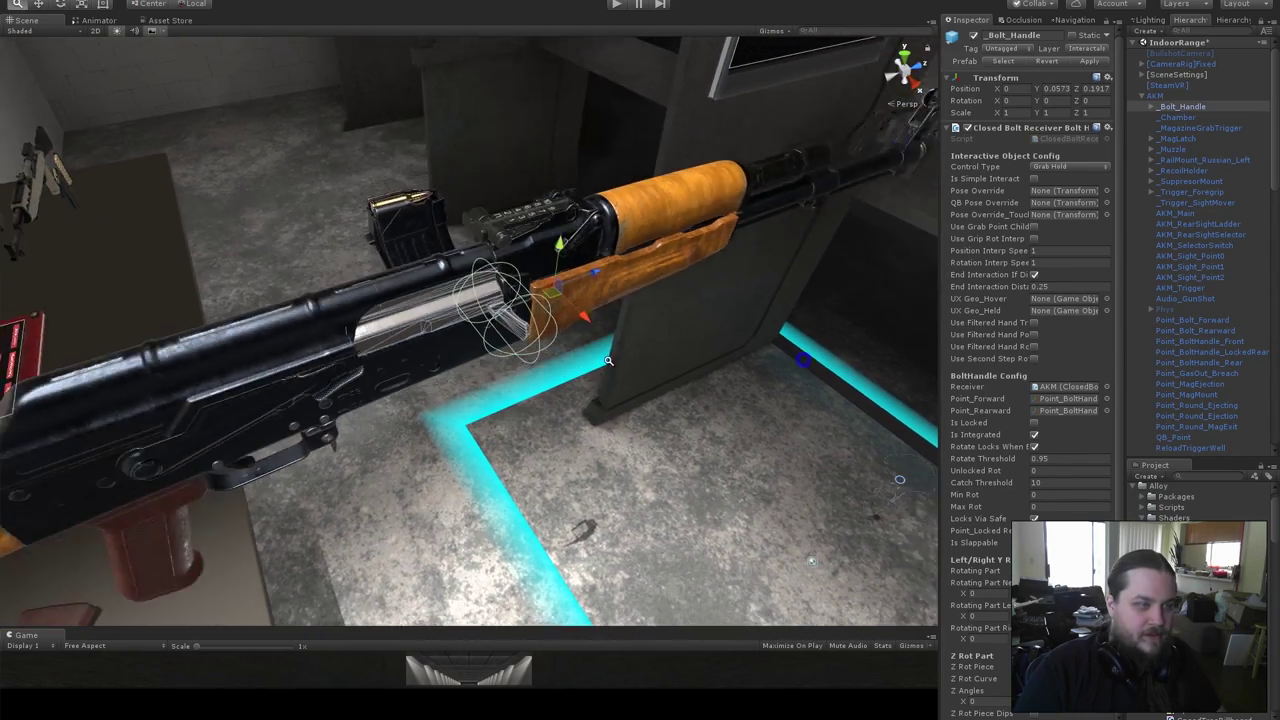
{"action": "left_click_drag", "start_coordinate": [470, 410], "coordinate": [513, 288], "text": "alt"}
Select the whole AKM again and examine its colliders from the bolt-handle side.
{"action": "left_click", "coordinate": [1154, 96]}
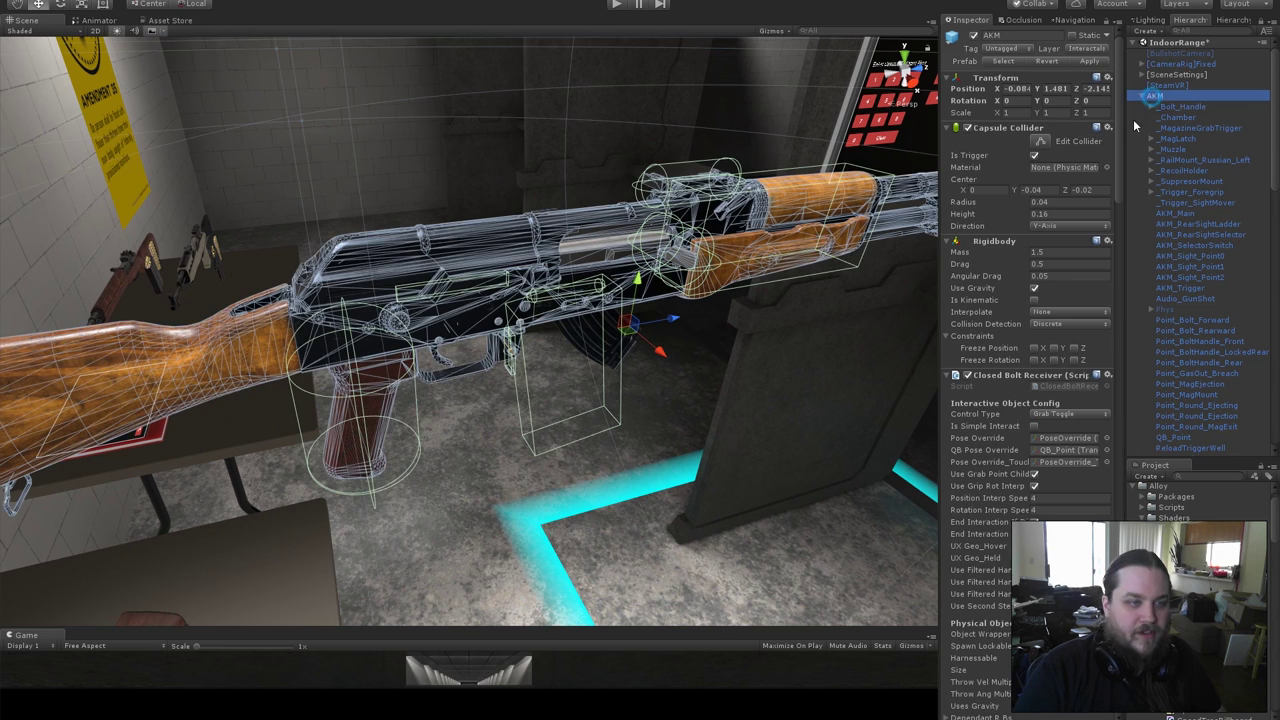
{"action": "left_click_drag", "start_coordinate": [496, 461], "coordinate": [453, 403], "text": "alt"}
{"action": "right_click_drag", "start_coordinate": [452, 402], "coordinate": [458, 435]}
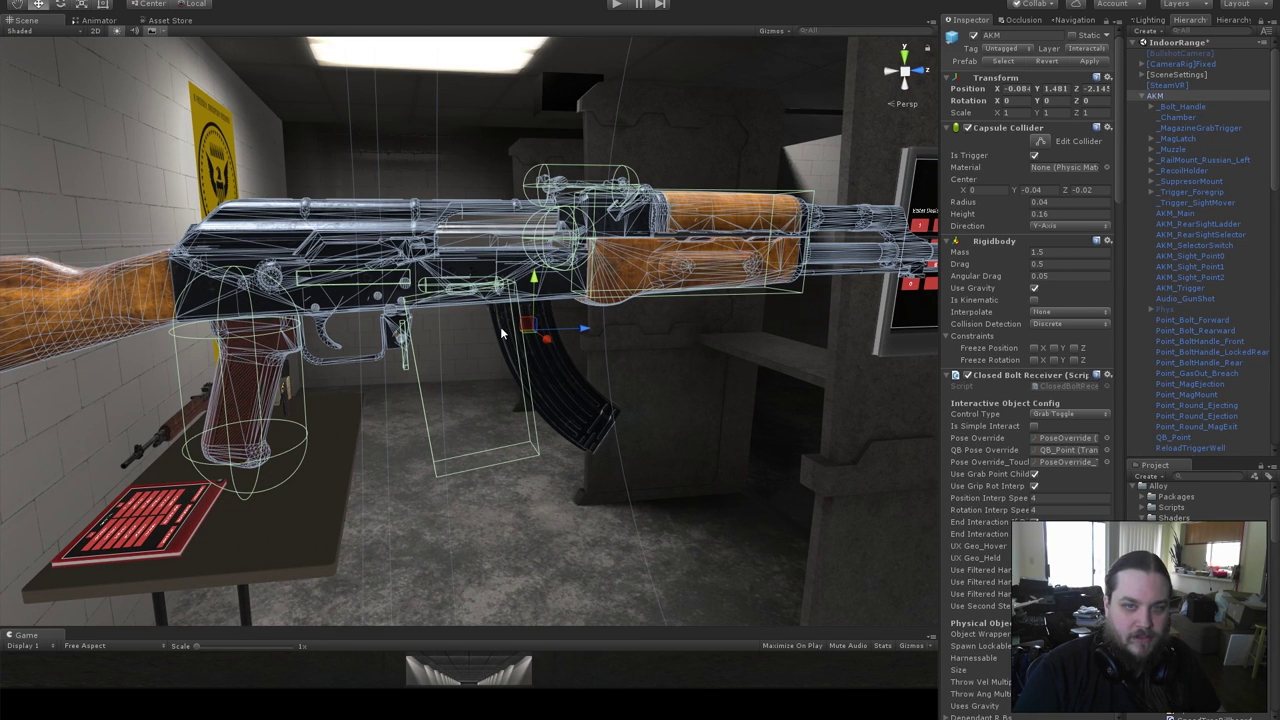
{"action": "left_click_drag", "start_coordinate": [440, 412], "coordinate": [449, 391], "text": "alt"}
{"action": "right_click_drag", "start_coordinate": [449, 391], "coordinate": [580, 363], "text": "alt"}
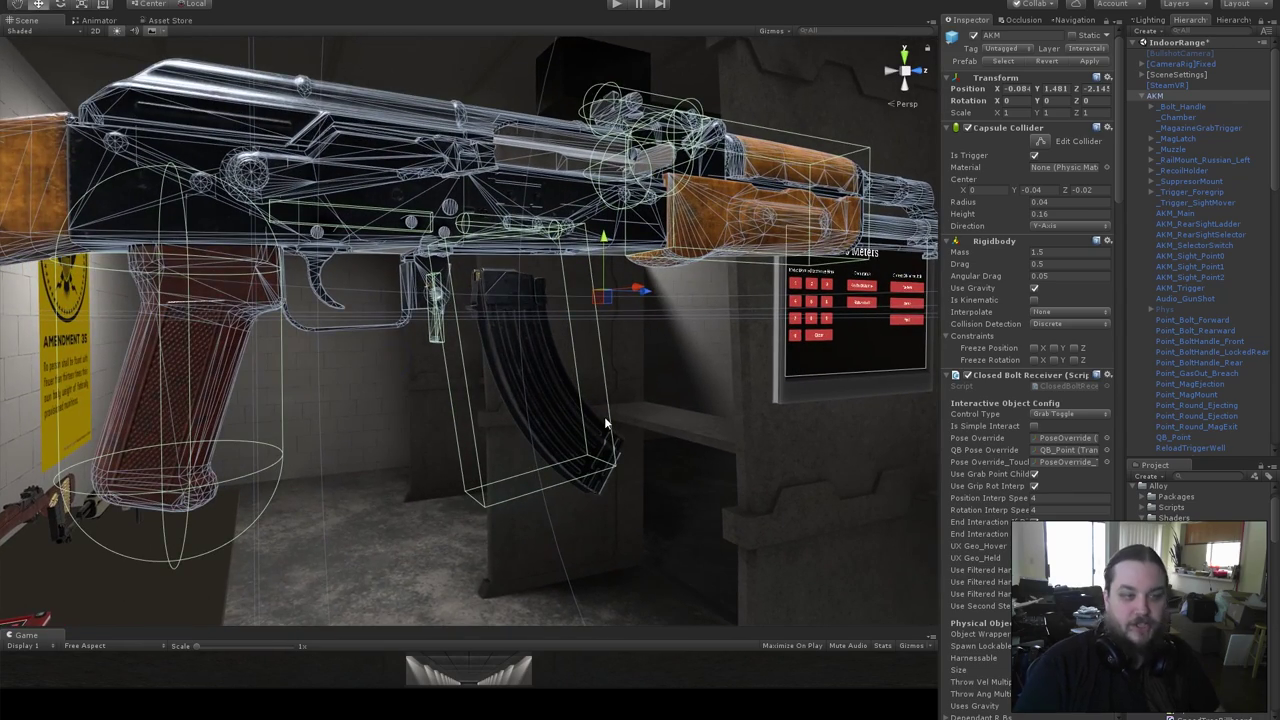
{"action": "right_click_drag", "start_coordinate": [600, 417], "coordinate": [501, 381]}
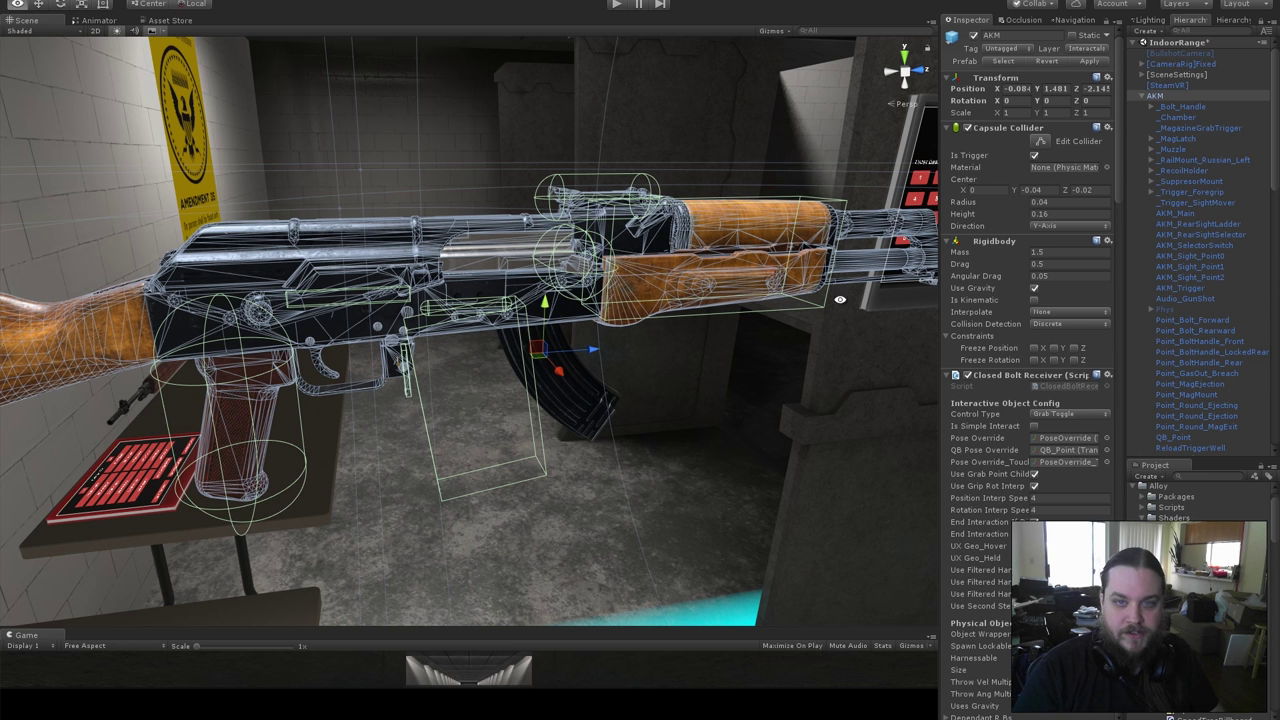
{"action": "middle_click_drag", "start_coordinate": [840, 300], "coordinate": [420, 330], "text": "alt"}
{"action": "right_click_drag", "start_coordinate": [420, 330], "coordinate": [573, 314], "text": "alt"}
Inspect the _SuppresorMount object and its capsule collider at the muzzle of the AKM.
{"action": "left_click", "coordinate": [1184, 181]}
{"action": "right_click_drag", "start_coordinate": [489, 290], "coordinate": [529, 295], "text": "alt"}
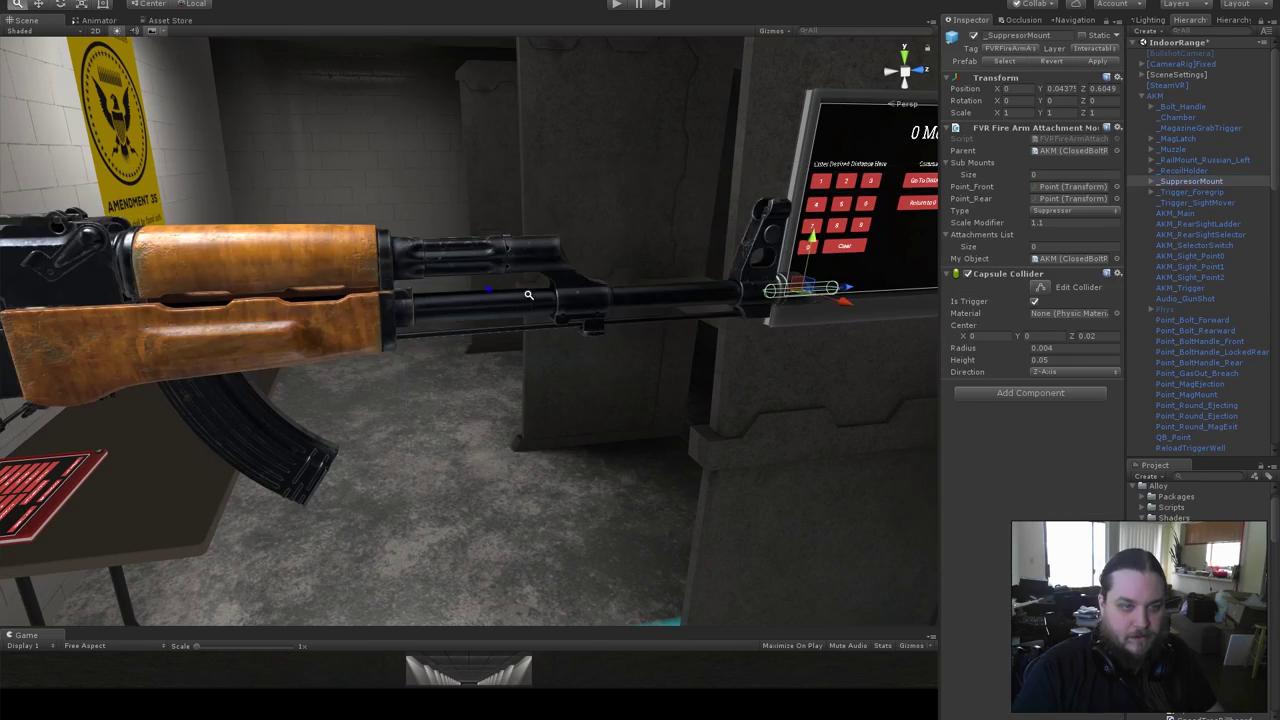
{"action": "key", "text": "f"}
{"action": "left_click_drag", "start_coordinate": [583, 319], "coordinate": [420, 334], "text": "alt"}
{"action": "right_click_drag", "start_coordinate": [420, 334], "coordinate": [690, 365], "text": "alt"}
{"action": "left_click_drag", "start_coordinate": [690, 365], "coordinate": [648, 424], "text": "alt"}
{"action": "right_click_drag", "start_coordinate": [648, 424], "coordinate": [383, 400], "text": "alt"}
{"action": "middle_click_drag", "start_coordinate": [383, 400], "coordinate": [519, 397], "text": "alt"}
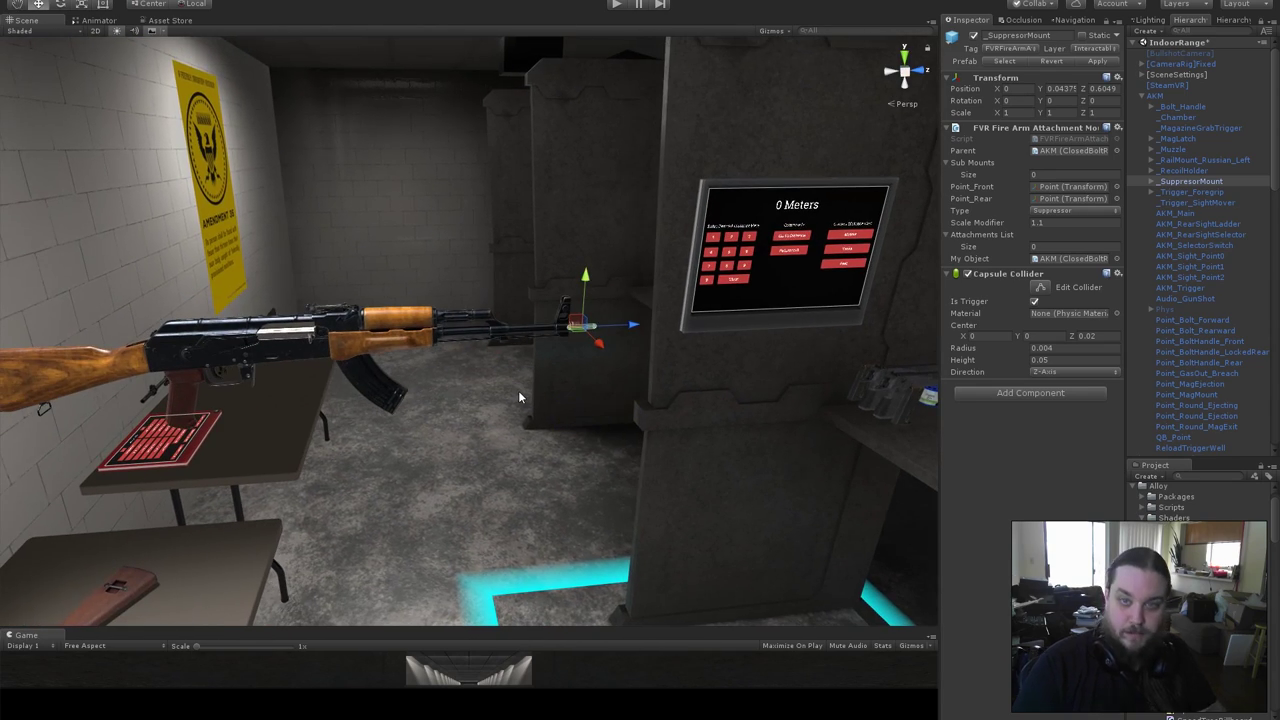
{"action": "left_click_drag", "start_coordinate": [263, 371], "coordinate": [660, 369], "text": "alt"}
{"action": "middle_click_drag", "start_coordinate": [660, 369], "coordinate": [457, 309], "text": "alt"}
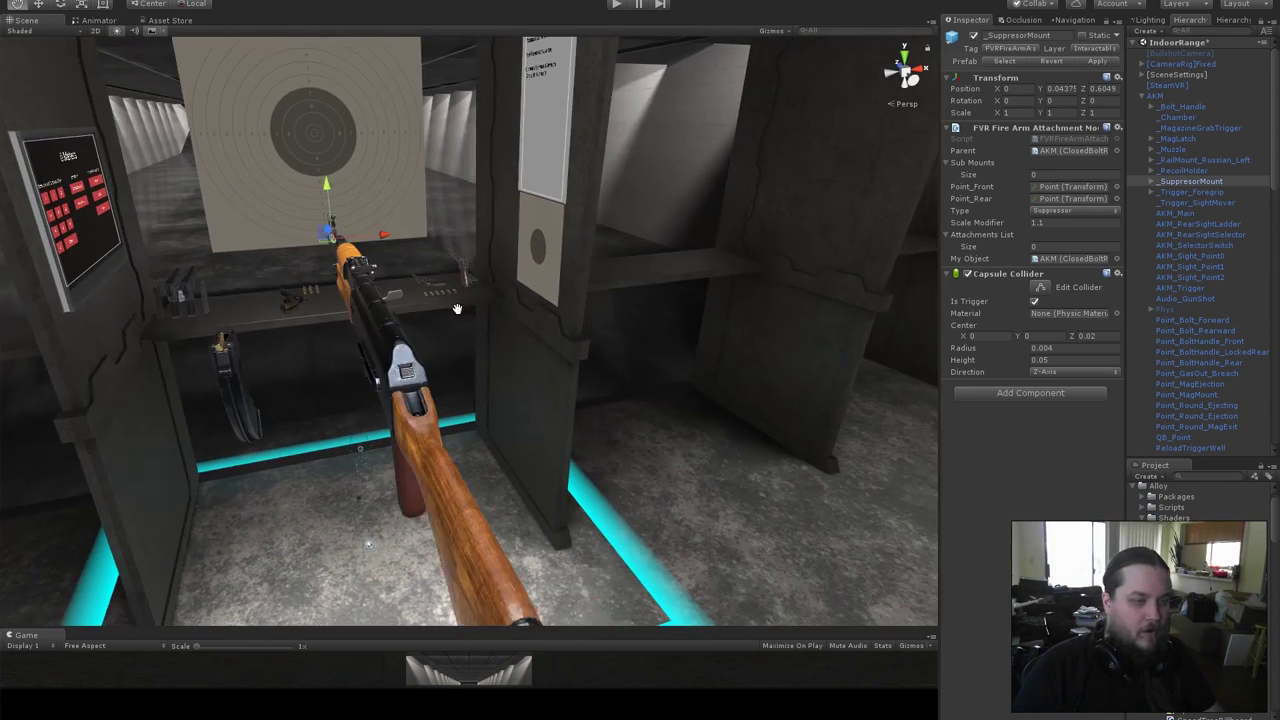
{"action": "right_click_drag", "start_coordinate": [456, 308], "coordinate": [837, 271]}
Focus on the _RailMount_Russian_Left object and examine its box collider along the receiver's side rail.
{"action": "left_click", "coordinate": [1199, 192]}
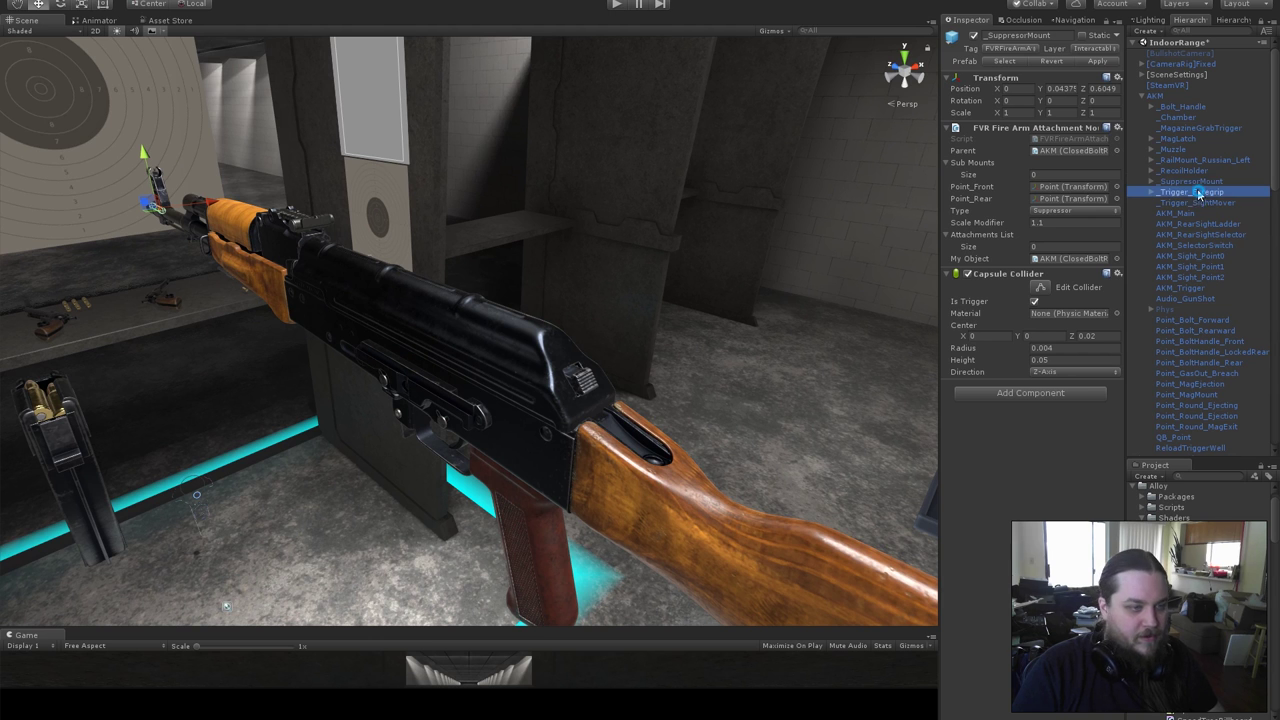
{"action": "double_click", "coordinate": [1205, 160]}
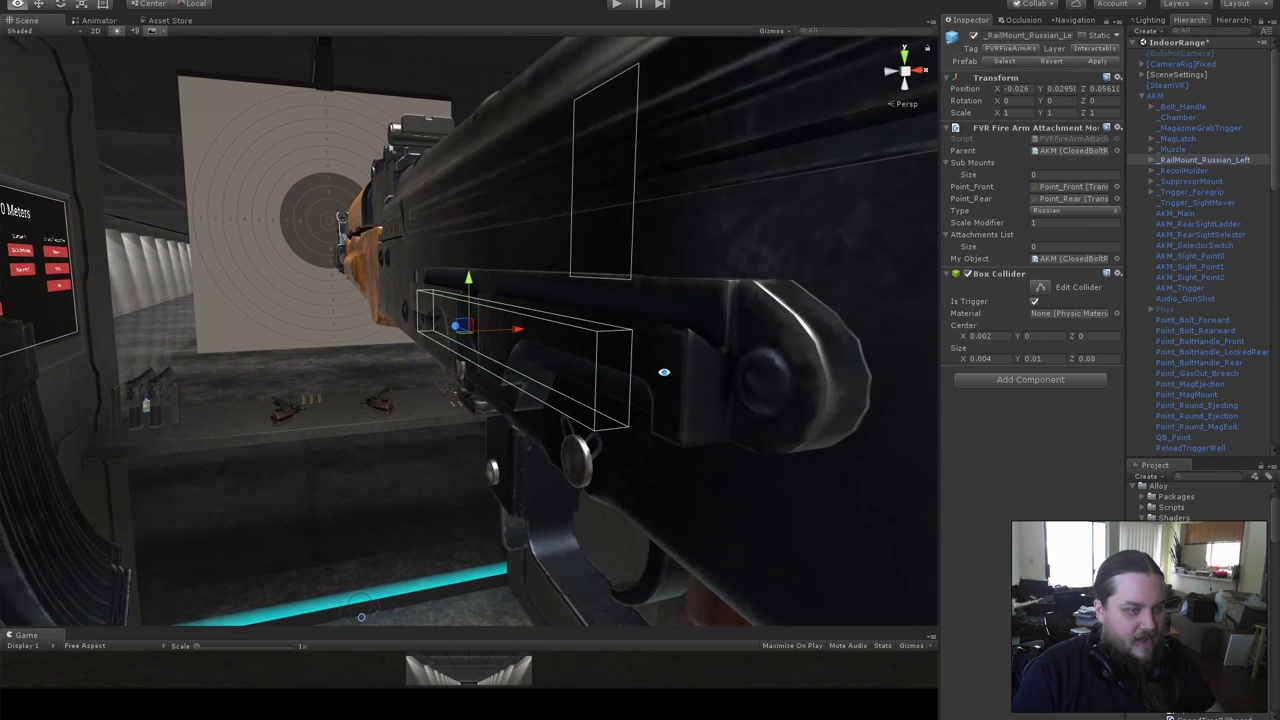
{"action": "mouse_move", "coordinate": [663, 372]}
{"action": "left_mouse_down", "text": "alt"}
{"action": "mouse_move", "coordinate": [600, 357]}
{"action": "mouse_move", "coordinate": [514, 291]}
{"action": "mouse_move", "coordinate": [783, 297]}
{"action": "mouse_move", "coordinate": [820, 420]}
{"action": "mouse_move", "coordinate": [298, 379]}
{"action": "mouse_move", "coordinate": [670, 376]}
{"action": "left_mouse_up", "text": "alt"}
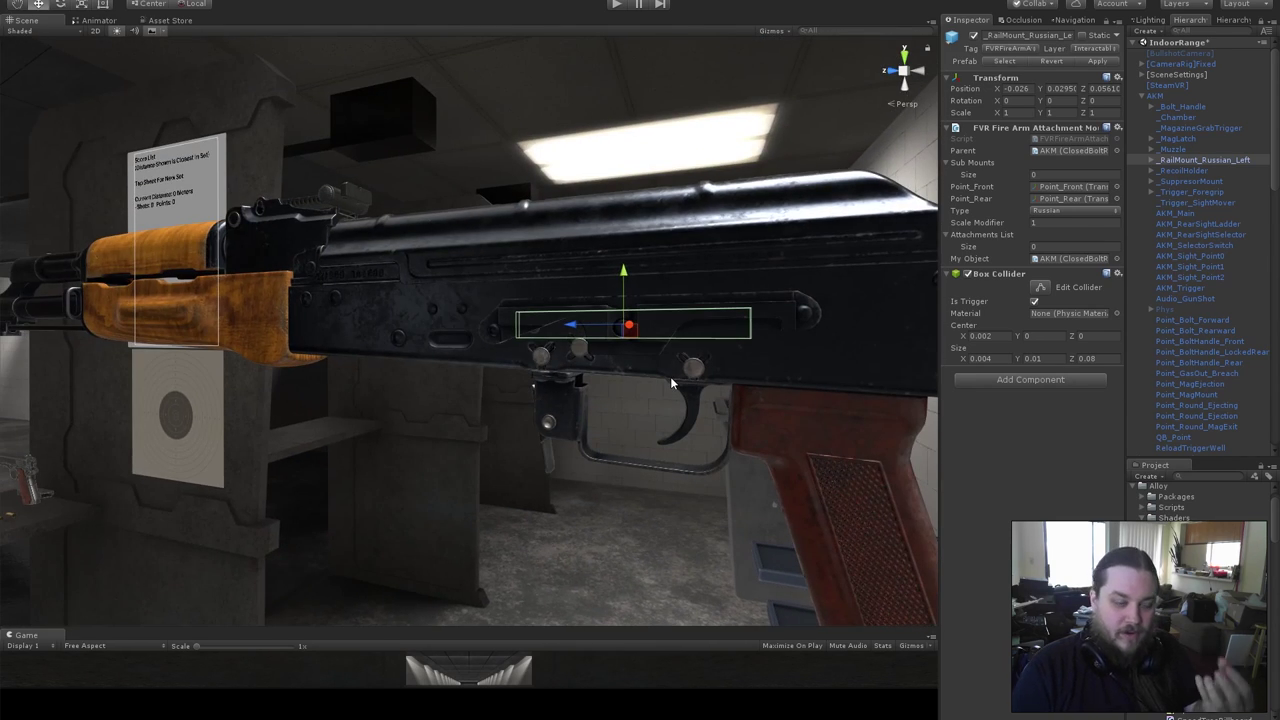
Look through the _RecoilHolder, _SuppresorMount, _Trigger_SightMover, _Muzzle and _MagLatch child objects of the AKM.
{"action": "left_click", "coordinate": [1184, 171]}
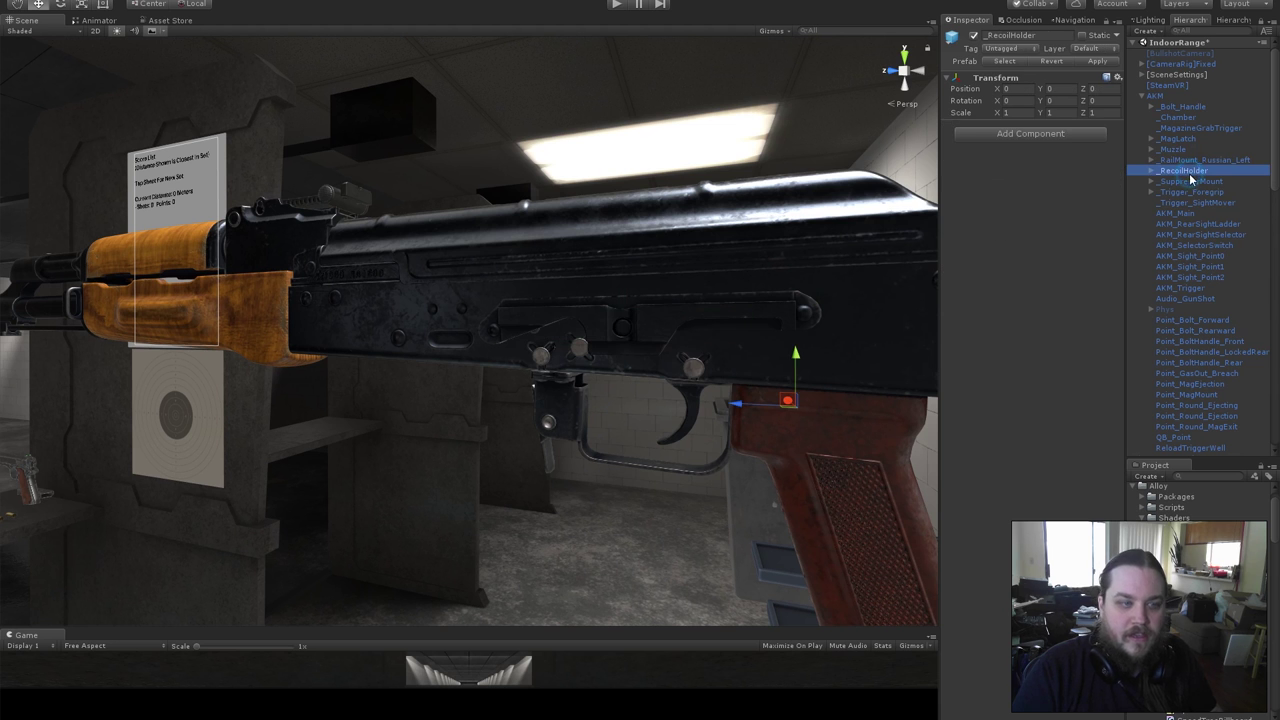
{"action": "left_click", "coordinate": [1190, 181]}
{"action": "left_click", "coordinate": [1195, 202]}
{"action": "left_click", "coordinate": [1186, 150]}
{"action": "left_click", "coordinate": [1190, 139]}
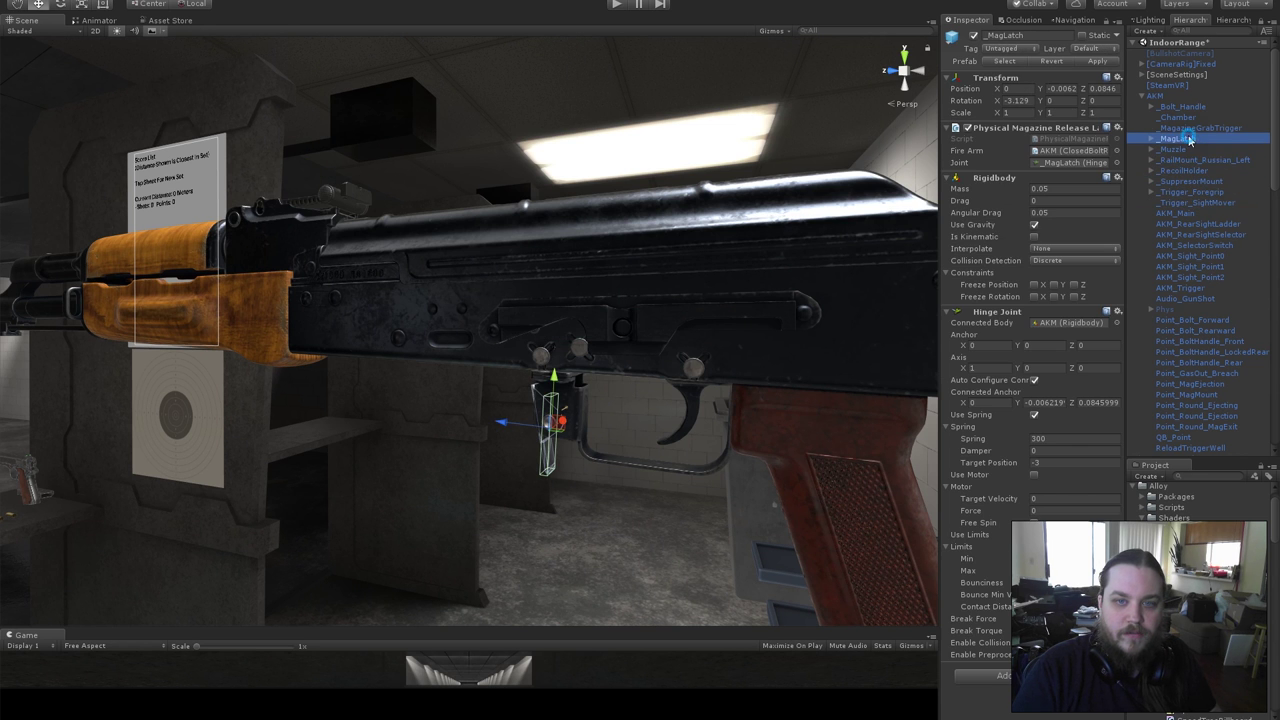
{"action": "left_click", "coordinate": [1210, 160]}
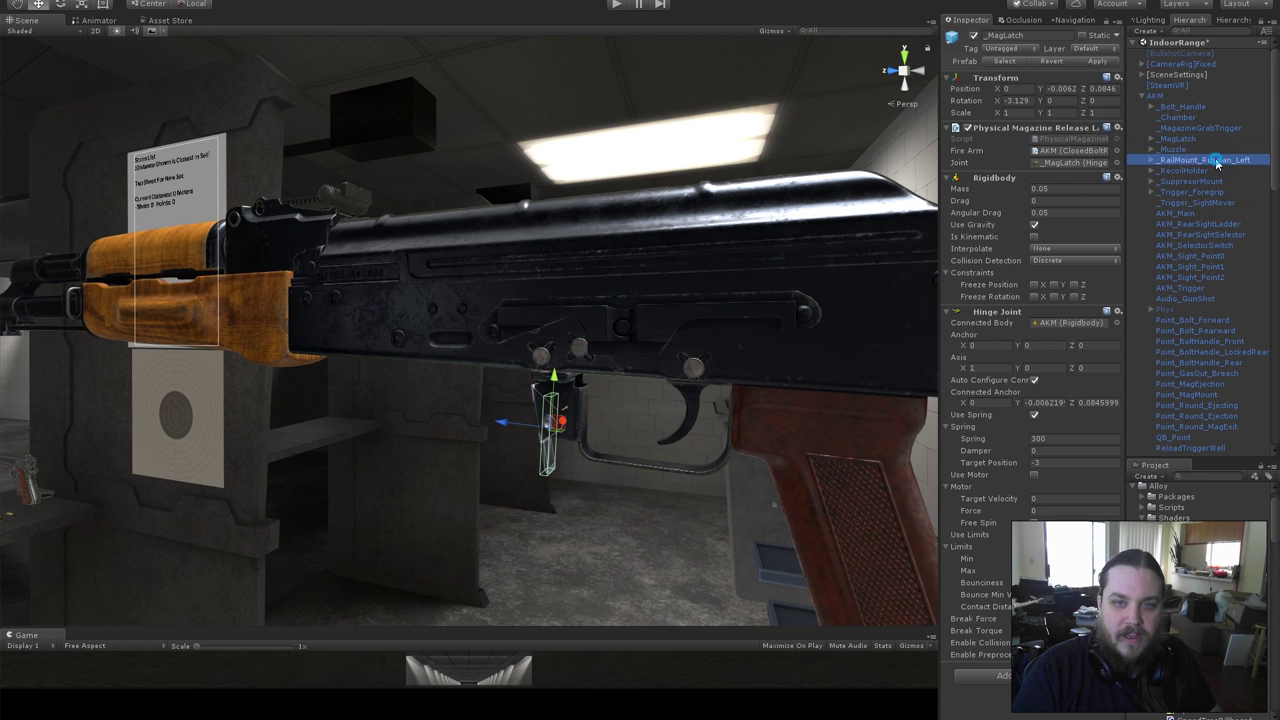
Focus on the AKM's ReloadTriggerWell object and examine its capsule collider inside the magazine well.
{"action": "left_click", "coordinate": [1162, 98]}
{"action": "scroll", "coordinate": [1200, 250], "scroll_direction": "down", "scroll_amount": 5}
{"action": "left_click", "coordinate": [1200, 288]}
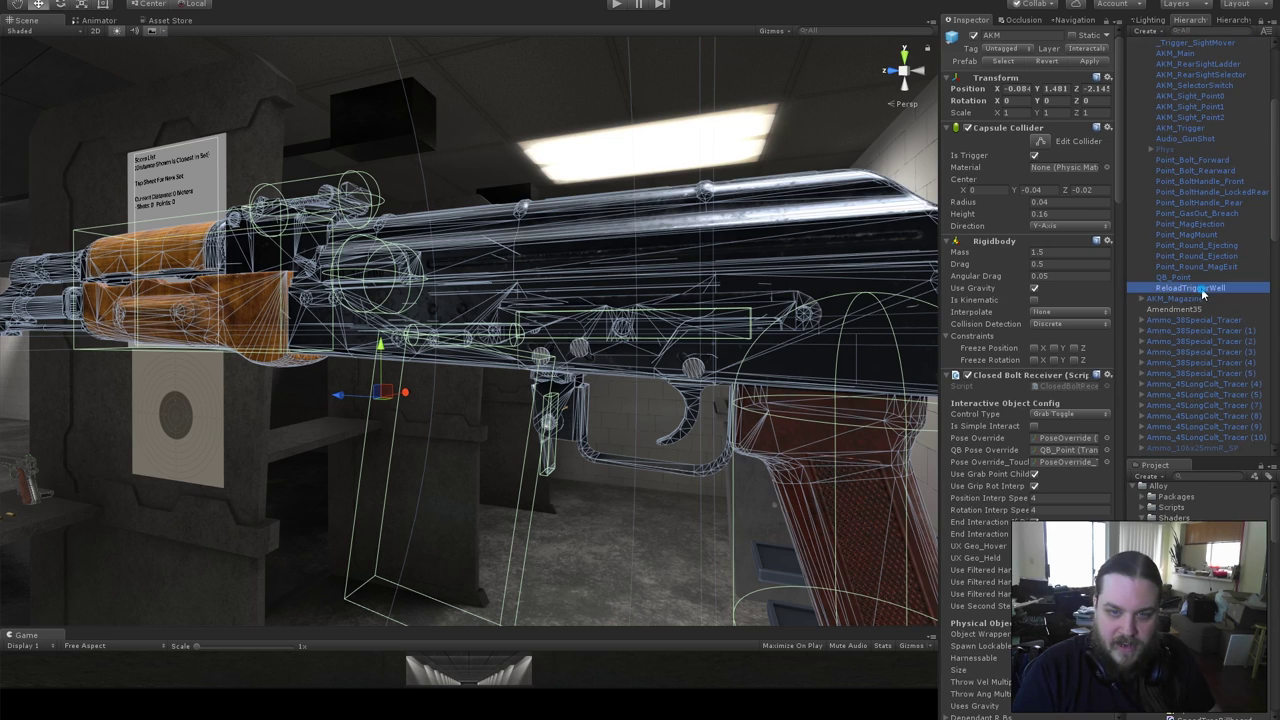
{"action": "double_click", "coordinate": [1203, 289]}
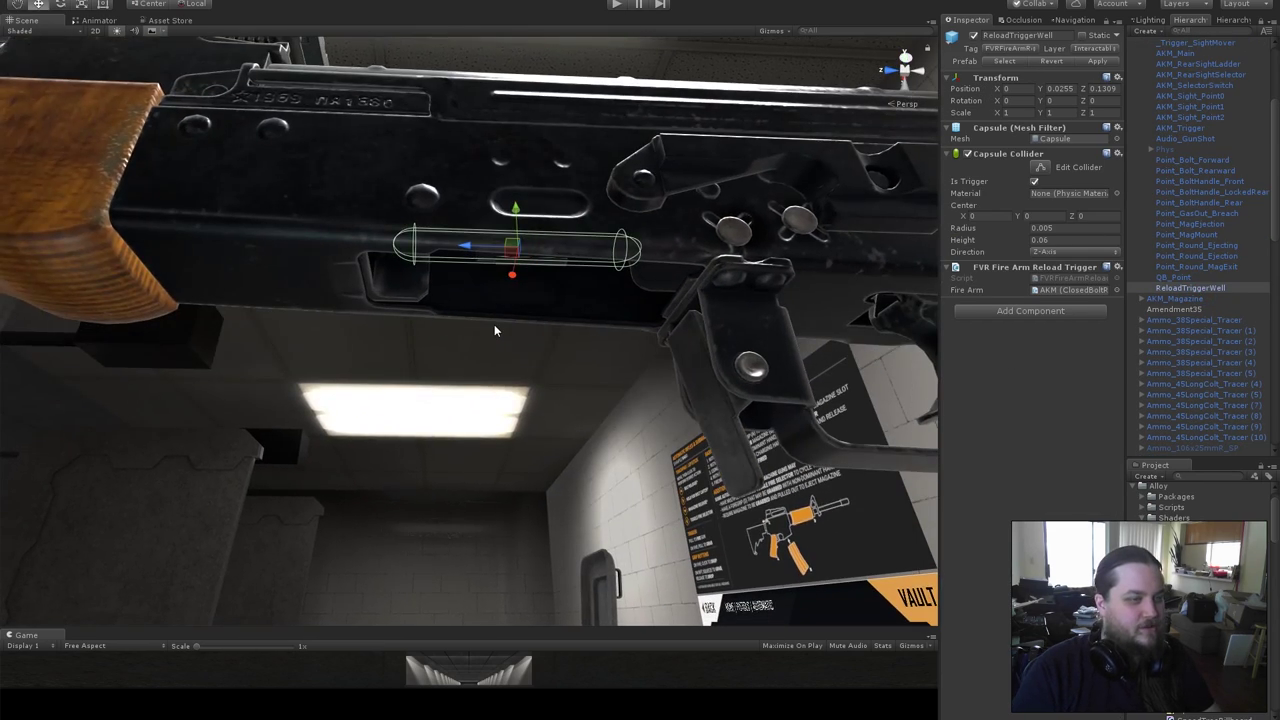
{"action": "left_click_drag", "start_coordinate": [494, 330], "coordinate": [563, 534], "text": "alt"}
{"action": "scroll", "coordinate": [563, 534], "scroll_direction": "up", "scroll_amount": 4, "text": "alt"}
Expand AKM_Magazine and inspect the MagazineReloadTrigger capsule collider at the top of the magazine.
{"action": "left_click", "coordinate": [569, 378]}
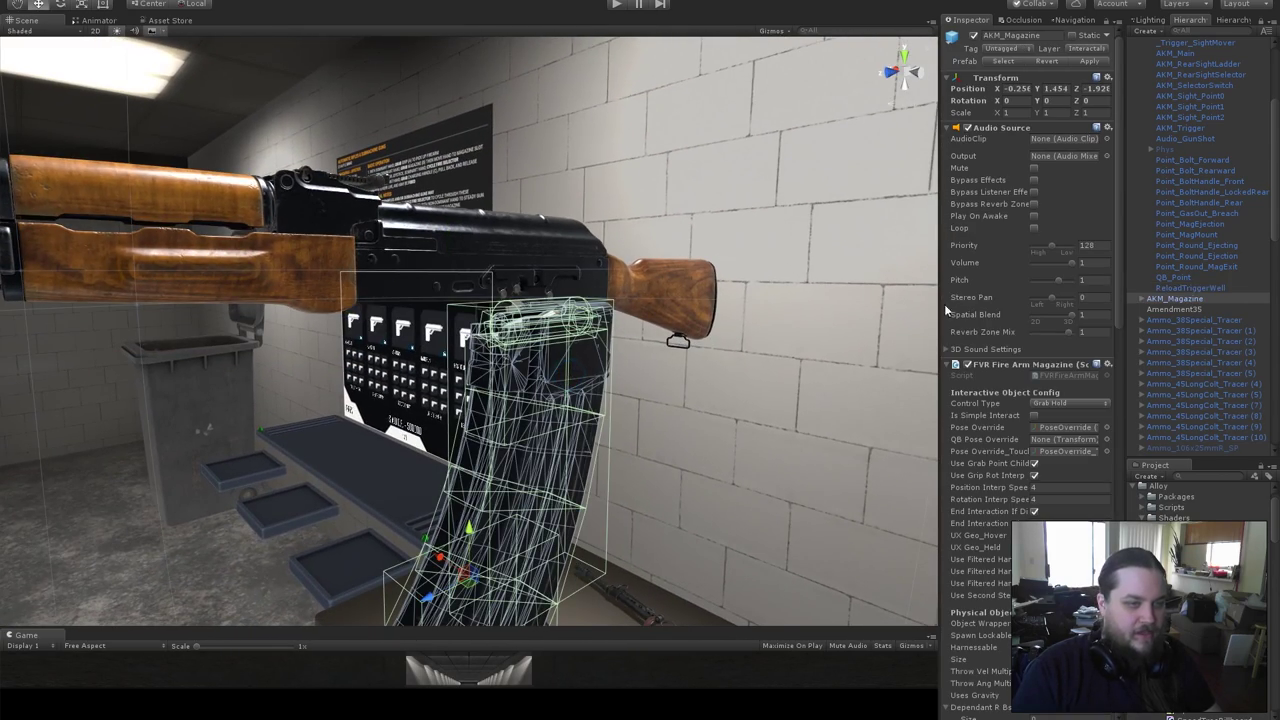
{"action": "left_click", "coordinate": [1139, 298]}
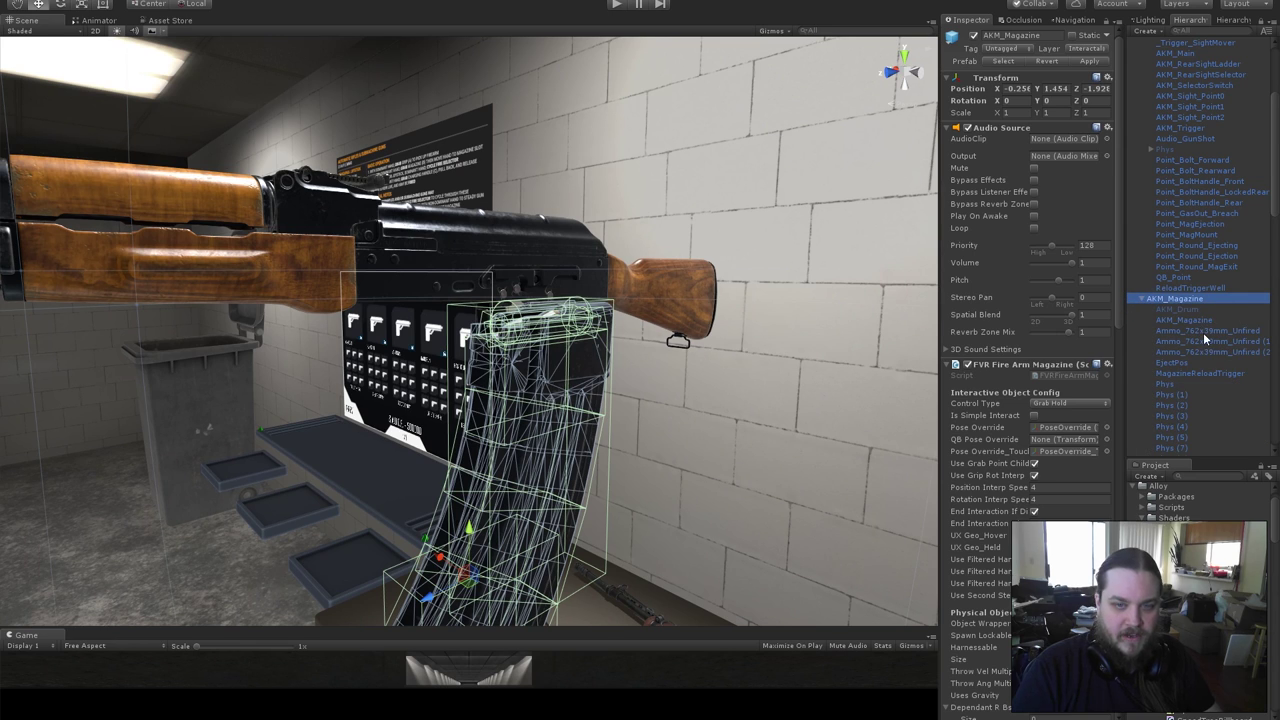
{"action": "left_click", "coordinate": [1190, 372]}
{"action": "scroll", "coordinate": [700, 425], "scroll_direction": "down", "scroll_amount": 5, "text": "alt"}
{"action": "left_click_drag", "start_coordinate": [729, 407], "coordinate": [399, 291], "text": "alt"}
{"action": "scroll", "coordinate": [420, 425], "scroll_direction": "down", "scroll_amount": 5, "text": "alt"}
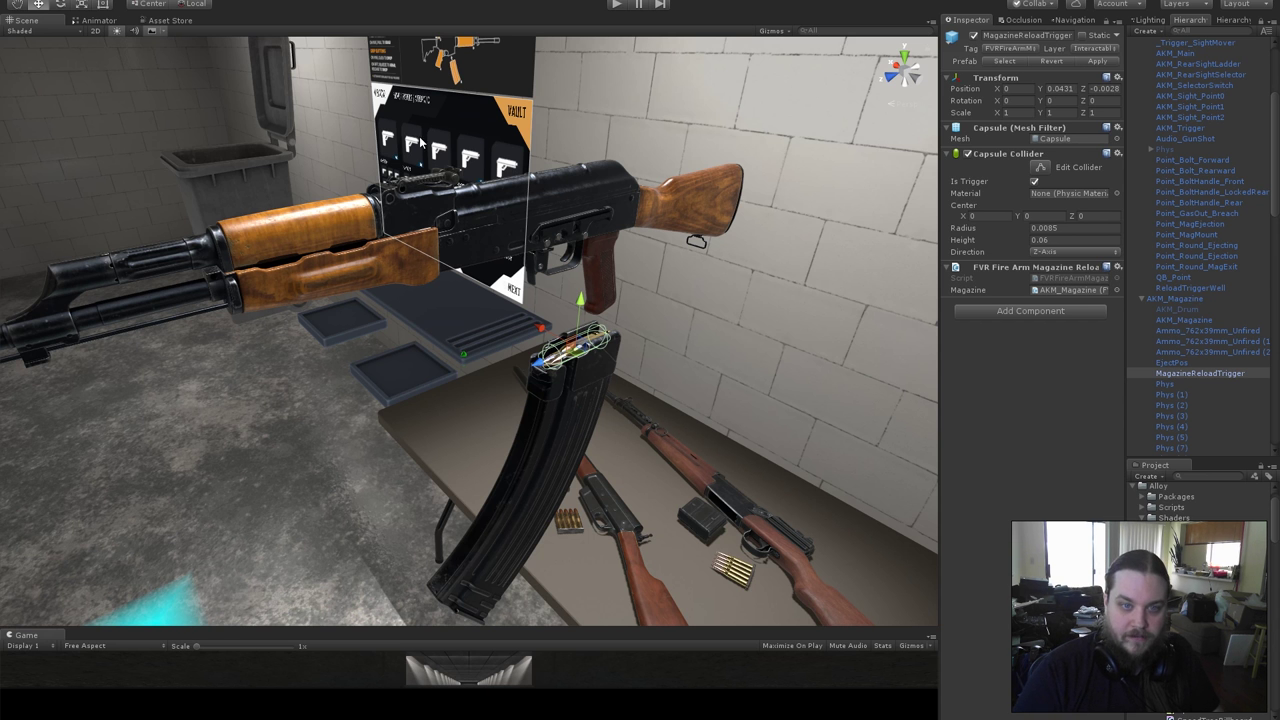
{"action": "left_click_drag", "start_coordinate": [629, 313], "coordinate": [703, 354], "text": "alt"}
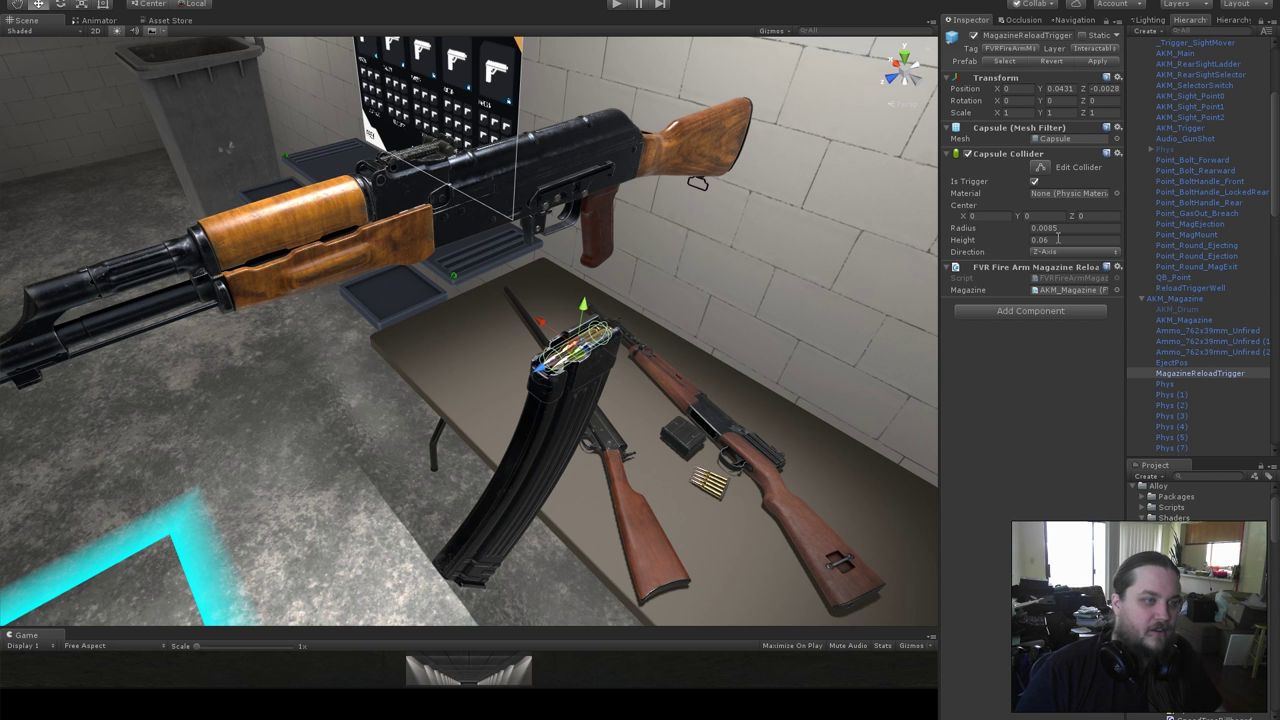
{"action": "left_click_drag", "start_coordinate": [597, 387], "coordinate": [614, 391], "text": "alt"}
{"action": "middle_click_drag", "start_coordinate": [588, 362], "coordinate": [632, 392]}
Select the AKM magazine and widen the Inspector so its component fields are readable.
{"action": "left_click", "coordinate": [579, 420]}
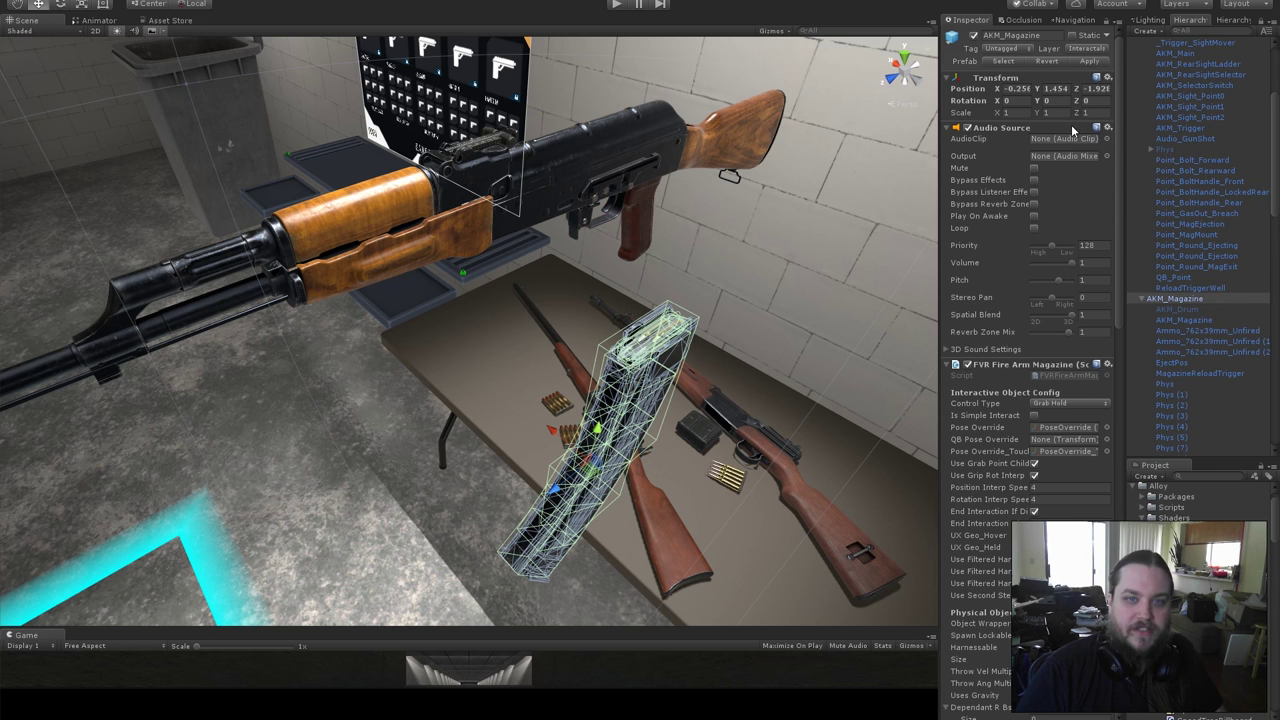
{"action": "left_click_drag", "start_coordinate": [938, 94], "coordinate": [886, 100]}
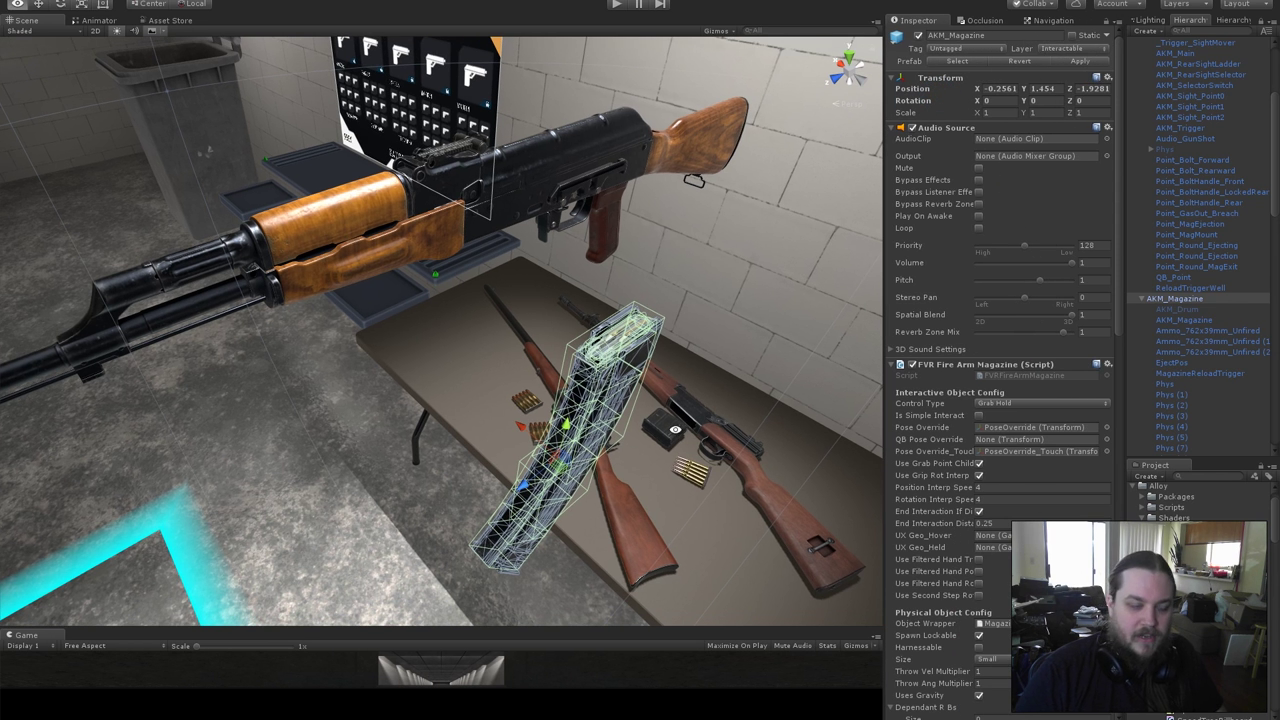
{"action": "left_click_drag", "start_coordinate": [677, 430], "coordinate": [590, 436], "text": "alt"}
Select the AKM rifle to view its collider, rigidbody and Closed Bolt Receiver component settings.
{"action": "left_click", "coordinate": [609, 214]}
{"action": "left_click_drag", "start_coordinate": [609, 214], "coordinate": [474, 325], "text": "alt"}
{"action": "scroll", "coordinate": [473, 323], "scroll_direction": "up", "scroll_amount": 2}
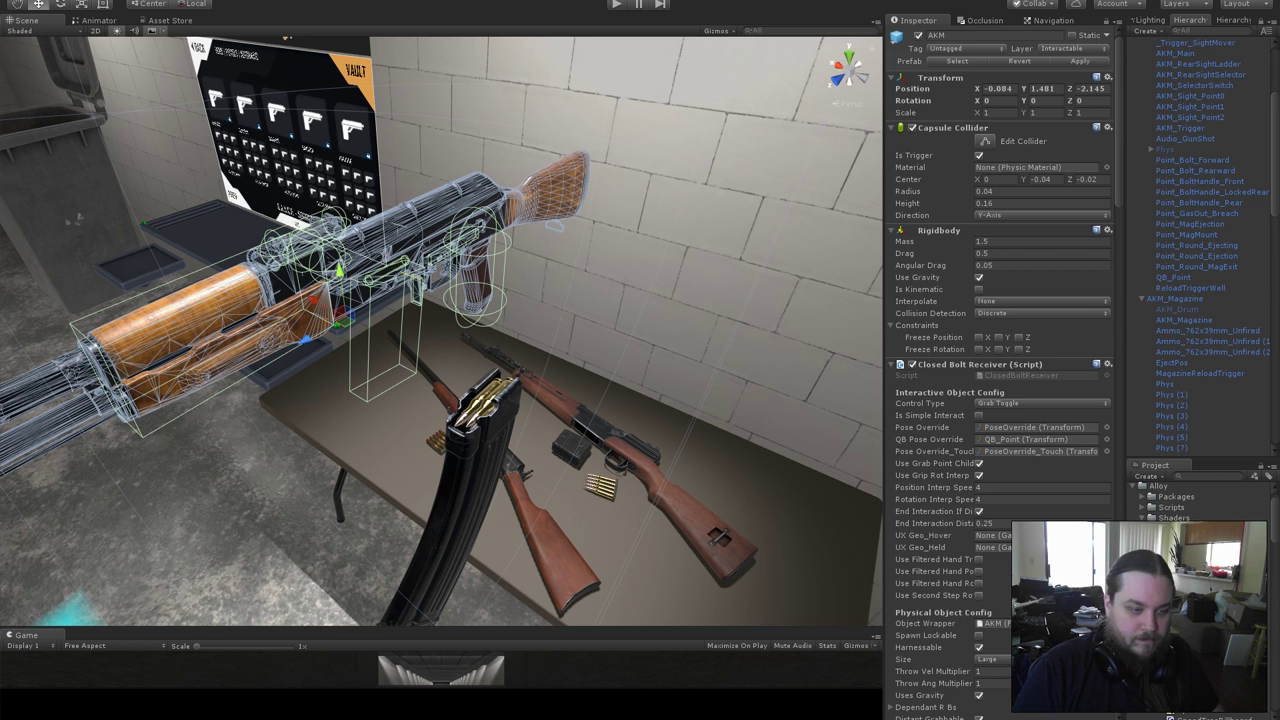
{"action": "left_click", "coordinate": [632, 714]}
{"action": "left_click", "coordinate": [1069, 311]}
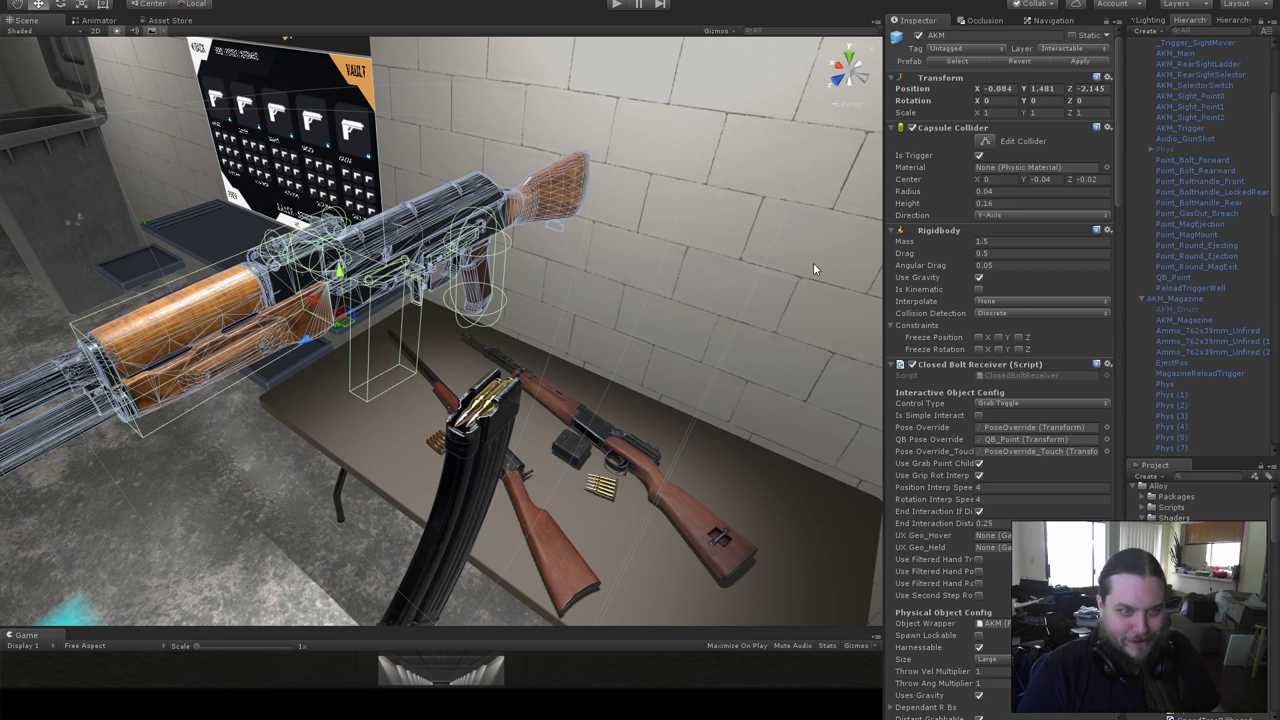
{"action": "left_click_drag", "start_coordinate": [584, 254], "coordinate": [452, 312], "text": "alt"}
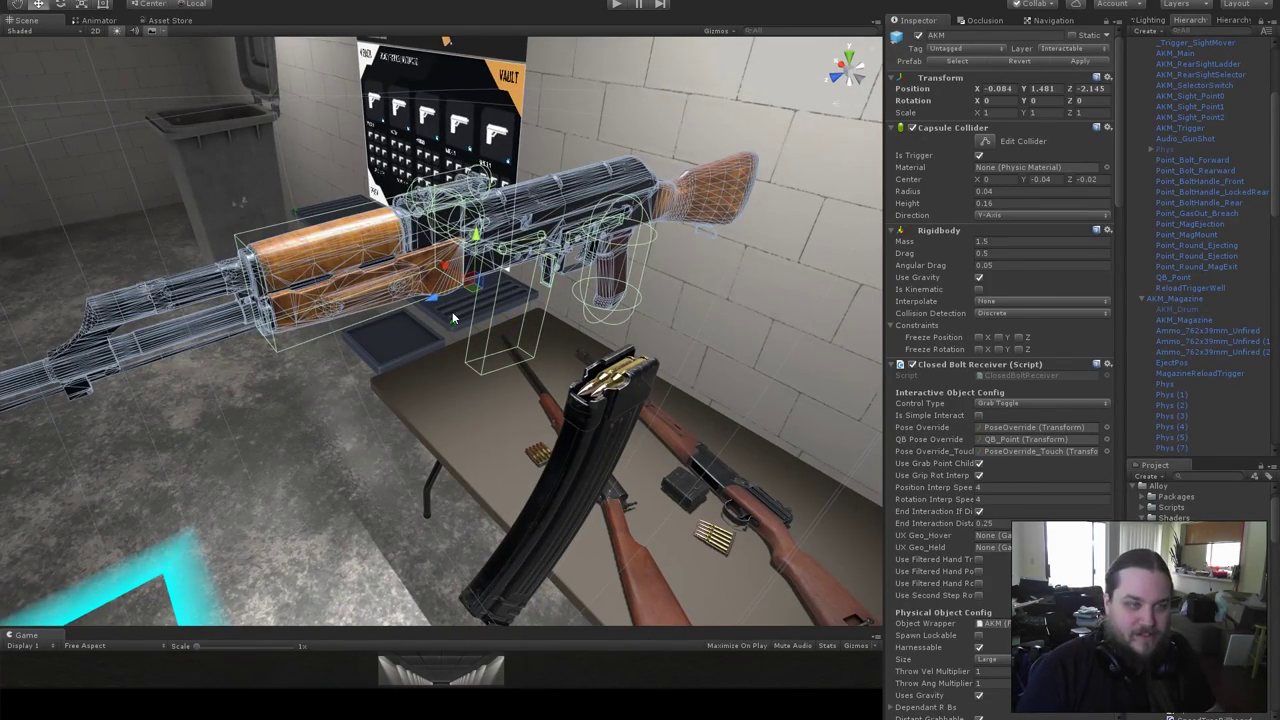
{"action": "left_click_drag", "start_coordinate": [593, 314], "coordinate": [643, 400], "text": "alt"}
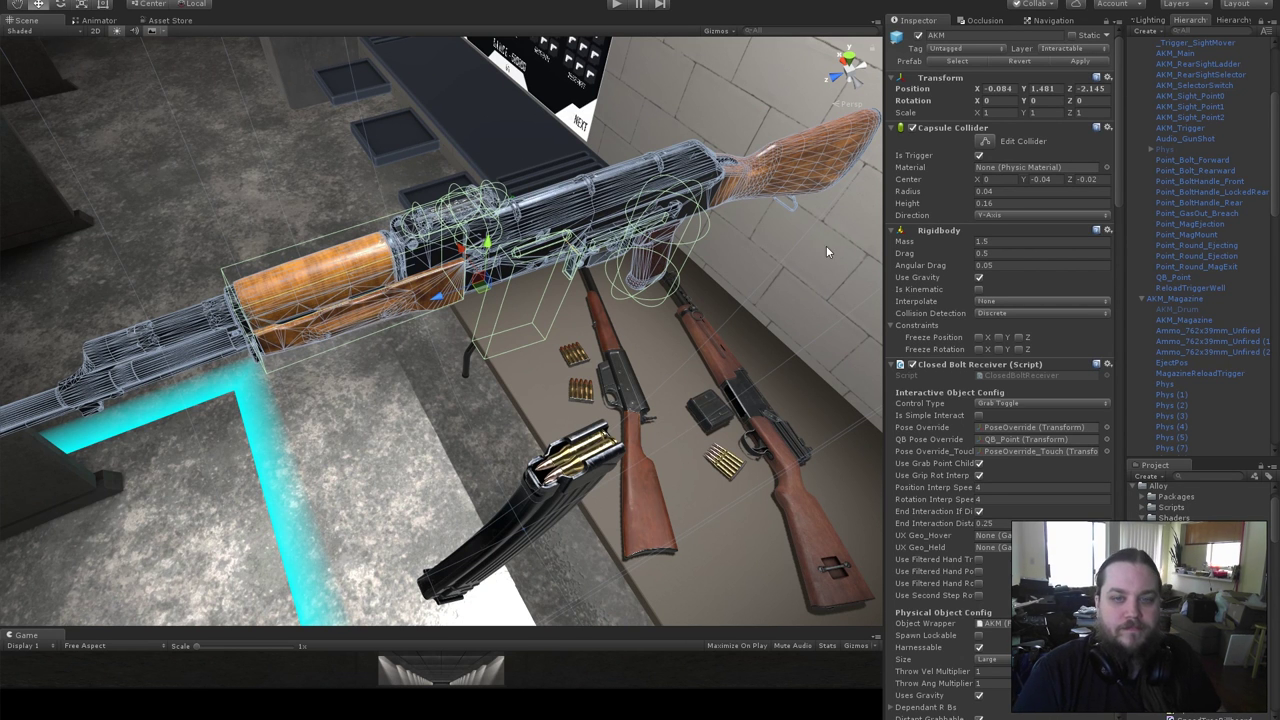
{"action": "left_click_drag", "start_coordinate": [643, 400], "coordinate": [610, 285], "text": "alt"}
Activate the AKM's Phys object, focus on it and expand it to show its child colliders.
{"action": "left_click", "coordinate": [1171, 148]}
{"action": "scroll", "coordinate": [1136, 238], "scroll_direction": "up", "scroll_amount": 2}
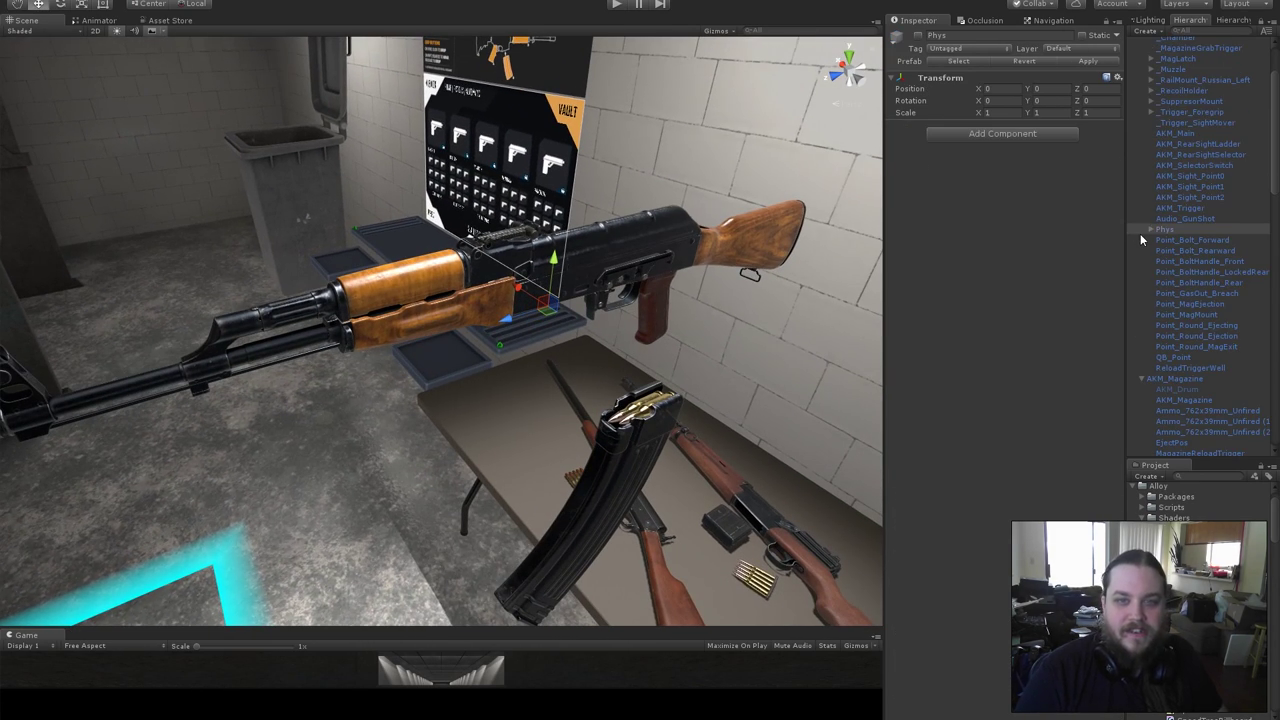
{"action": "scroll", "coordinate": [1140, 238], "scroll_direction": "up", "scroll_amount": 3}
{"action": "left_click_drag", "start_coordinate": [517, 331], "coordinate": [579, 298], "text": "alt"}
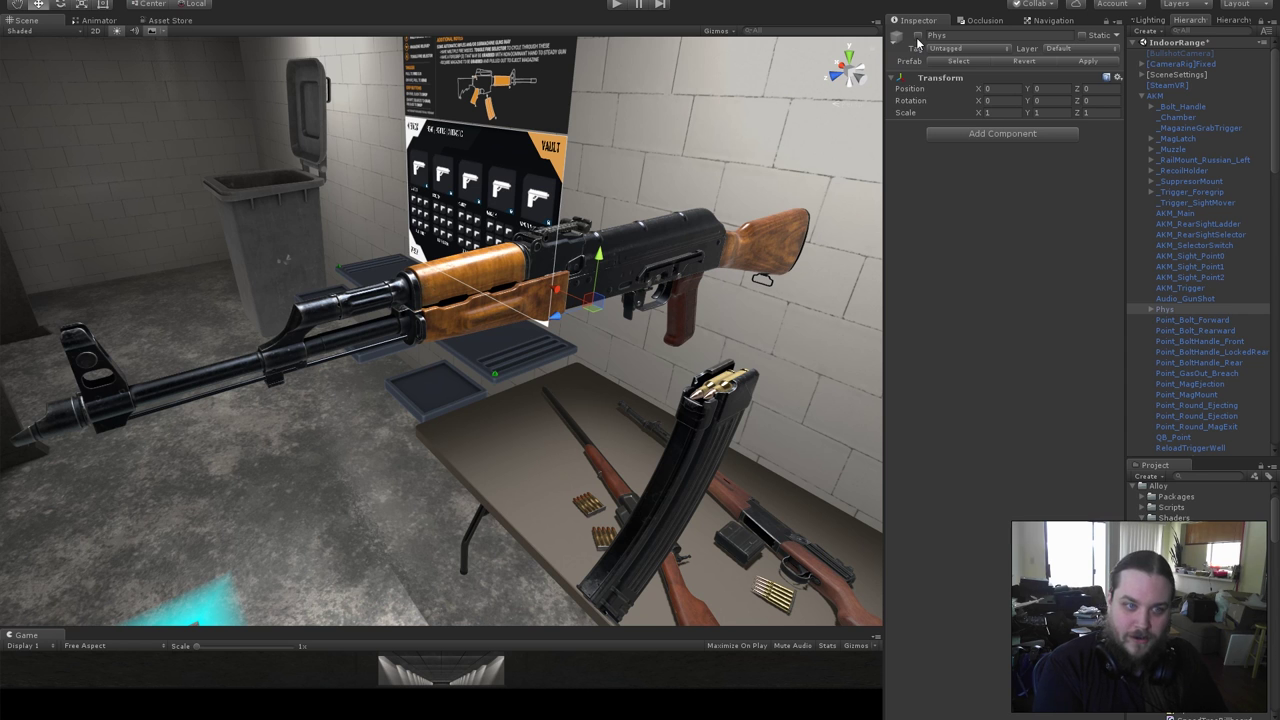
{"action": "left_click", "coordinate": [918, 36]}
{"action": "key", "text": "f"}
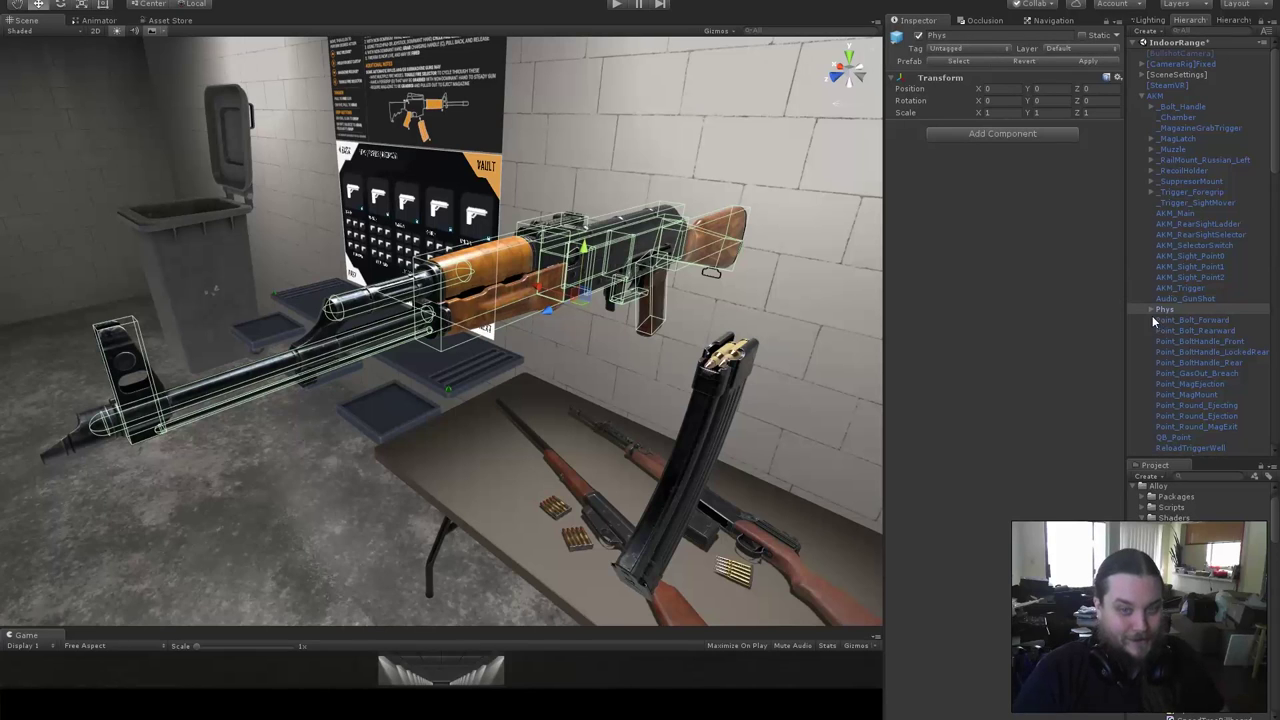
{"action": "left_click", "coordinate": [1152, 309]}
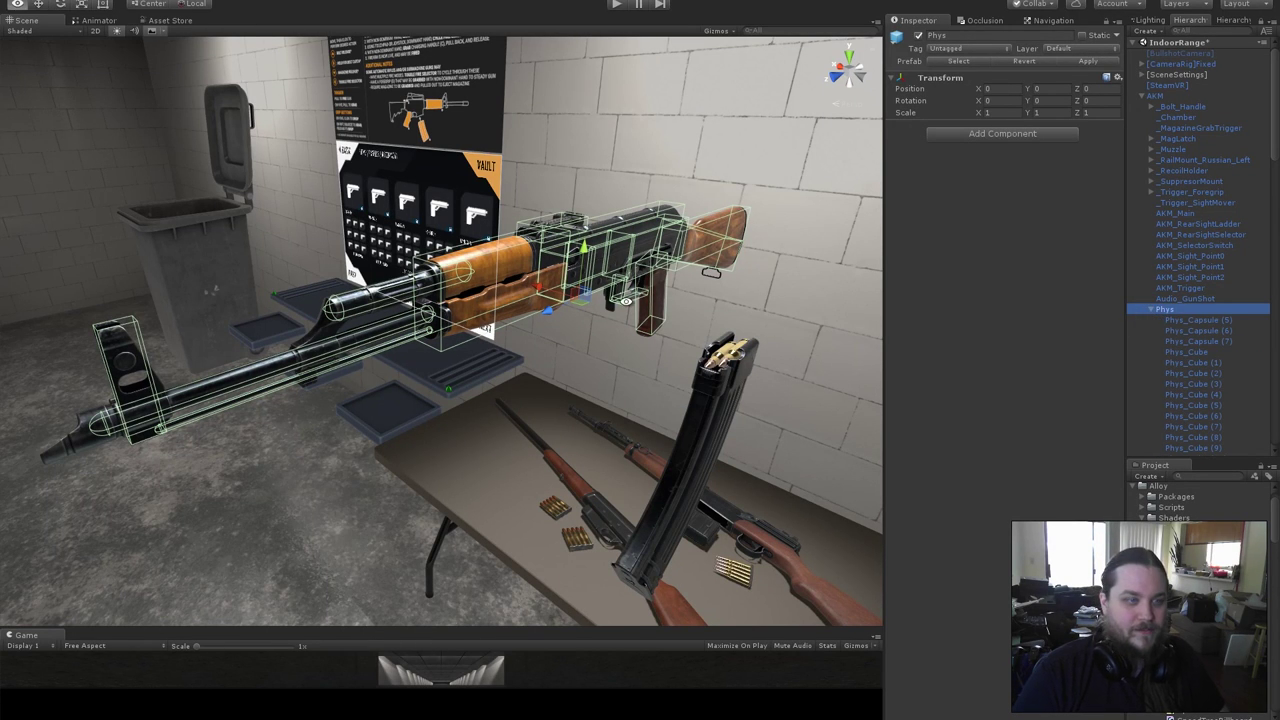
Raise the Phys collider group above the rifle to a Y position of about 0.213.
{"action": "left_click_drag", "start_coordinate": [558, 256], "coordinate": [561, 69]}
{"action": "key", "text": "f"}
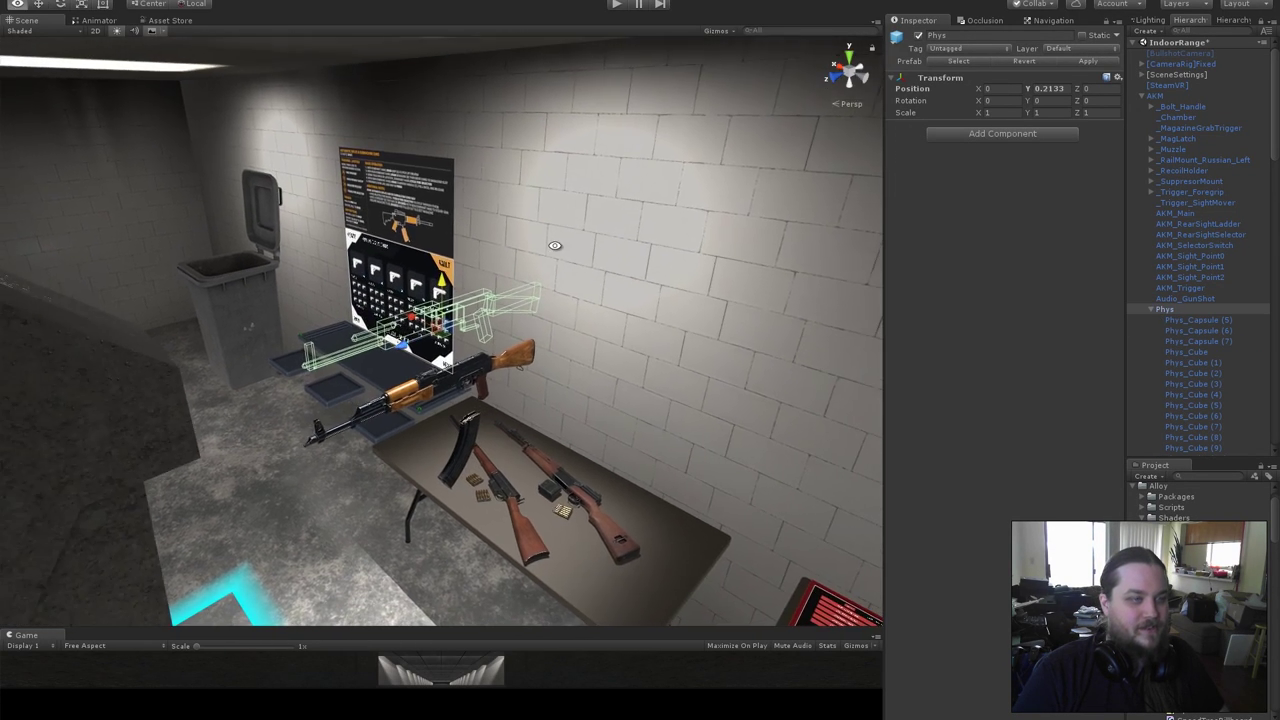
{"action": "right_click_drag", "start_coordinate": [556, 246], "coordinate": [820, 300], "text": "alt"}
Enable the Mesh Renderer on all the Phys_Cube objects, from Phys_Cube through Phys_Cube (12).
{"action": "scroll", "coordinate": [1211, 318], "scroll_direction": "down", "scroll_amount": 2}
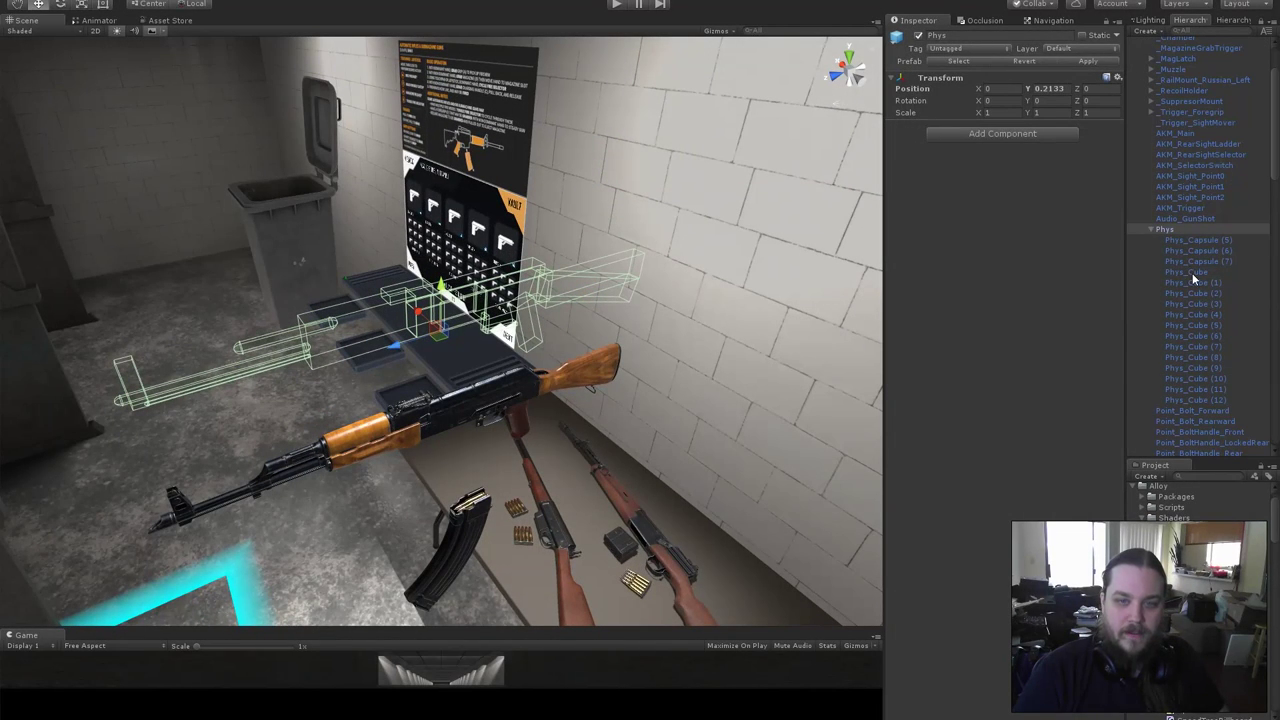
{"action": "left_click", "coordinate": [1192, 273]}
{"action": "left_click", "coordinate": [1202, 398], "text": "shift"}
{"action": "left_click", "coordinate": [912, 232]}
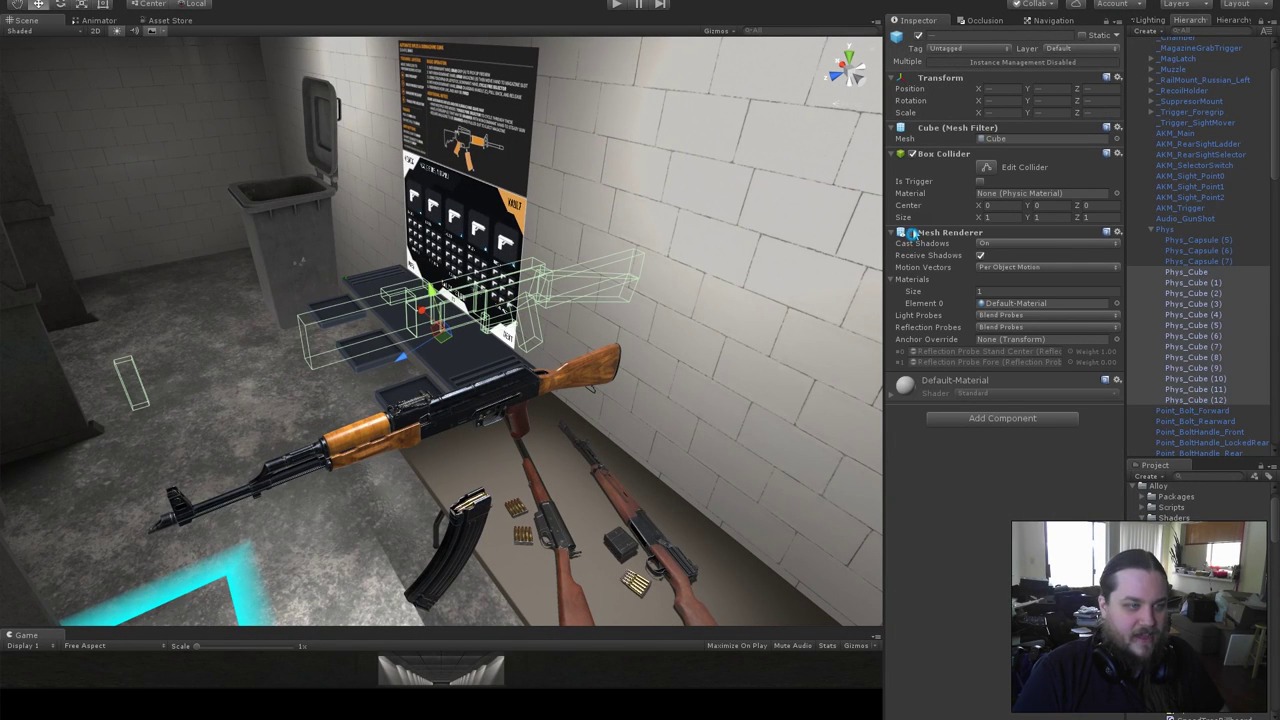
{"action": "right_click_drag", "start_coordinate": [392, 371], "coordinate": [500, 375], "text": "alt"}
{"action": "left_click_drag", "start_coordinate": [500, 375], "coordinate": [548, 327], "text": "alt"}
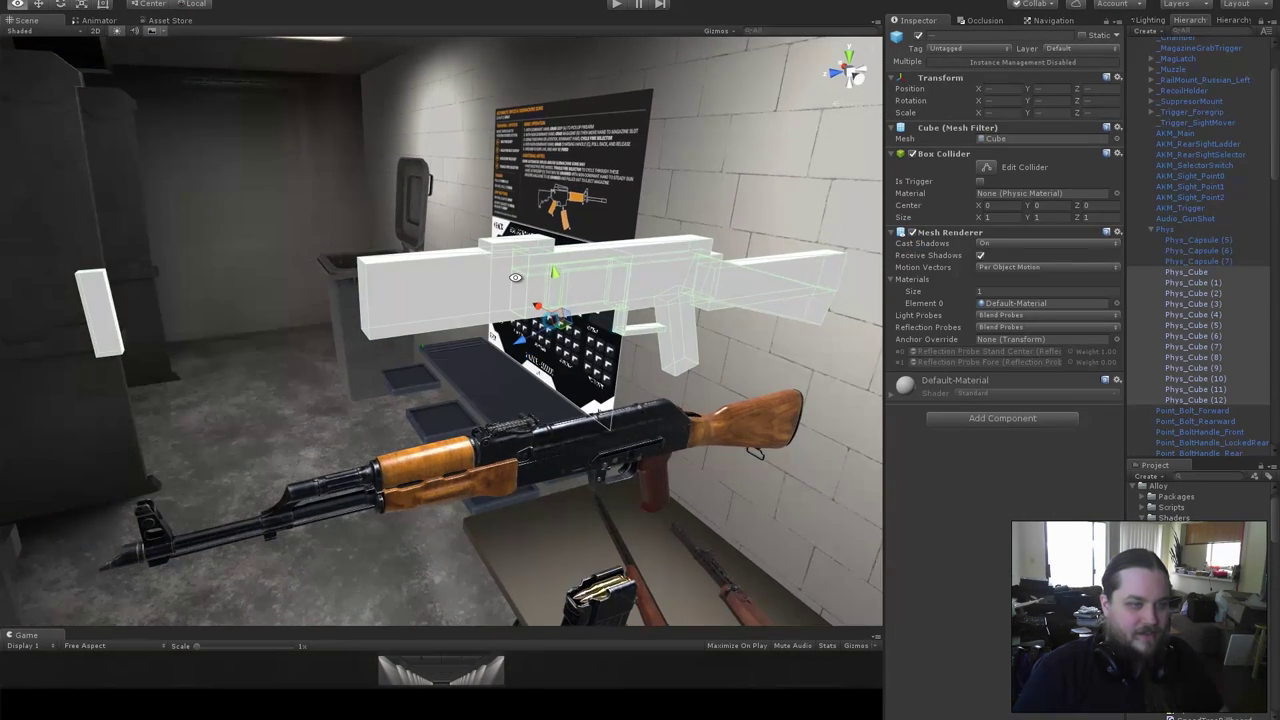
Extend the selection to the Phys_Capsule objects and examine the rifle's collider shapes from both sides.
{"action": "left_click", "coordinate": [1222, 240], "text": "shift"}
{"action": "left_click_drag", "start_coordinate": [448, 386], "coordinate": [560, 312], "text": "alt"}
{"action": "right_click_drag", "start_coordinate": [560, 312], "coordinate": [400, 310], "text": "alt"}
{"action": "left_click_drag", "start_coordinate": [400, 310], "coordinate": [500, 308], "text": "alt"}
{"action": "right_click_drag", "start_coordinate": [500, 308], "coordinate": [328, 305], "text": "alt"}
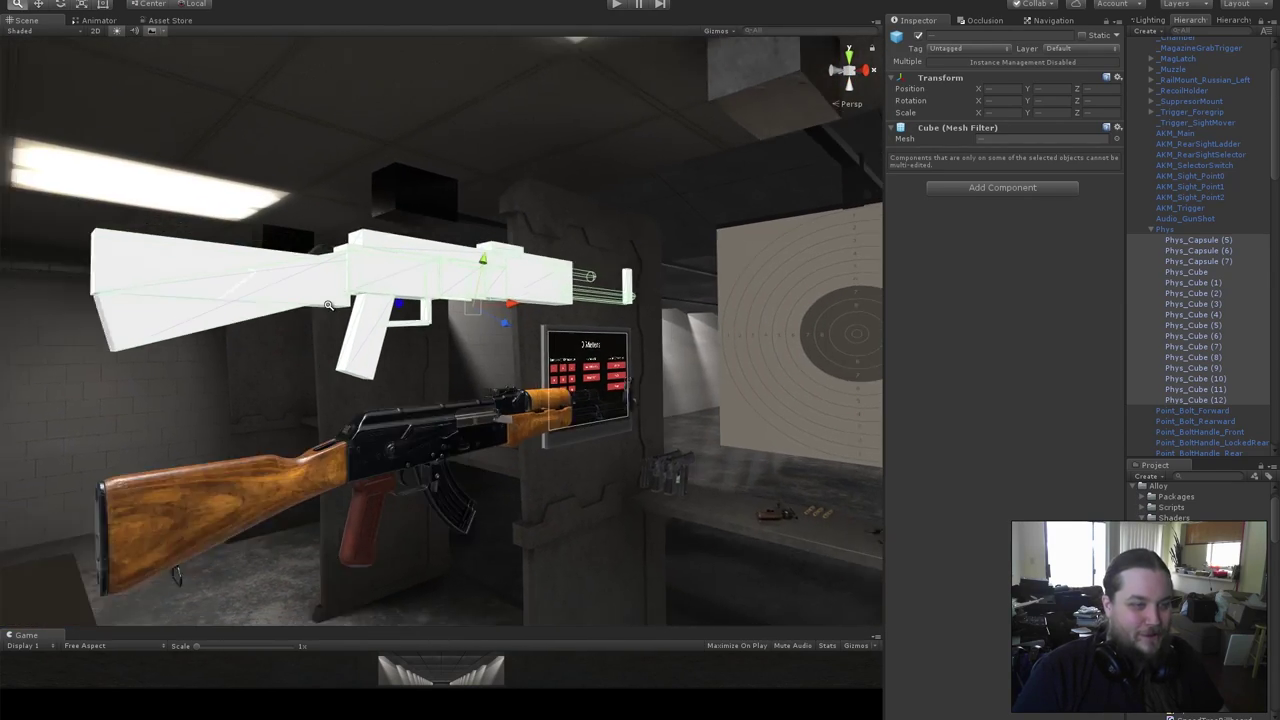
{"action": "left_click_drag", "start_coordinate": [328, 305], "coordinate": [358, 276], "text": "alt"}
Set the Phys group's Y position to 0.
{"action": "left_click", "coordinate": [1166, 229]}
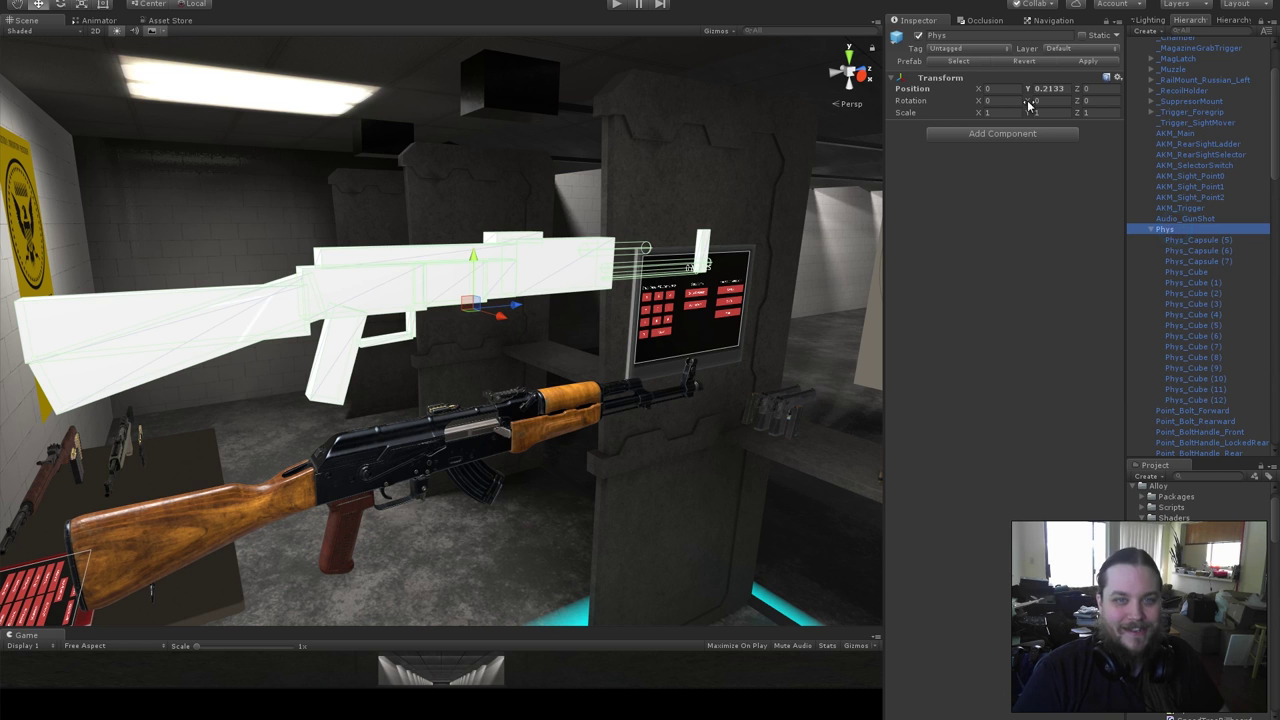
{"action": "left_click", "coordinate": [1048, 88]}
{"action": "type", "text": "0"}
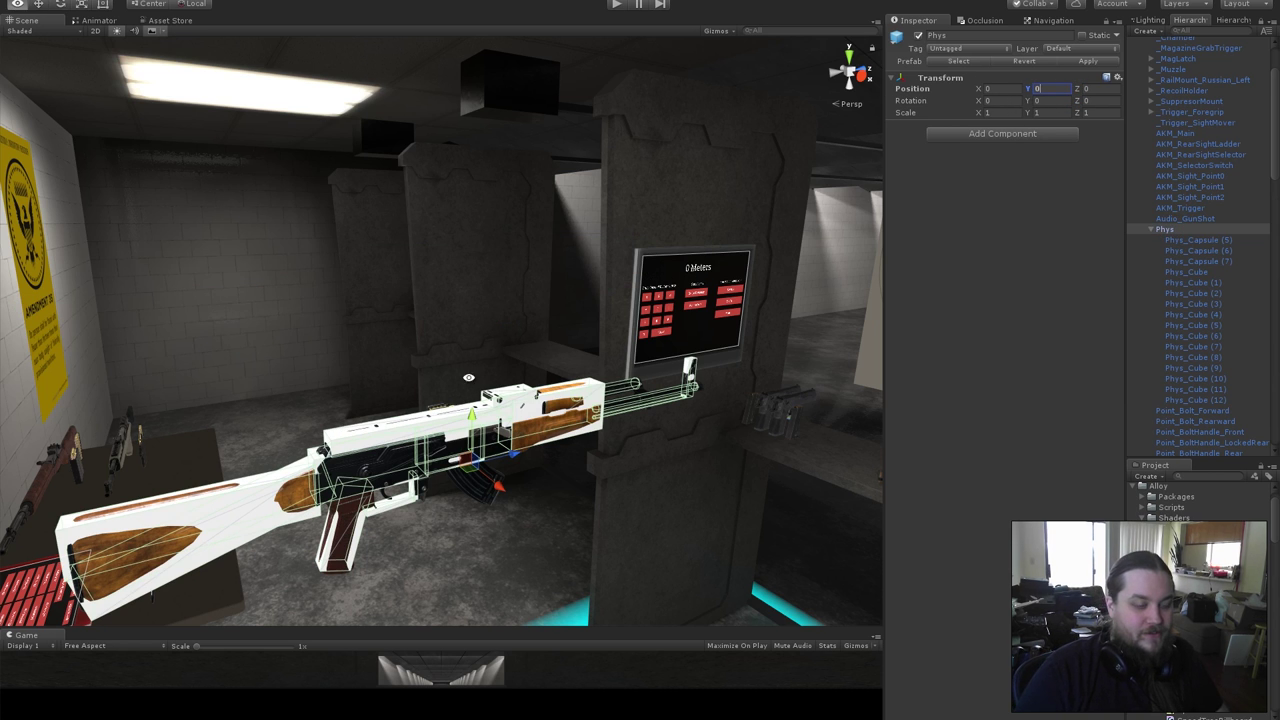
Examine from several angles how the collider boxes and capsules fit the AKM's geometry.
{"action": "right_click_drag", "start_coordinate": [469, 378], "coordinate": [411, 457], "text": "alt"}
{"action": "left_click_drag", "start_coordinate": [411, 457], "coordinate": [478, 394], "text": "alt"}
{"action": "key", "text": "f"}
{"action": "right_click_drag", "start_coordinate": [478, 394], "coordinate": [526, 357], "text": "alt"}
{"action": "left_click_drag", "start_coordinate": [526, 357], "coordinate": [530, 374], "text": "alt"}
{"action": "middle_click_drag", "start_coordinate": [397, 366], "coordinate": [455, 400], "text": "alt"}
{"action": "right_click_drag", "start_coordinate": [455, 400], "coordinate": [505, 405], "text": "alt"}
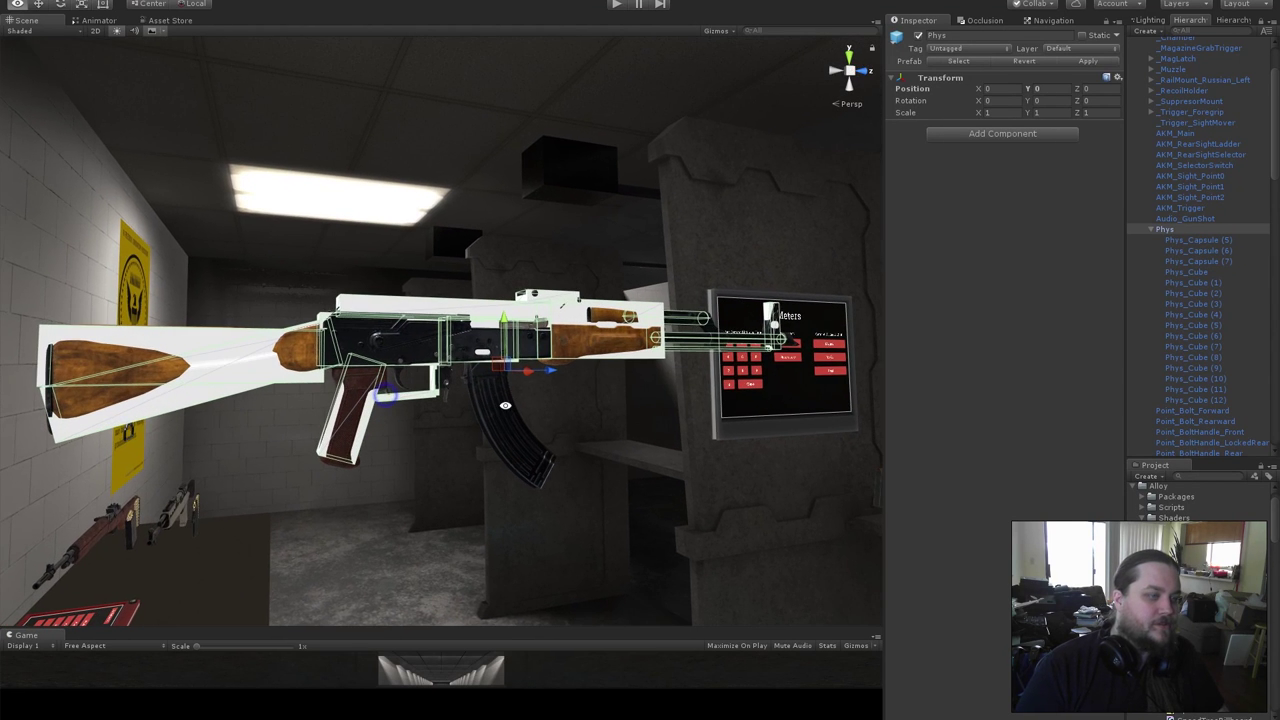
{"action": "left_click_drag", "start_coordinate": [505, 405], "coordinate": [512, 414], "text": "alt"}
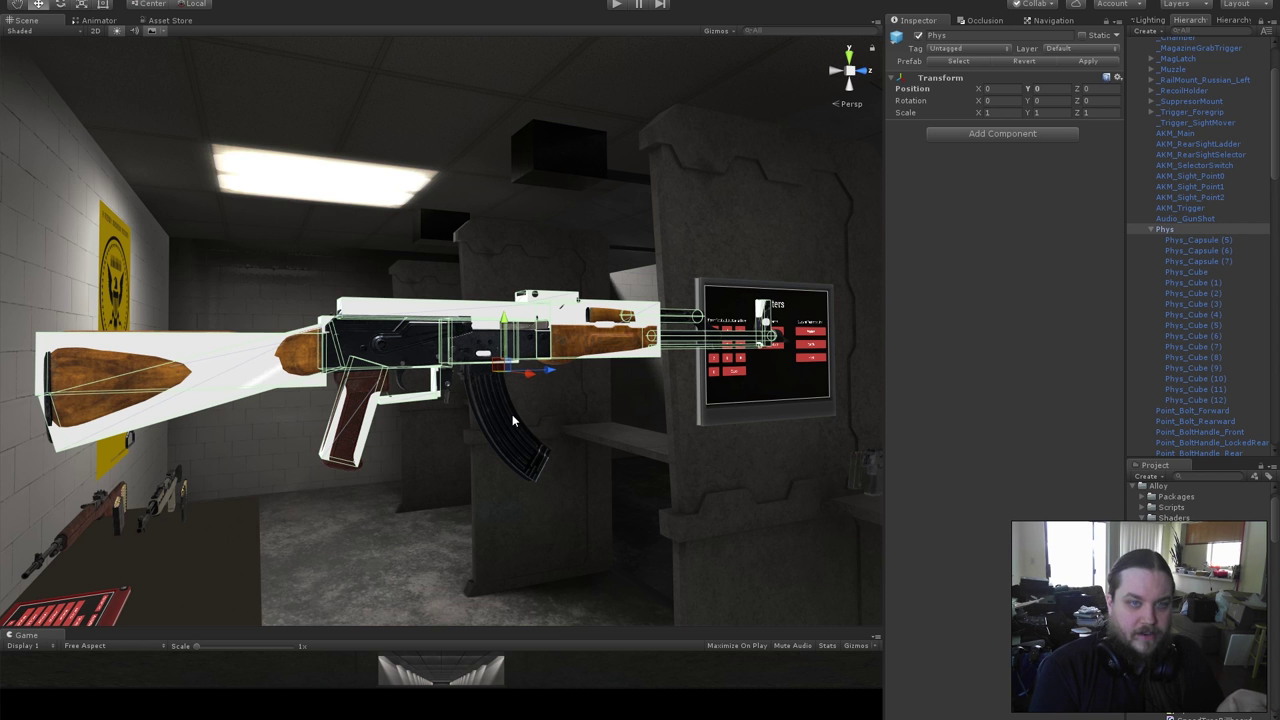
{"action": "left_click_drag", "start_coordinate": [512, 414], "coordinate": [440, 515], "text": "alt"}
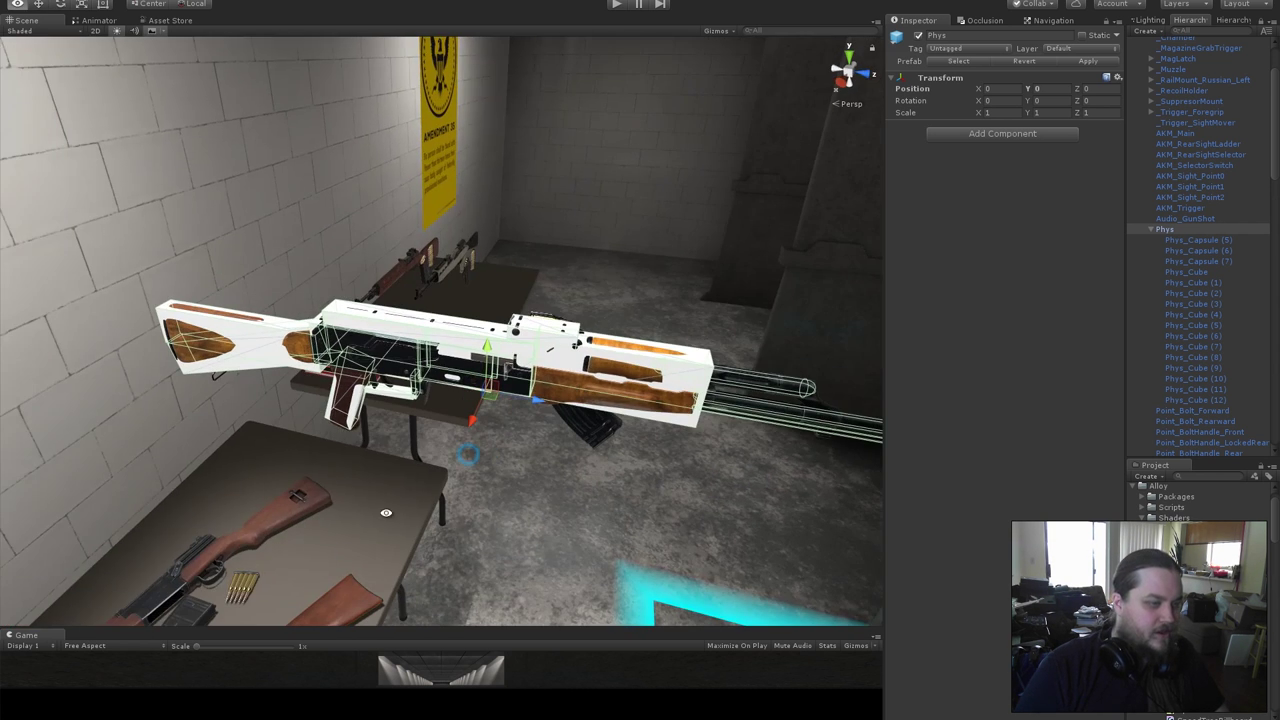
Select the folding table holding the two rifles and inspect its box collider and leg colliders.
{"action": "scroll", "coordinate": [536, 466], "scroll_direction": "down", "scroll_amount": 3}
{"action": "middle_click_drag", "start_coordinate": [536, 466], "coordinate": [524, 285]}
{"action": "right_click_drag", "start_coordinate": [523, 285], "coordinate": [400, 470]}
{"action": "left_click", "coordinate": [381, 494]}
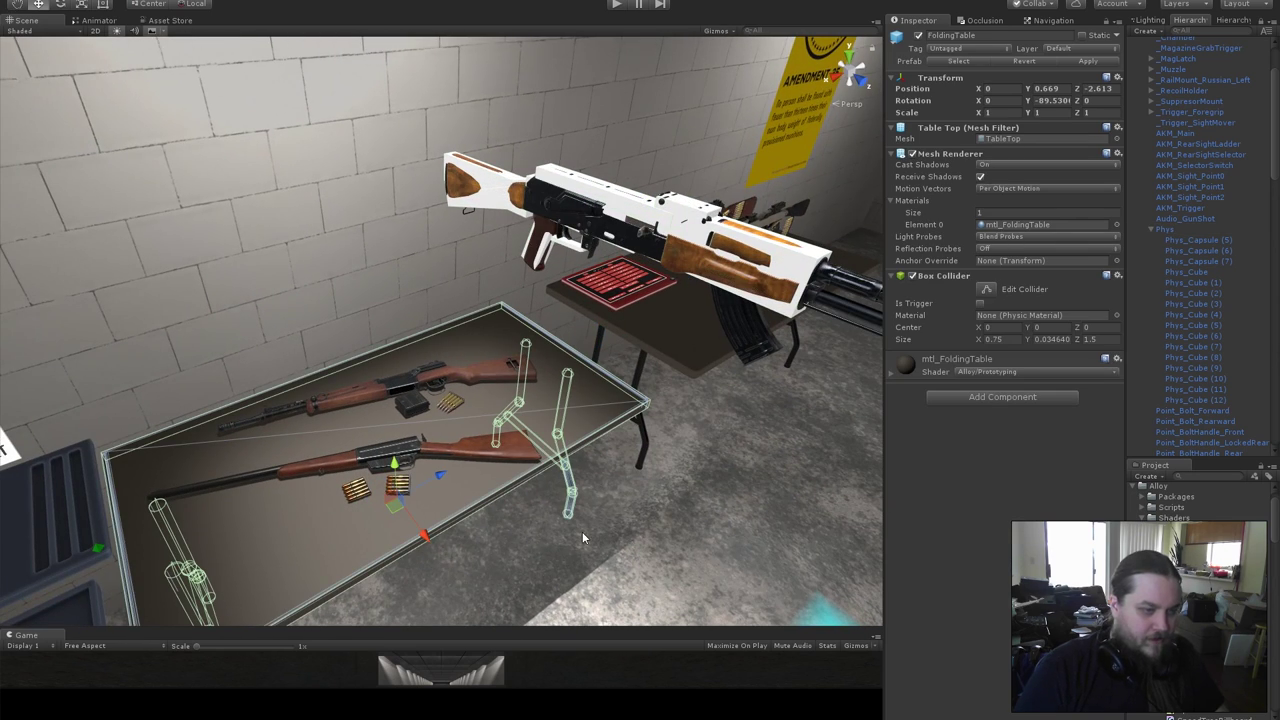
{"action": "right_click_drag", "start_coordinate": [583, 538], "coordinate": [581, 500]}
Inspect the IndoorRange01 environment and the colliders of the Stall1 shooting stall.
{"action": "left_click", "coordinate": [668, 395]}
{"action": "right_click_drag", "start_coordinate": [668, 395], "coordinate": [653, 415]}
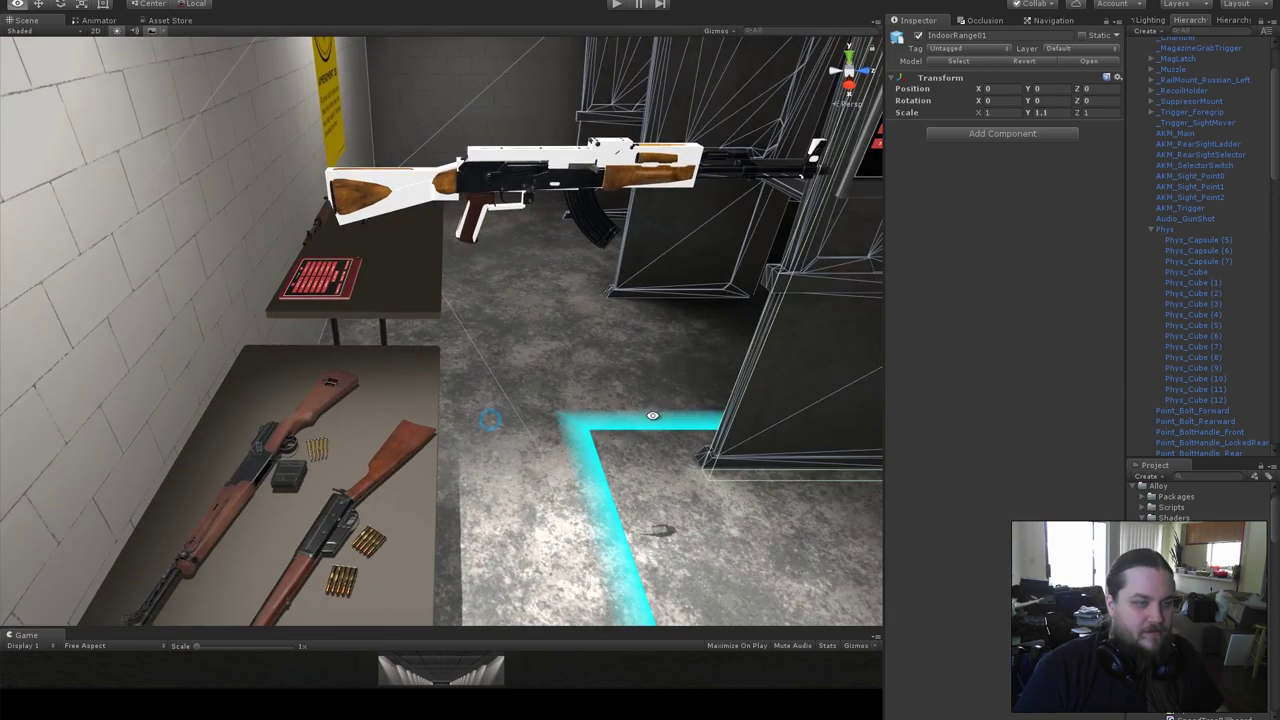
{"action": "scroll", "coordinate": [653, 415], "scroll_direction": "down", "scroll_amount": 10}
{"action": "left_click_drag", "start_coordinate": [320, 377], "coordinate": [523, 403], "text": "alt"}
{"action": "scroll", "coordinate": [523, 403], "scroll_direction": "up", "scroll_amount": 5}
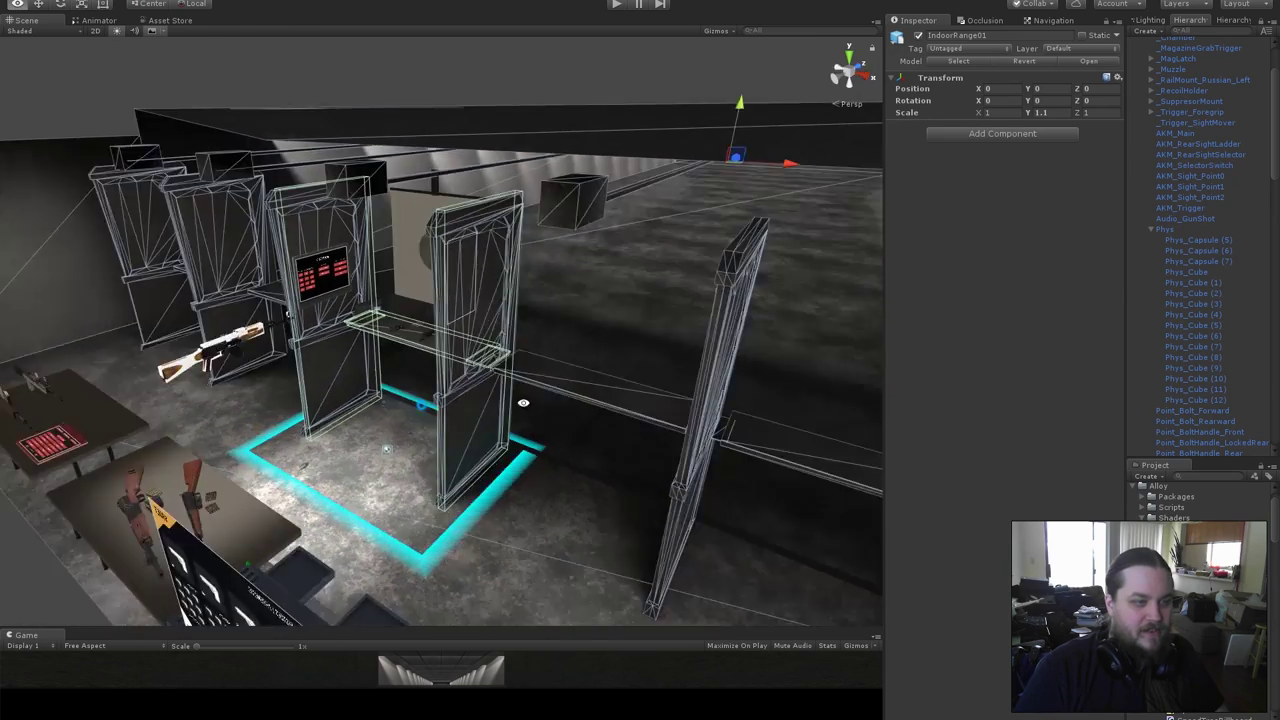
{"action": "right_click_drag", "start_coordinate": [523, 402], "coordinate": [542, 395]}
{"action": "left_click", "coordinate": [473, 361]}
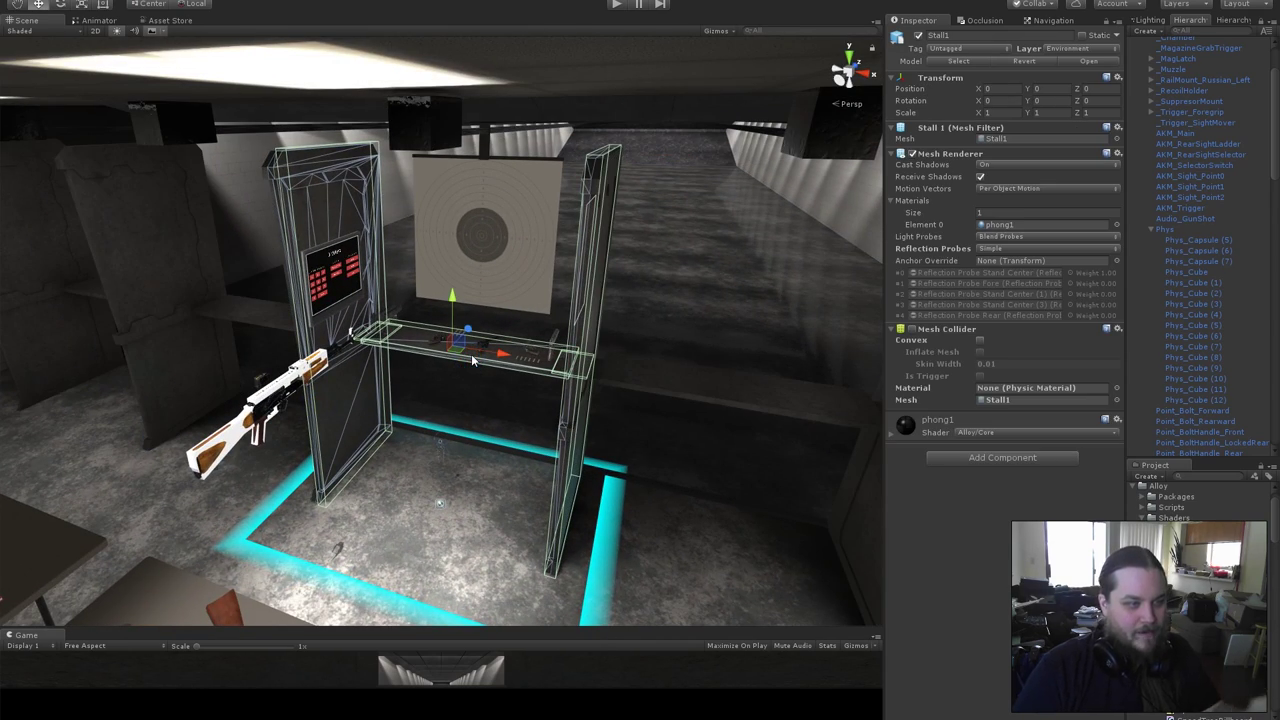
{"action": "left_click_drag", "start_coordinate": [778, 359], "coordinate": [385, 317], "text": "alt"}
{"action": "left_click", "coordinate": [372, 148]}
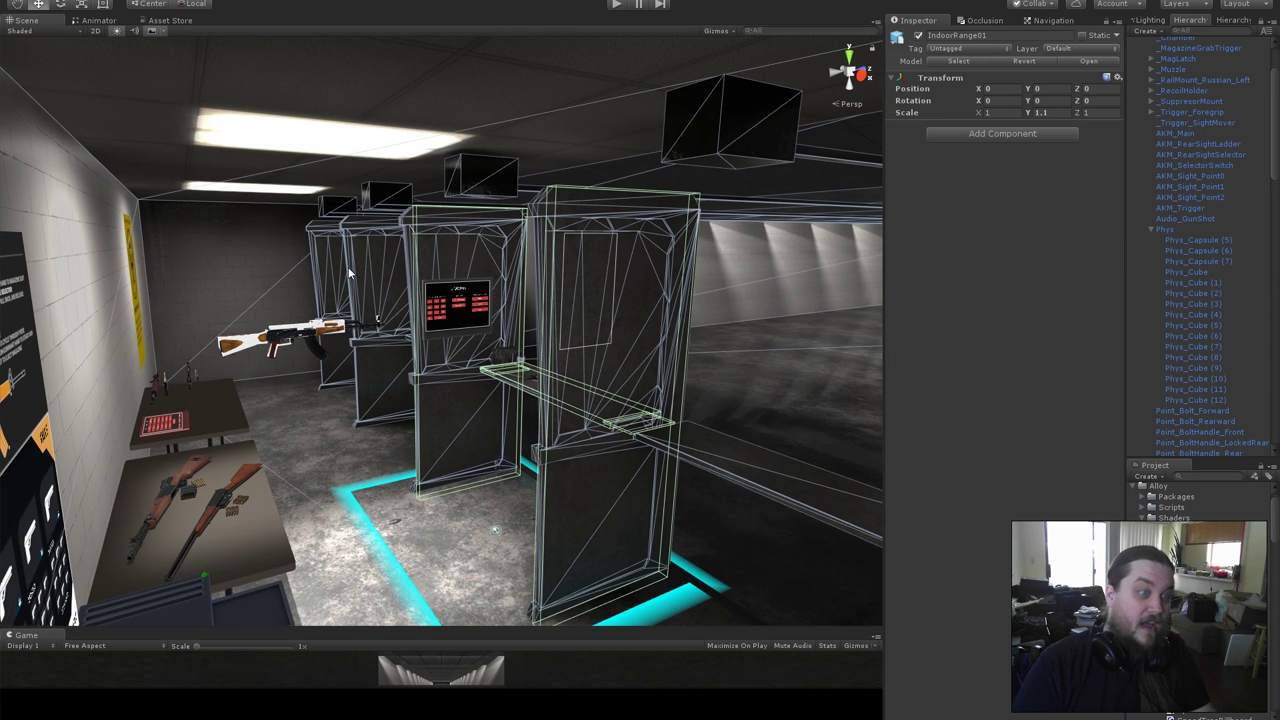
Select the AKM, focus on it and examine its collider boxes together with its trigger colliders.
{"action": "left_click", "coordinate": [276, 342]}
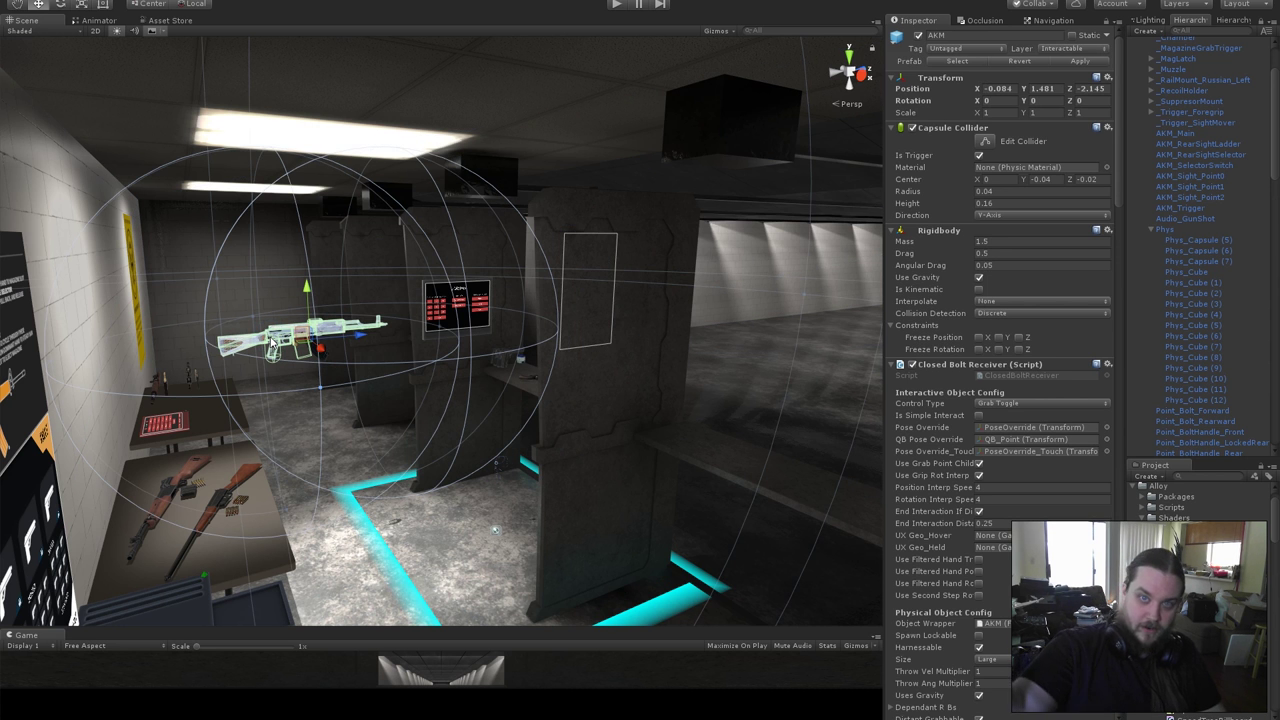
{"action": "scroll", "coordinate": [274, 331], "scroll_direction": "down", "scroll_amount": 5}
{"action": "key", "text": "f"}
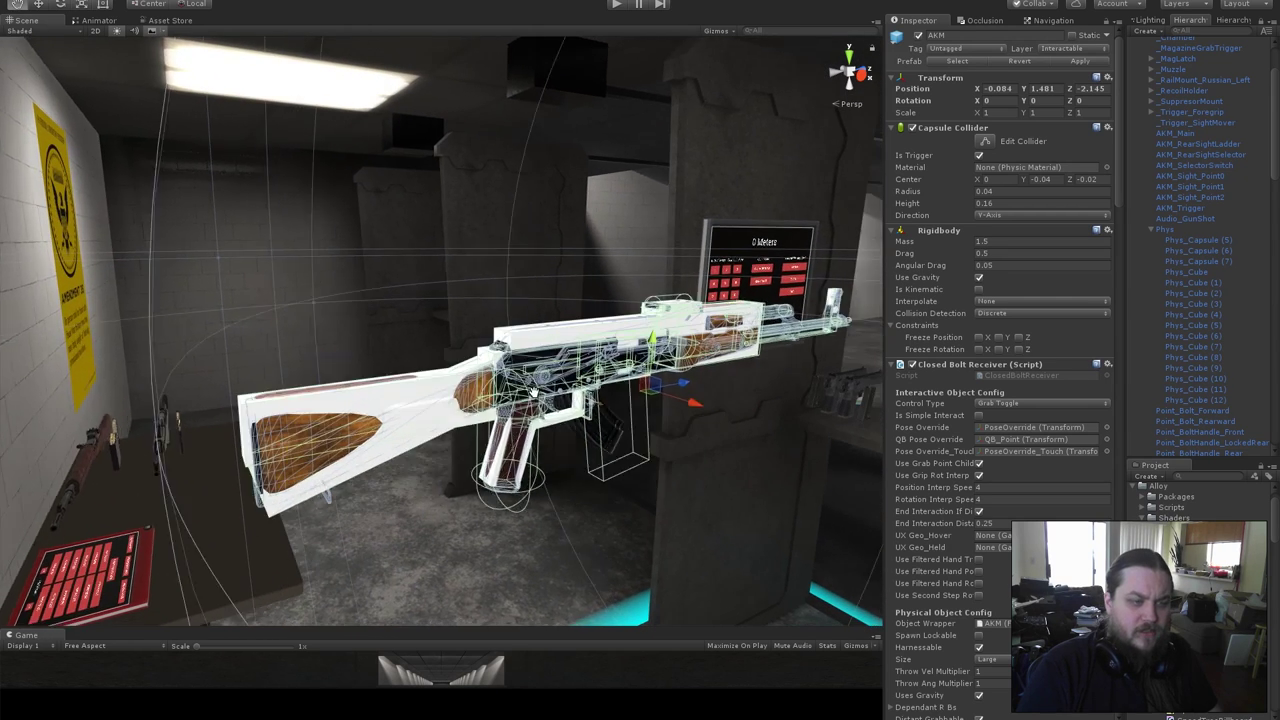
{"action": "middle_click_drag", "start_coordinate": [533, 393], "coordinate": [479, 366]}
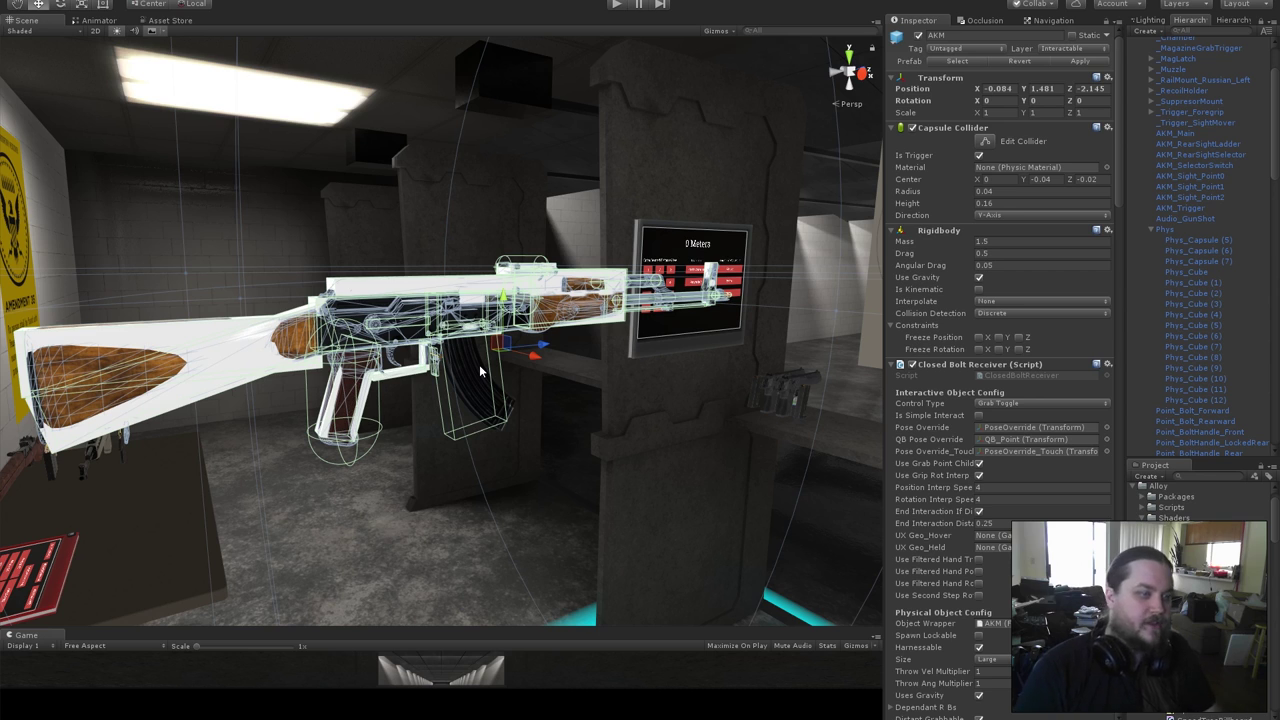
{"action": "left_click_drag", "start_coordinate": [386, 326], "coordinate": [366, 353], "text": "alt"}
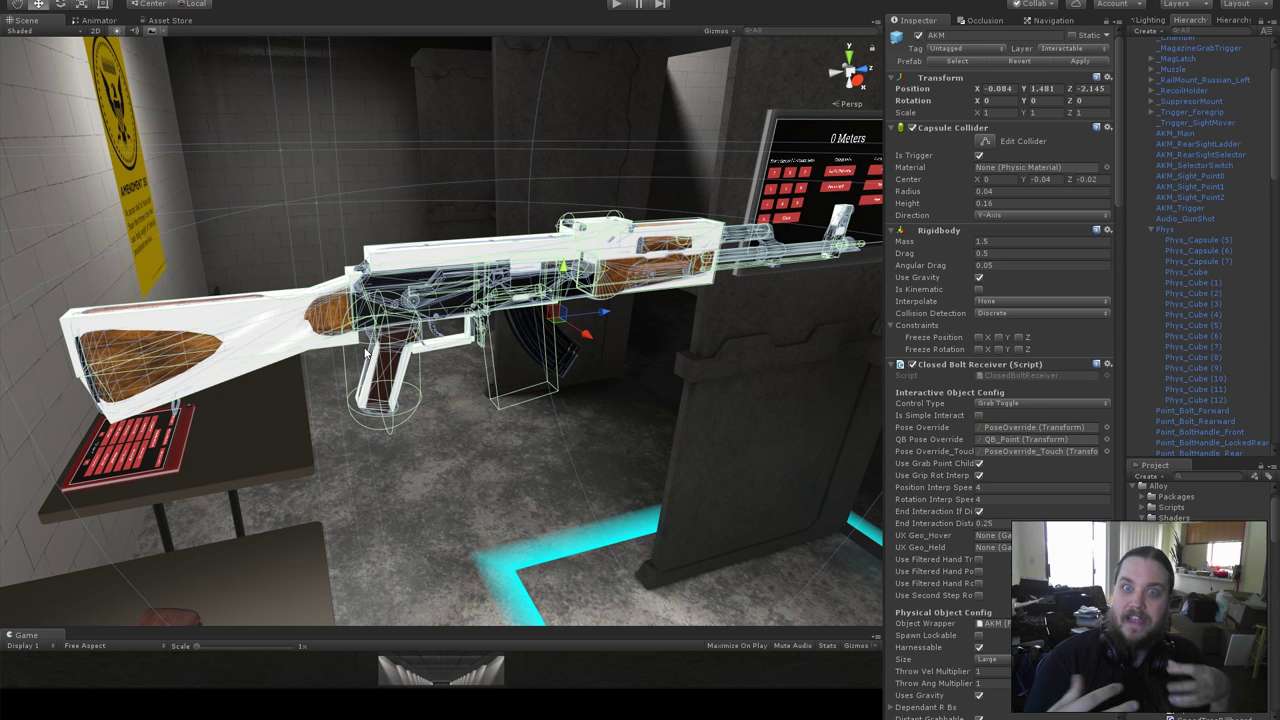
{"action": "left_click_drag", "start_coordinate": [448, 336], "coordinate": [457, 331], "text": "alt"}
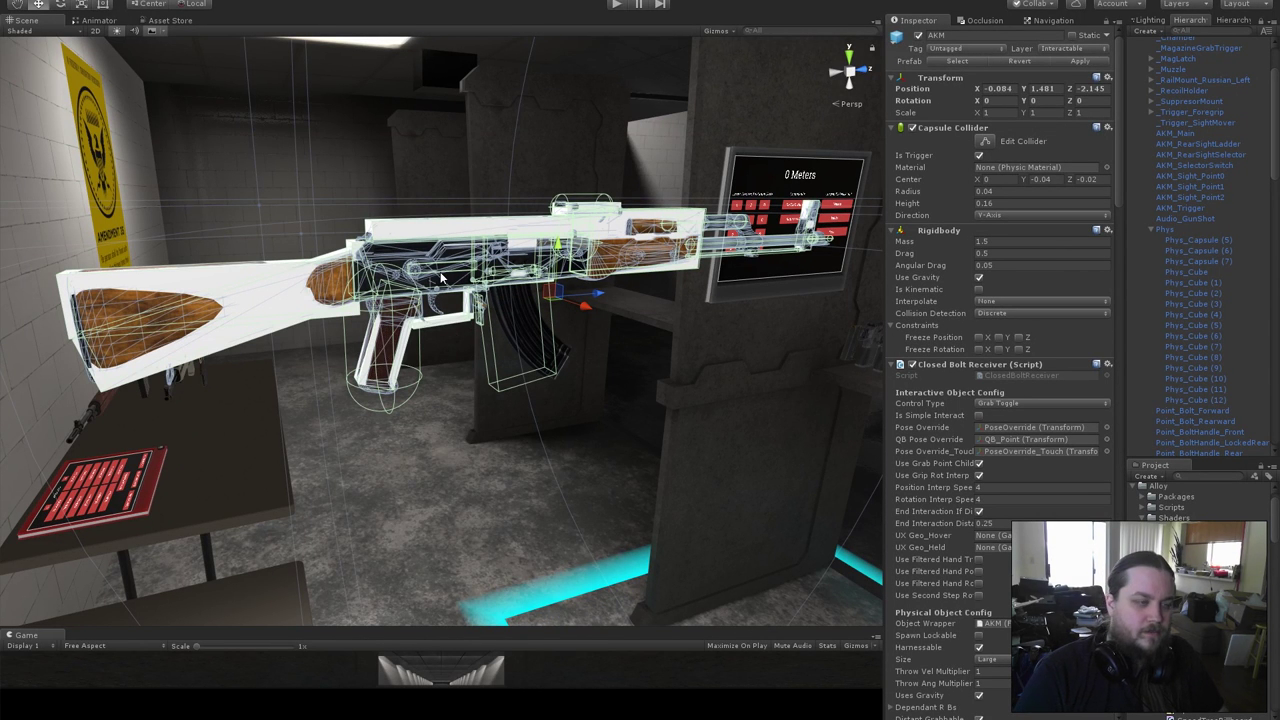
Select the Phys group and lift it above the rifle to a Y position of about 0.163.
{"action": "left_click", "coordinate": [1182, 231]}
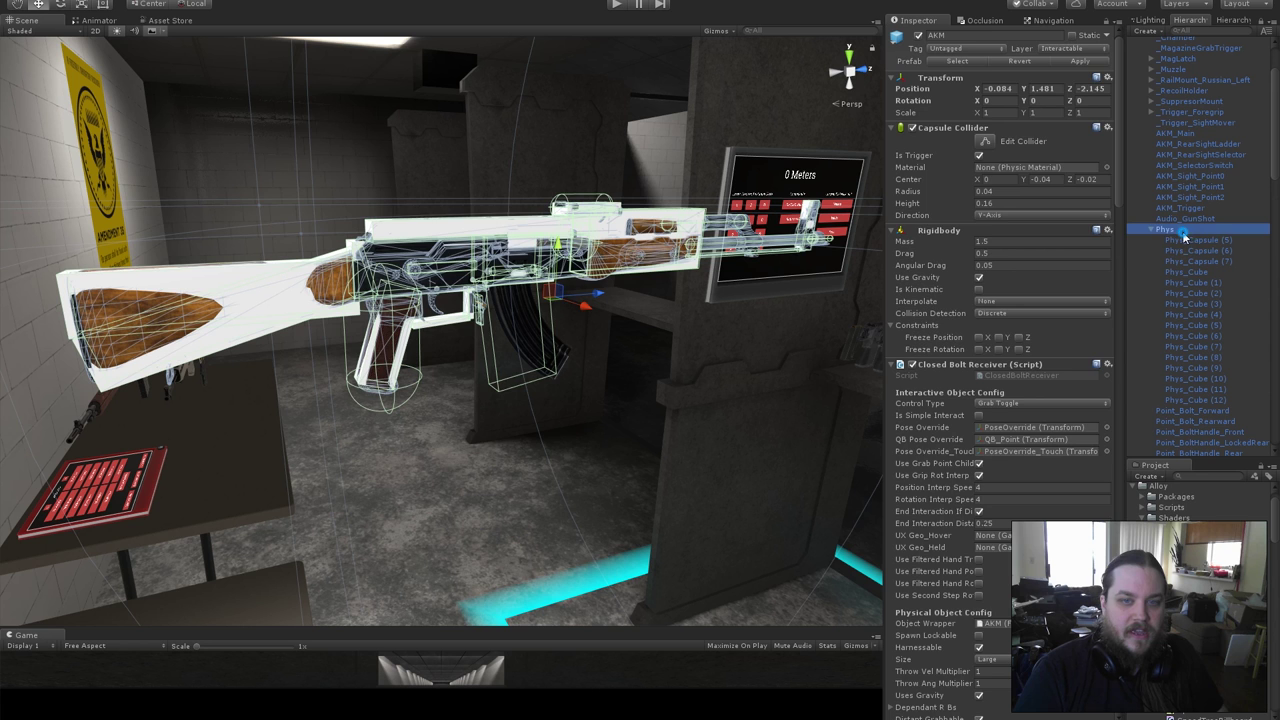
{"action": "left_click_drag", "start_coordinate": [554, 284], "coordinate": [514, 245], "text": "alt"}
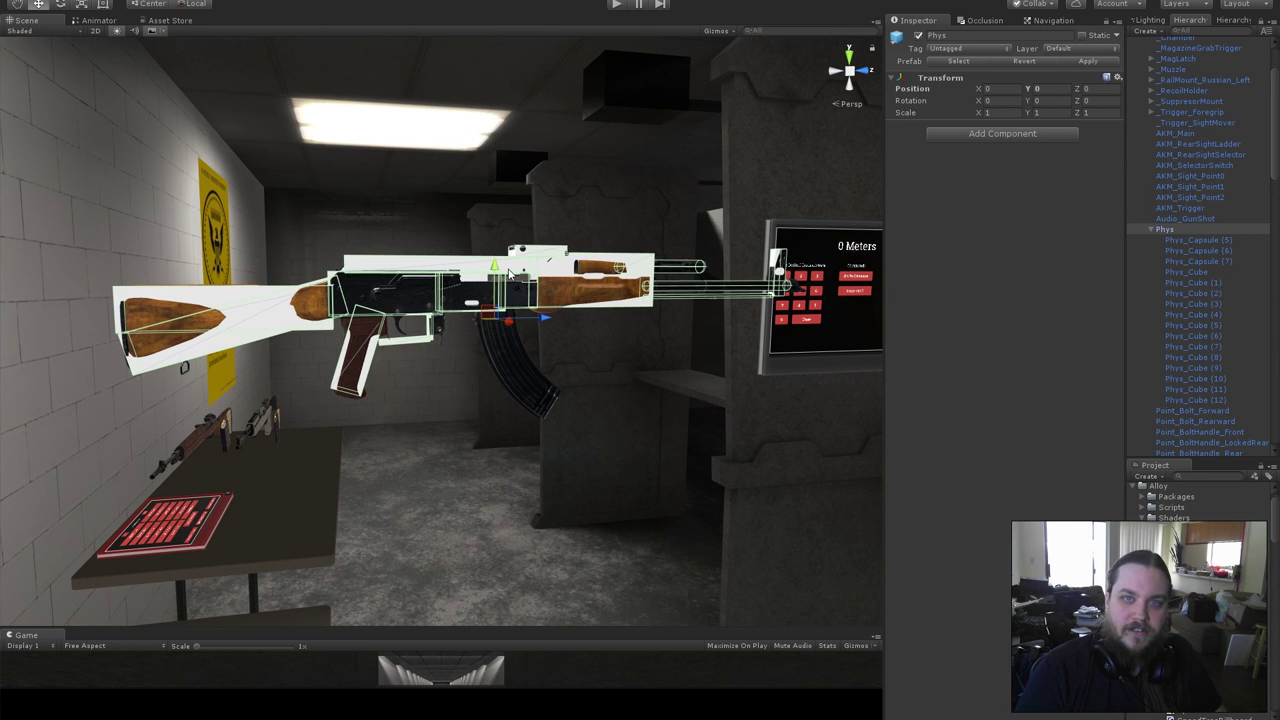
{"action": "left_click_drag", "start_coordinate": [494, 268], "coordinate": [460, 268]}
{"action": "right_click_drag", "start_coordinate": [460, 268], "coordinate": [457, 269], "text": "alt"}
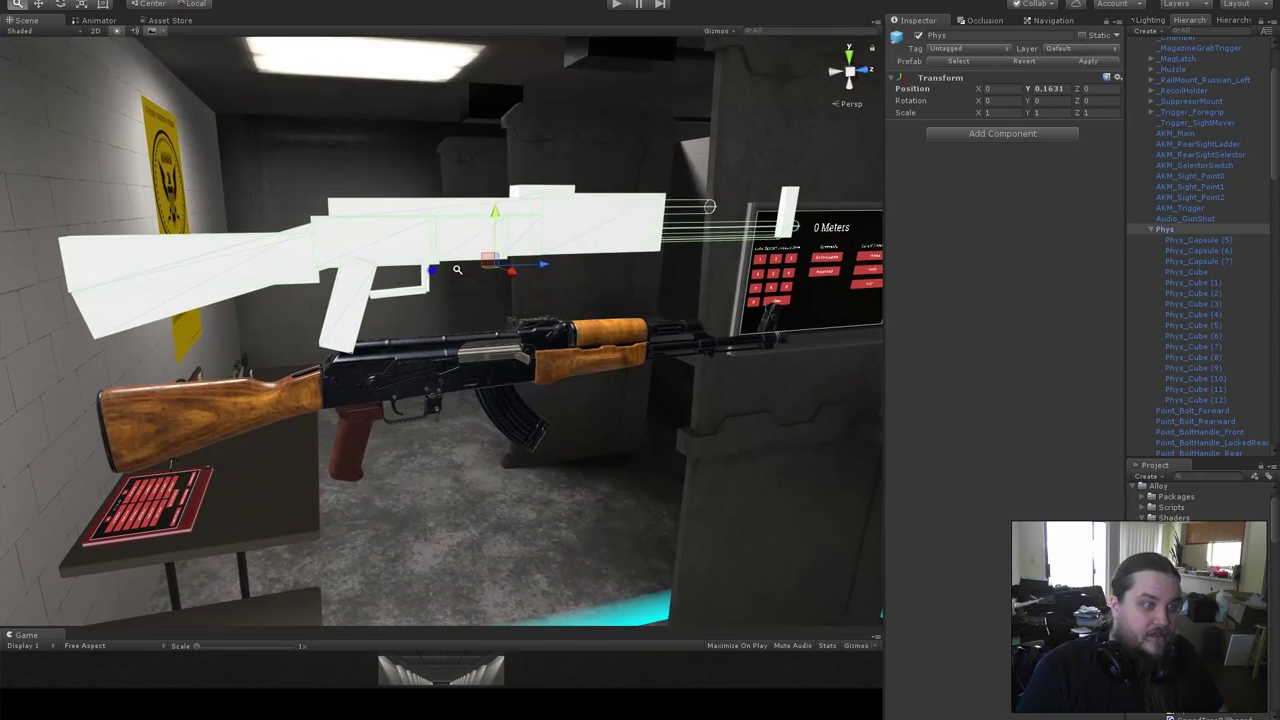
{"action": "left_click_drag", "start_coordinate": [457, 269], "coordinate": [443, 234], "text": "alt"}
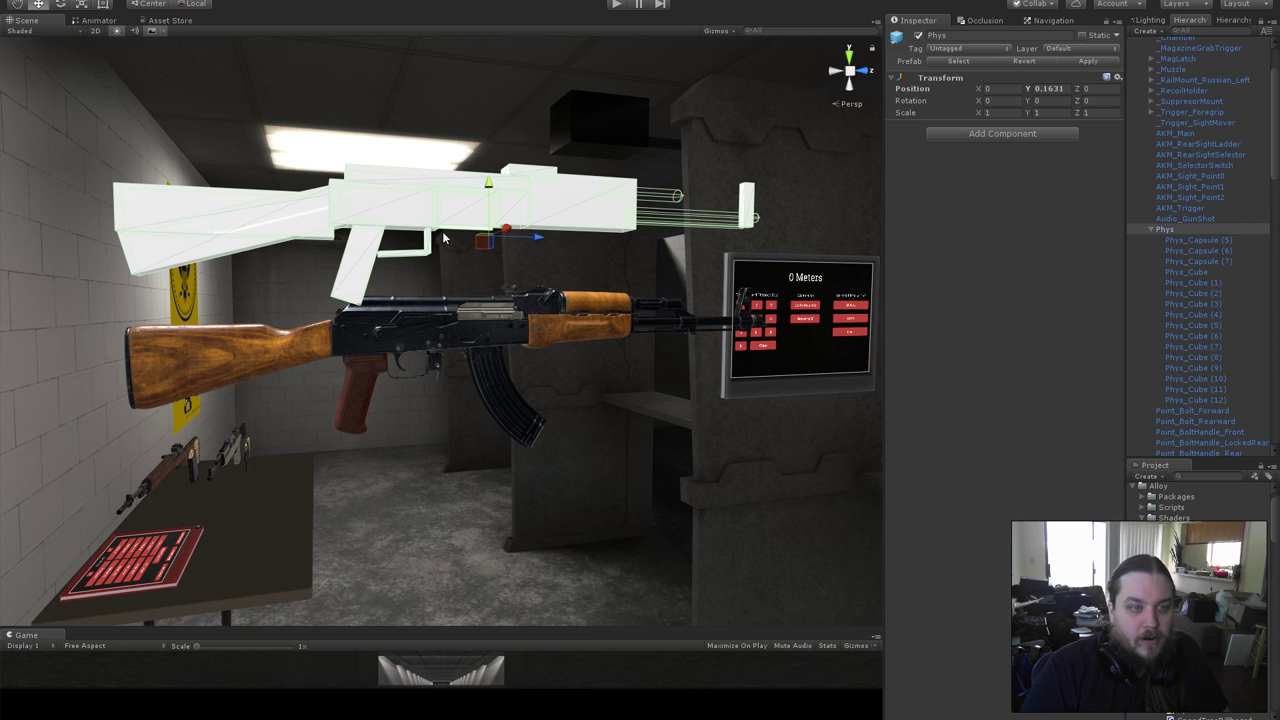
Reset the Phys group's Y position to 0 and raise it above the rifle to about 0.153.
{"action": "left_click", "coordinate": [1066, 88]}
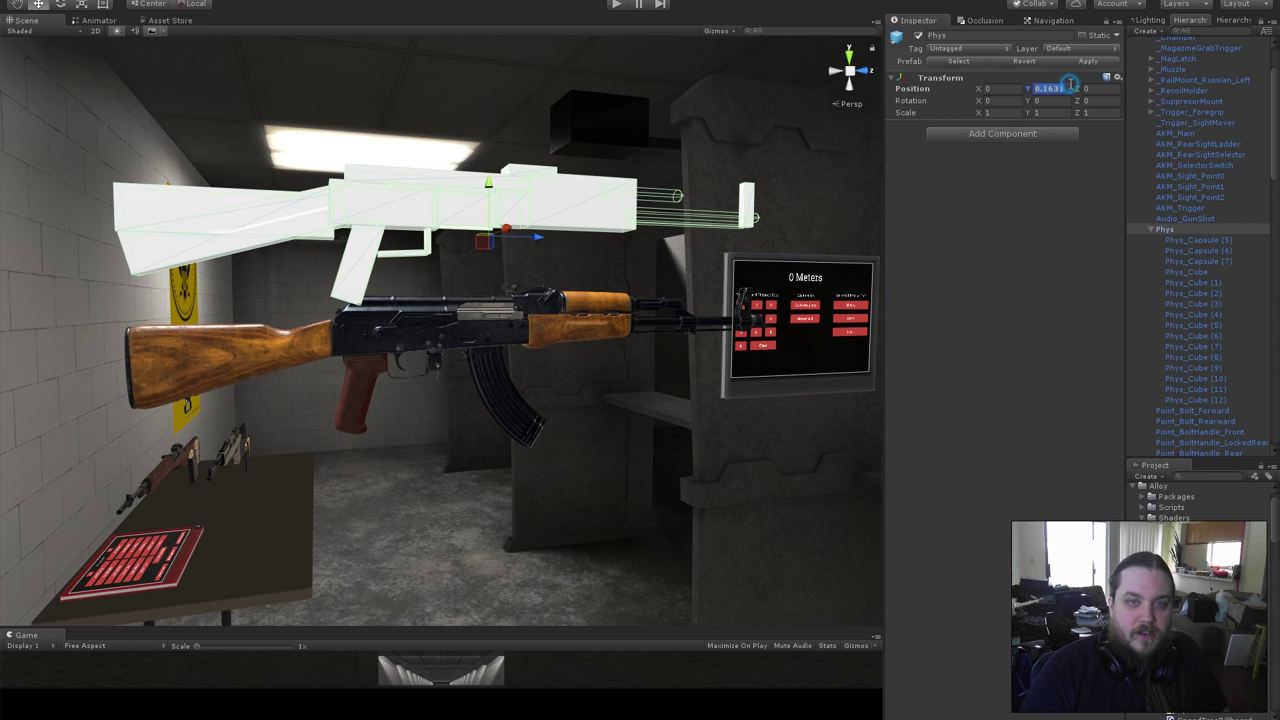
{"action": "type", "text": "0"}
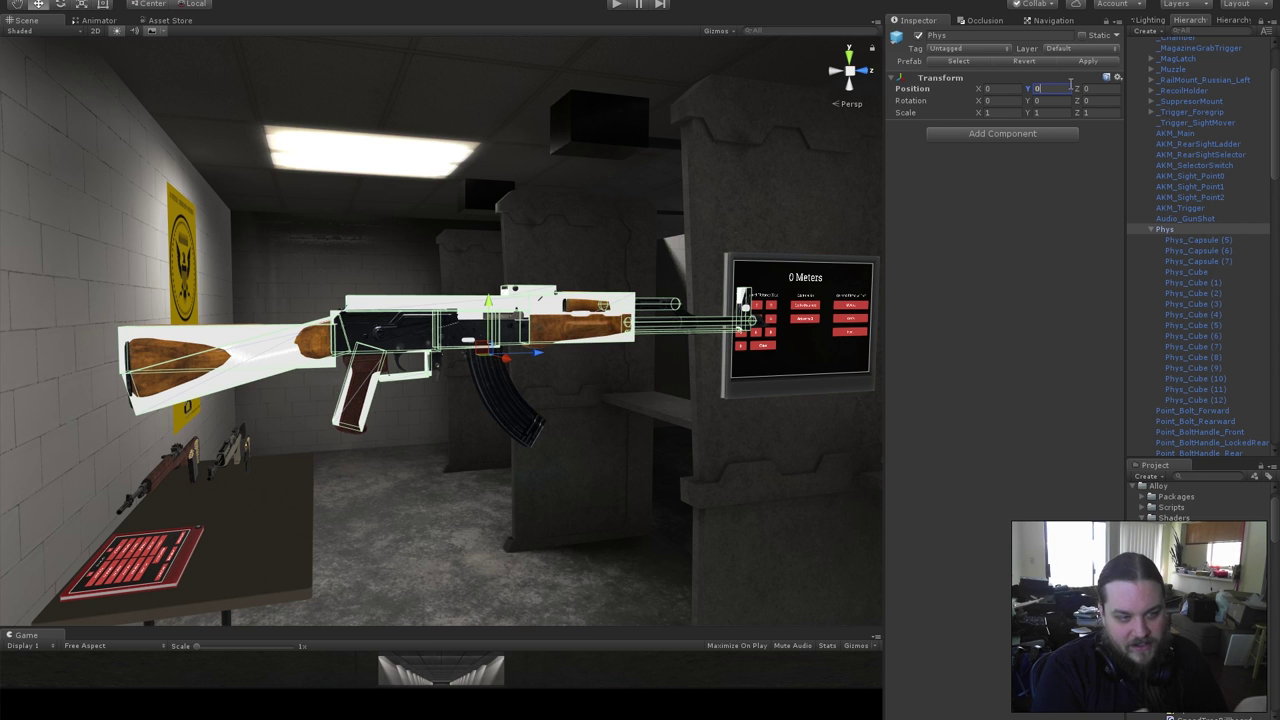
{"action": "left_click_drag", "start_coordinate": [488, 310], "coordinate": [497, 203]}
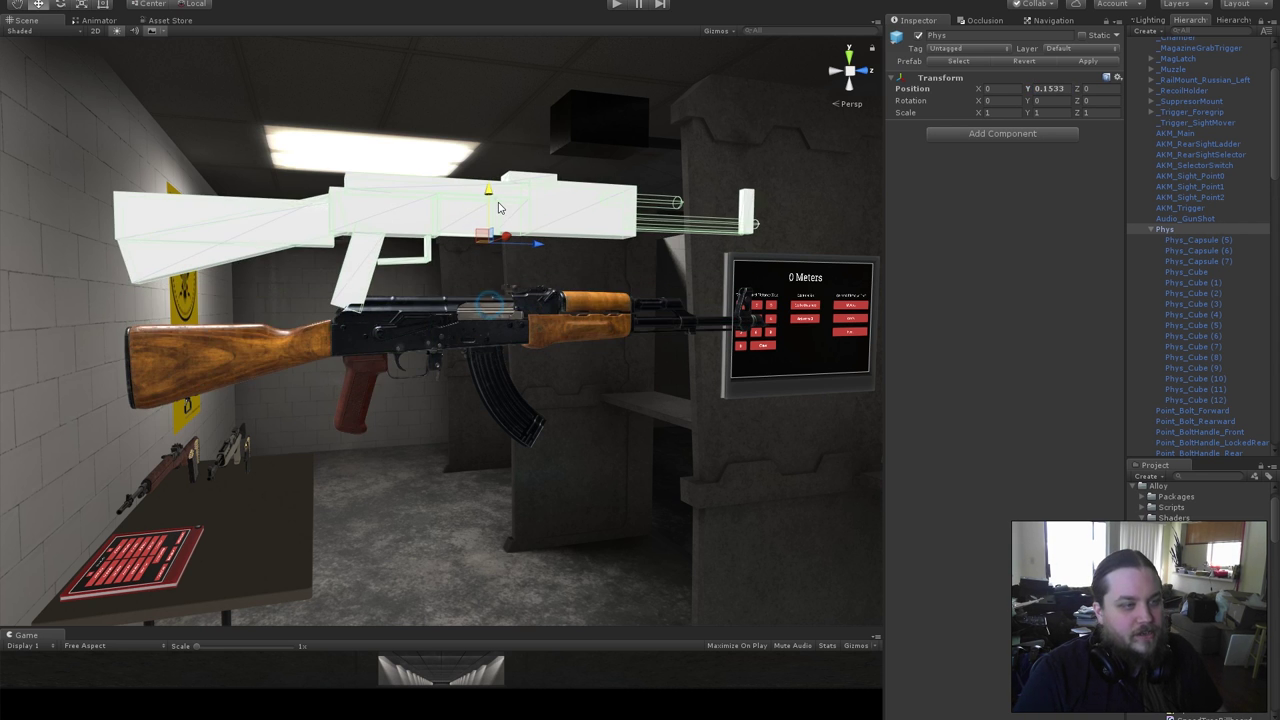
{"action": "left_click_drag", "start_coordinate": [738, 286], "coordinate": [592, 336], "text": "alt"}
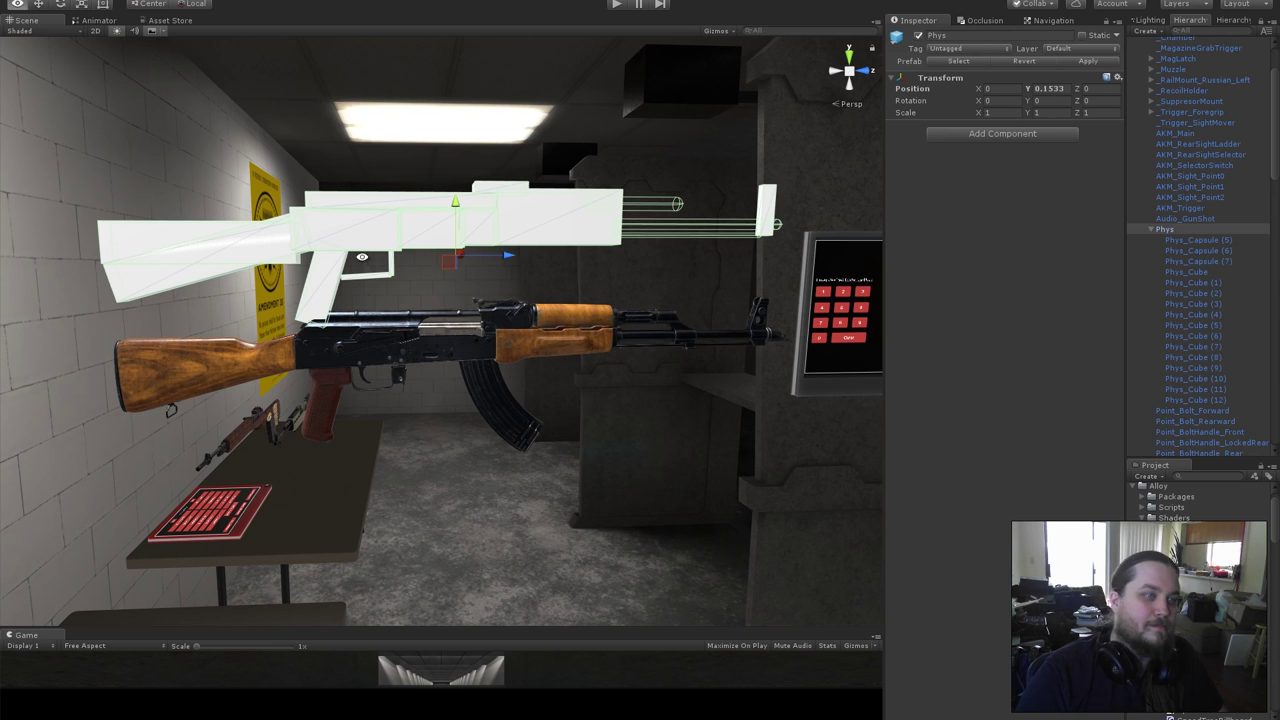
Set the Phys group's Y position to 0 so it lines up with the rifle.
{"action": "right_click_drag", "start_coordinate": [364, 257], "coordinate": [516, 268]}
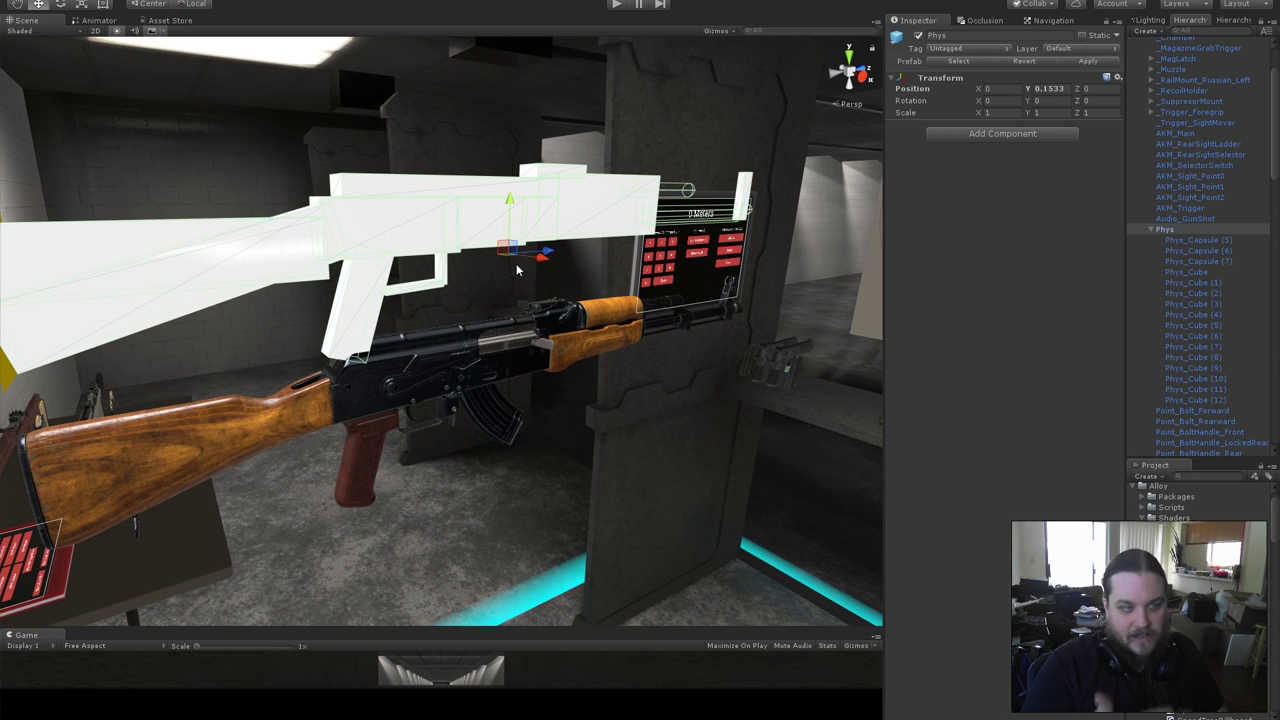
{"action": "left_click", "coordinate": [1068, 89]}
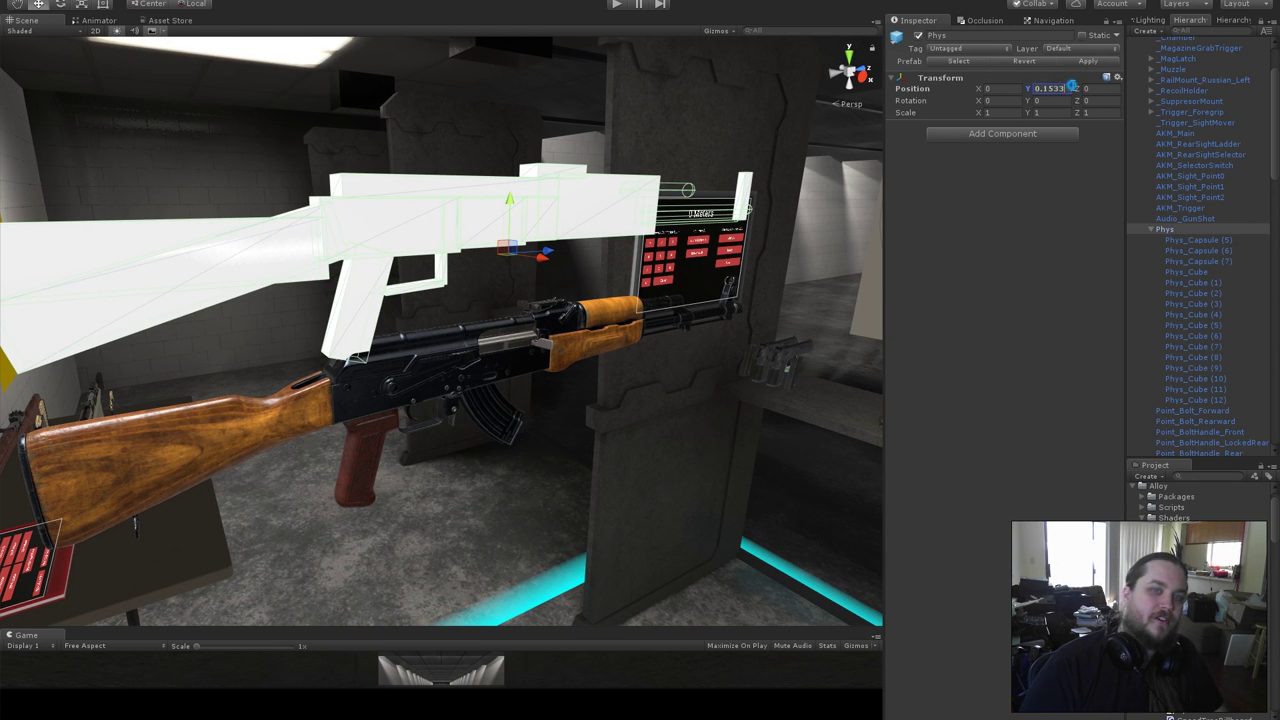
{"action": "type", "text": "0"}
{"action": "key", "text": "Return"}
Turn off the Mesh Renderer on all the box colliders from Phys_Cube through Phys_Cube (12) and look over the rifle.
{"action": "left_click", "coordinate": [1190, 272]}
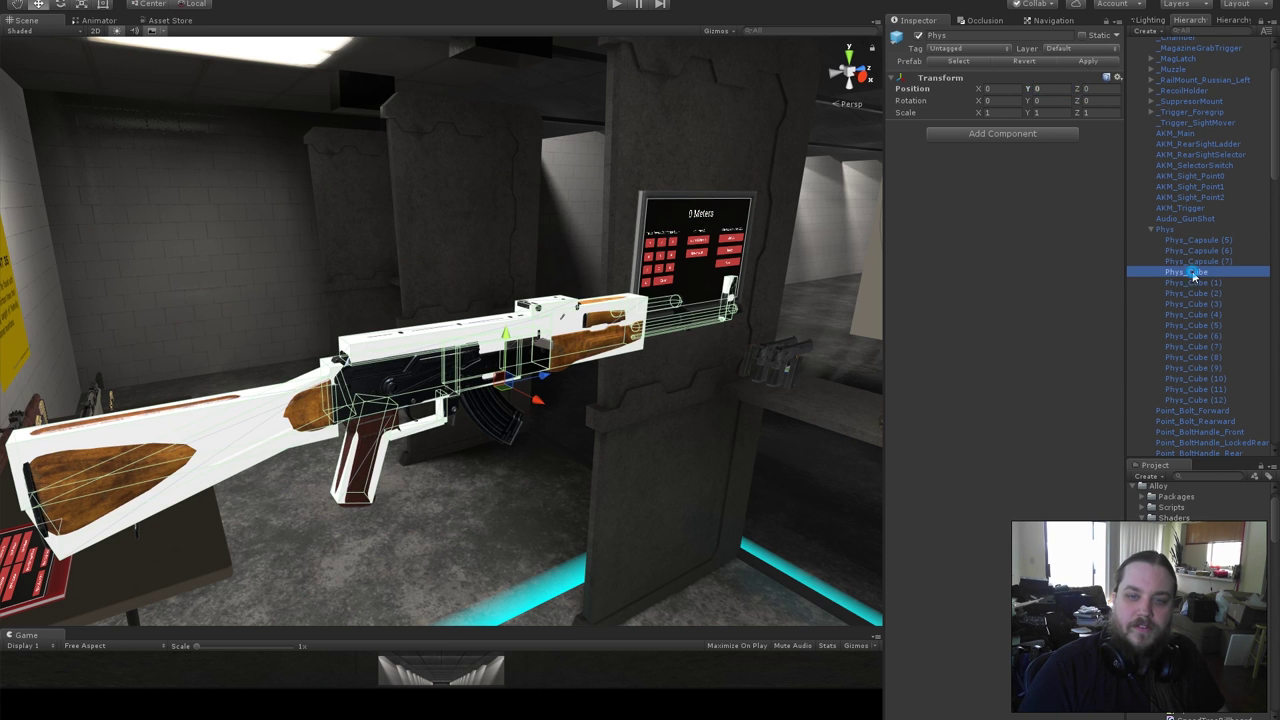
{"action": "left_click", "coordinate": [1214, 403], "text": "shift"}
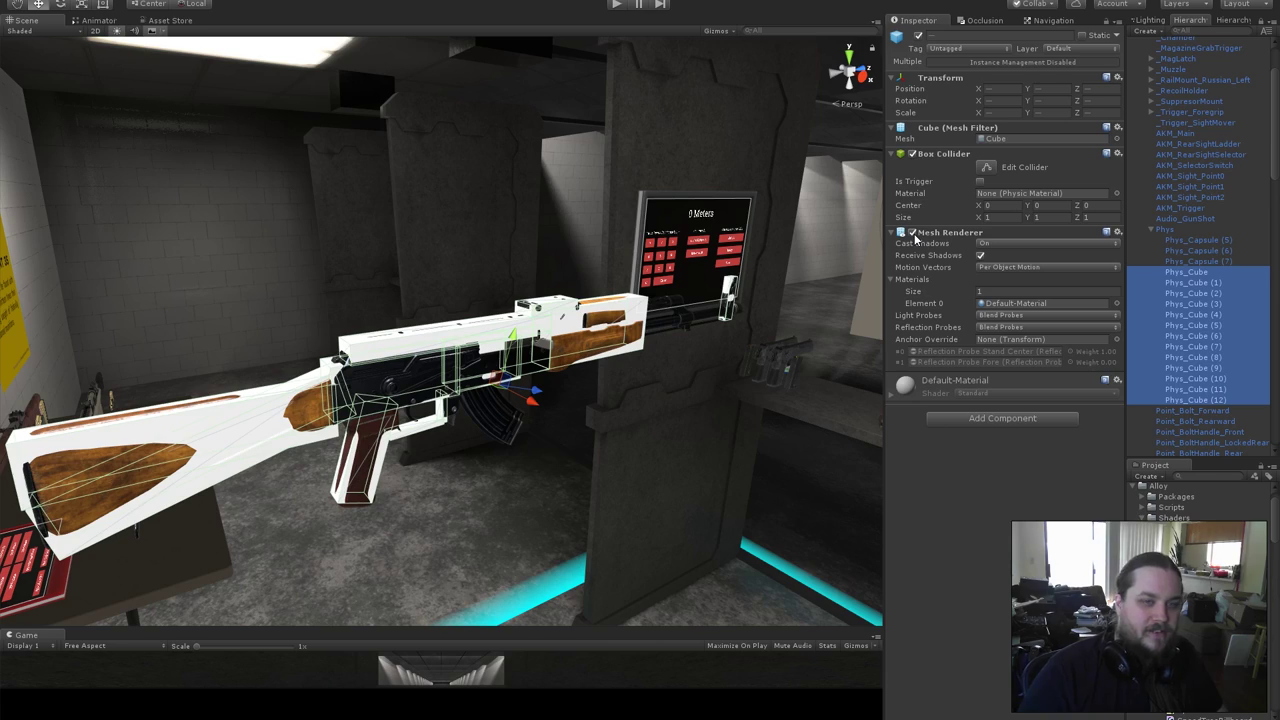
{"action": "left_click", "coordinate": [913, 232]}
{"action": "scroll", "coordinate": [424, 421], "scroll_direction": "down", "scroll_amount": 4}
{"action": "left_click_drag", "start_coordinate": [611, 429], "coordinate": [470, 460], "text": "alt"}
{"action": "right_click_drag", "start_coordinate": [470, 460], "coordinate": [551, 401], "text": "alt"}
{"action": "left_click_drag", "start_coordinate": [551, 401], "coordinate": [416, 342], "text": "alt"}
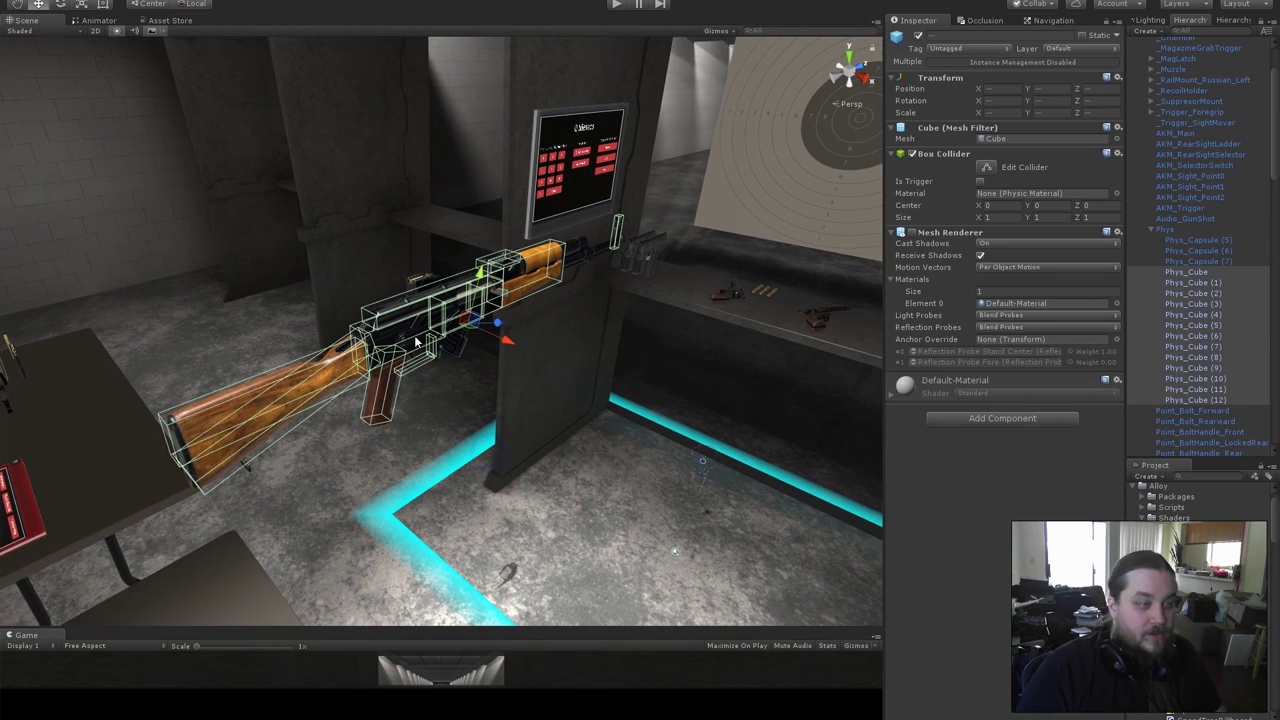
Select the whole AKM and move it away from its magazine to about X -0.317, Y 0.998.
{"action": "left_click", "coordinate": [412, 332]}
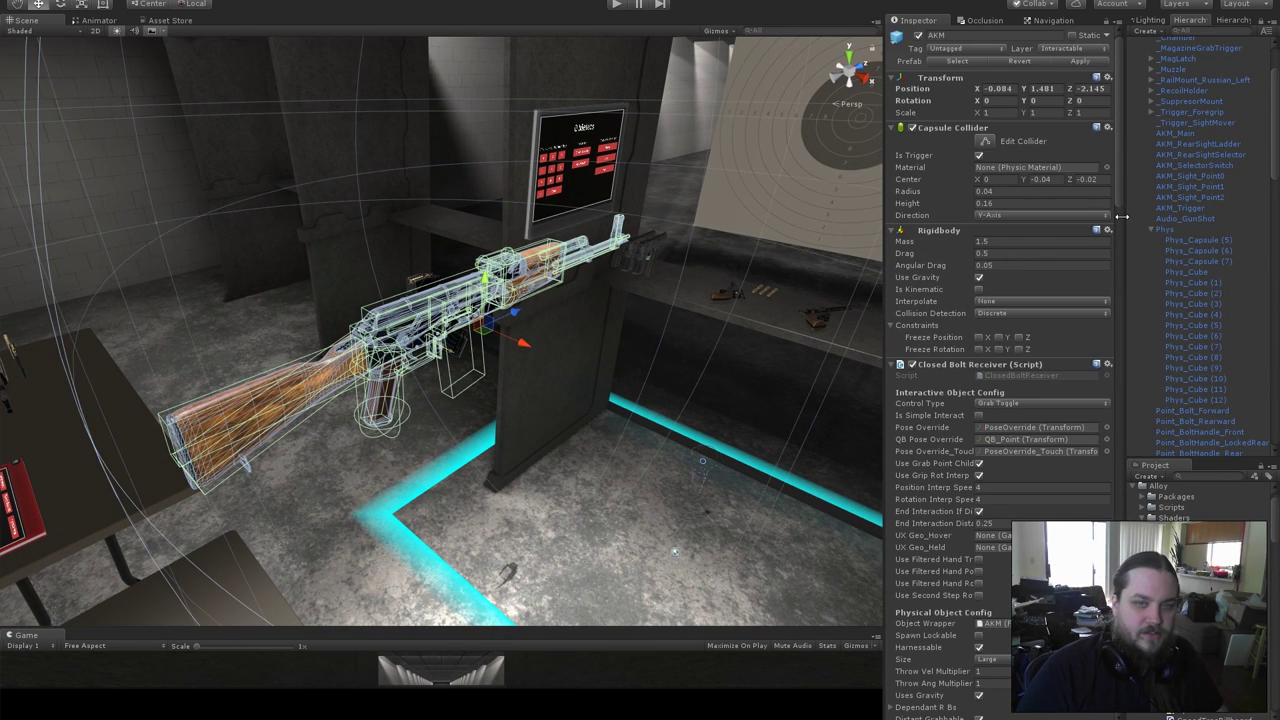
{"action": "scroll", "coordinate": [1195, 214], "scroll_direction": "up", "scroll_amount": 2}
{"action": "scroll", "coordinate": [1195, 214], "scroll_direction": "up", "scroll_amount": 2}
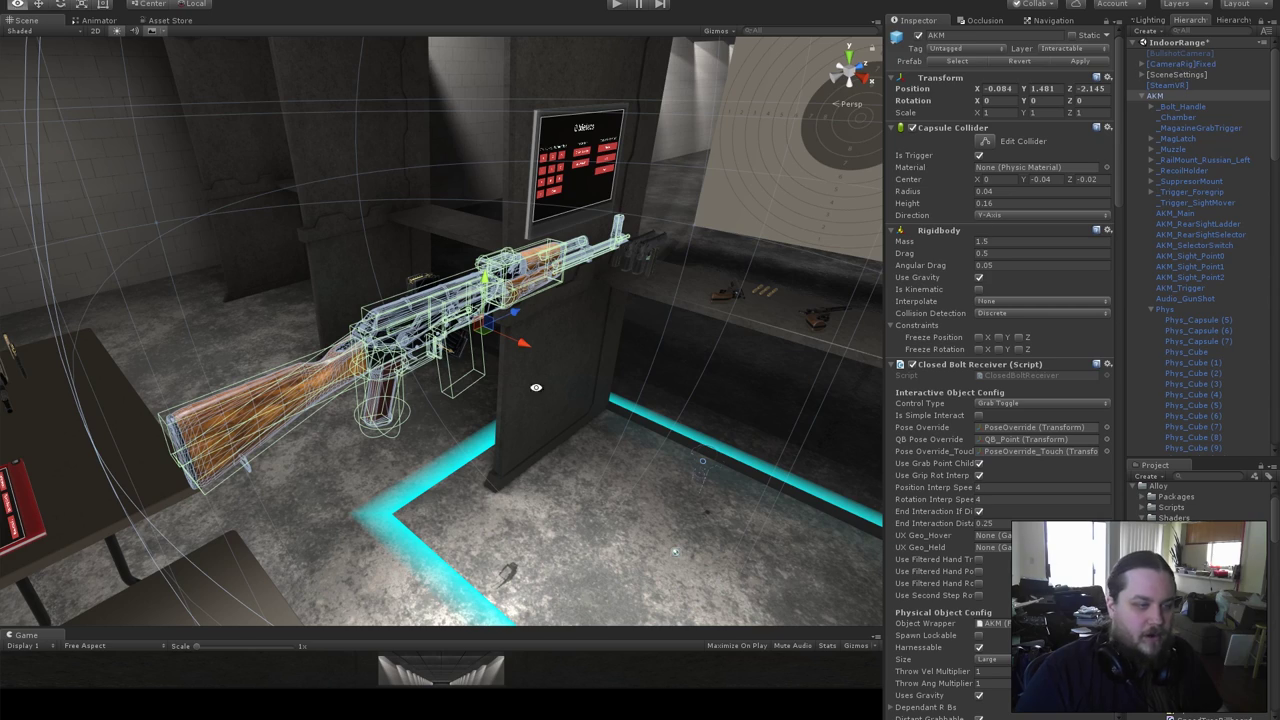
{"action": "left_click_drag", "start_coordinate": [534, 388], "coordinate": [593, 365], "text": "alt"}
{"action": "left_click_drag", "start_coordinate": [515, 326], "coordinate": [418, 319]}
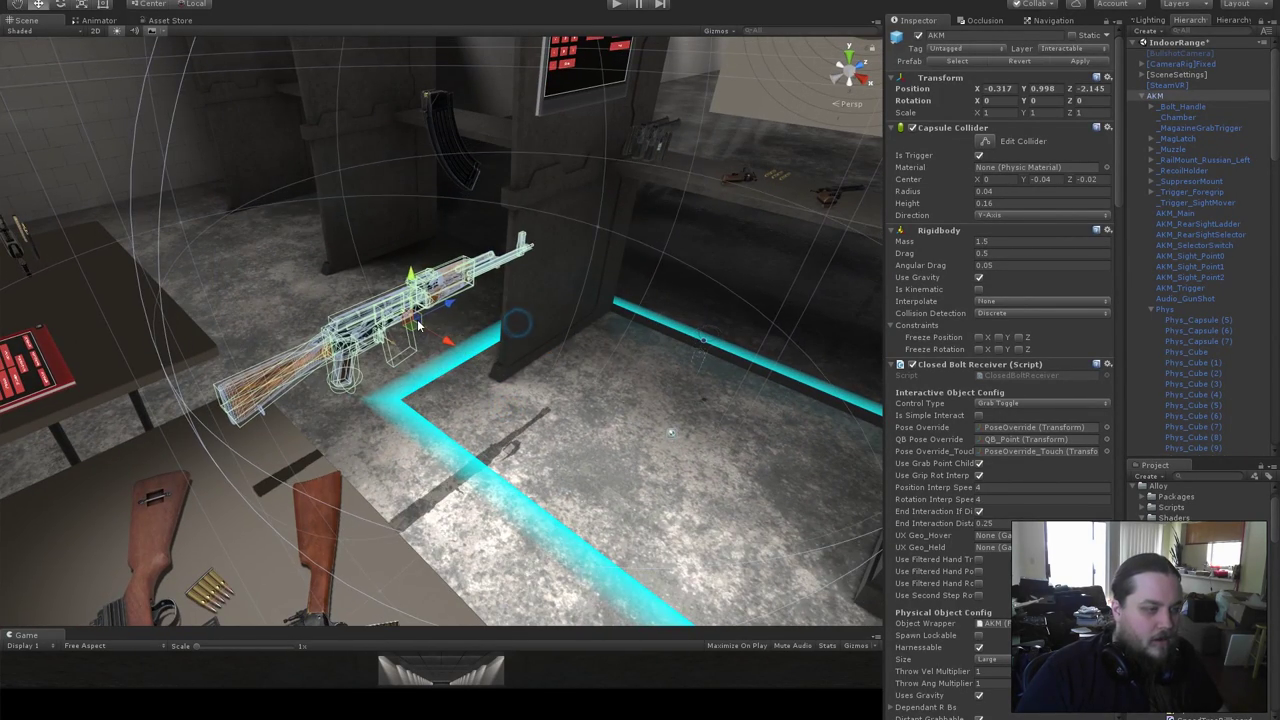
Move the AKM_Magazine down beside the rifle to about X -0.056, Y 1.138 and focus on it.
{"action": "left_click", "coordinate": [456, 151]}
{"action": "left_click_drag", "start_coordinate": [461, 151], "coordinate": [528, 322]}
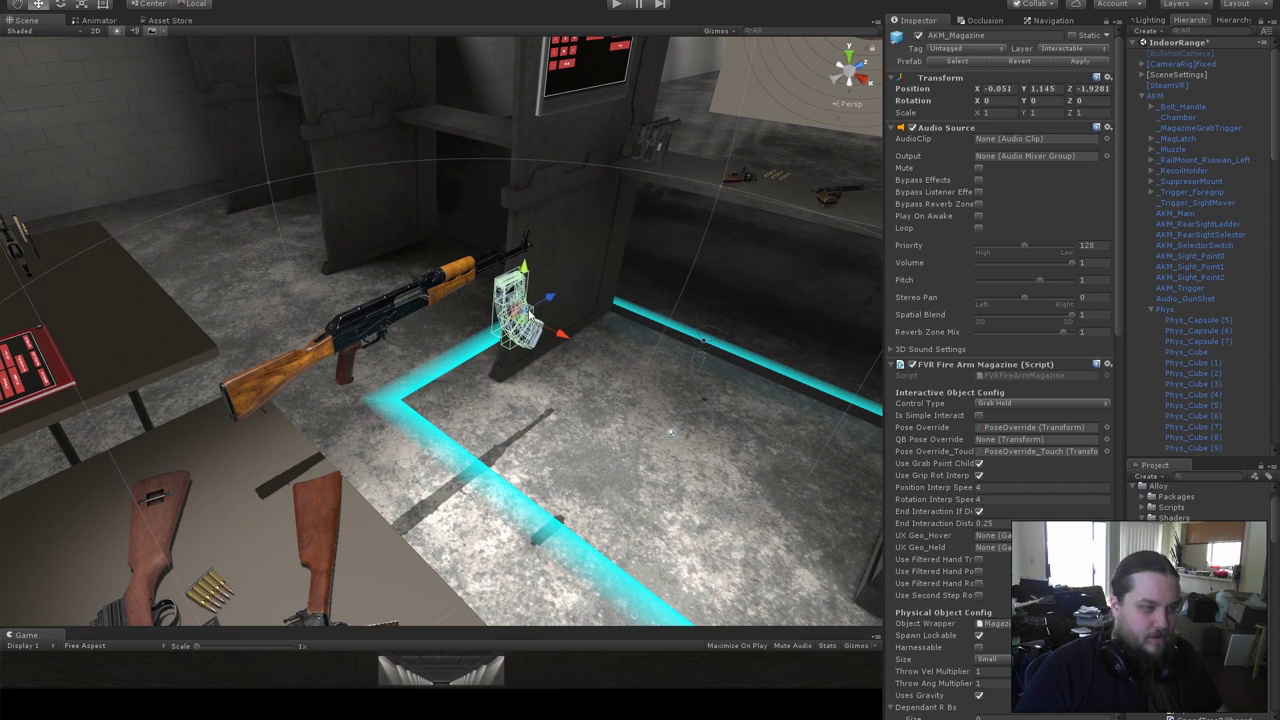
{"action": "key", "text": "f"}
{"action": "left_click_drag", "start_coordinate": [465, 381], "coordinate": [413, 318], "text": "alt"}
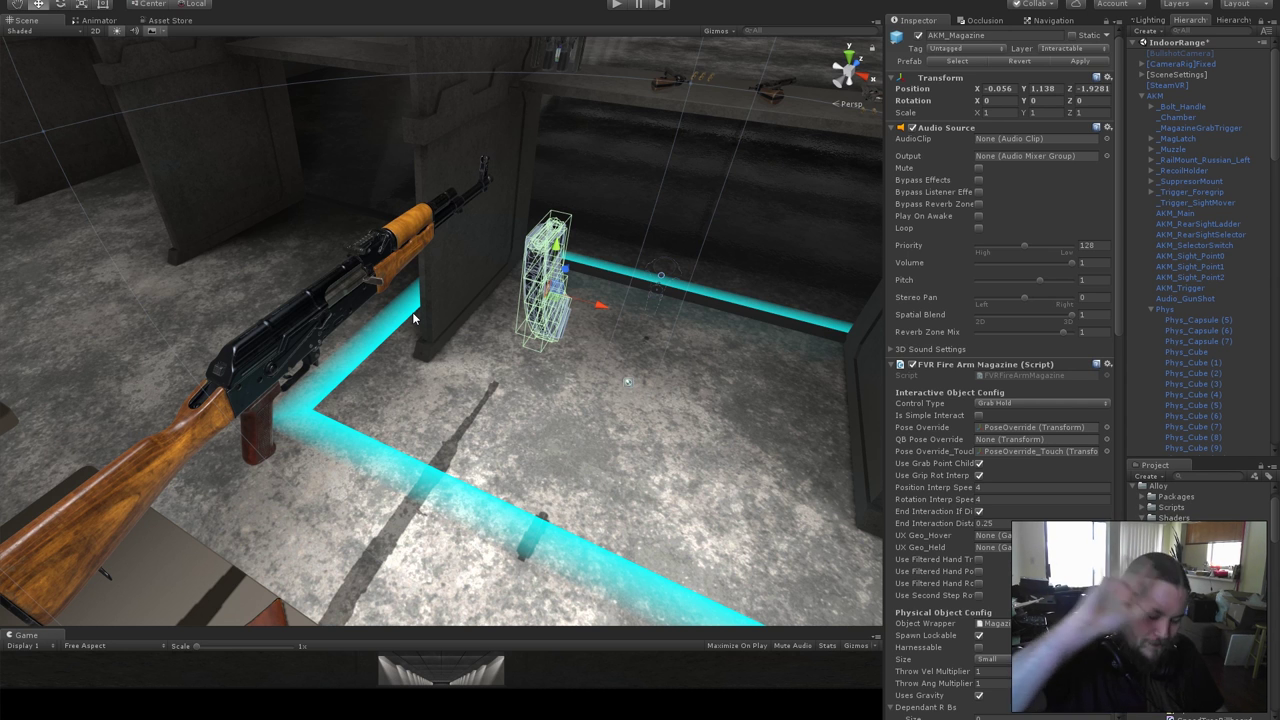
{"action": "key", "text": "alt"}
{"action": "left_click_drag", "start_coordinate": [426, 473], "coordinate": [442, 352], "text": "alt"}
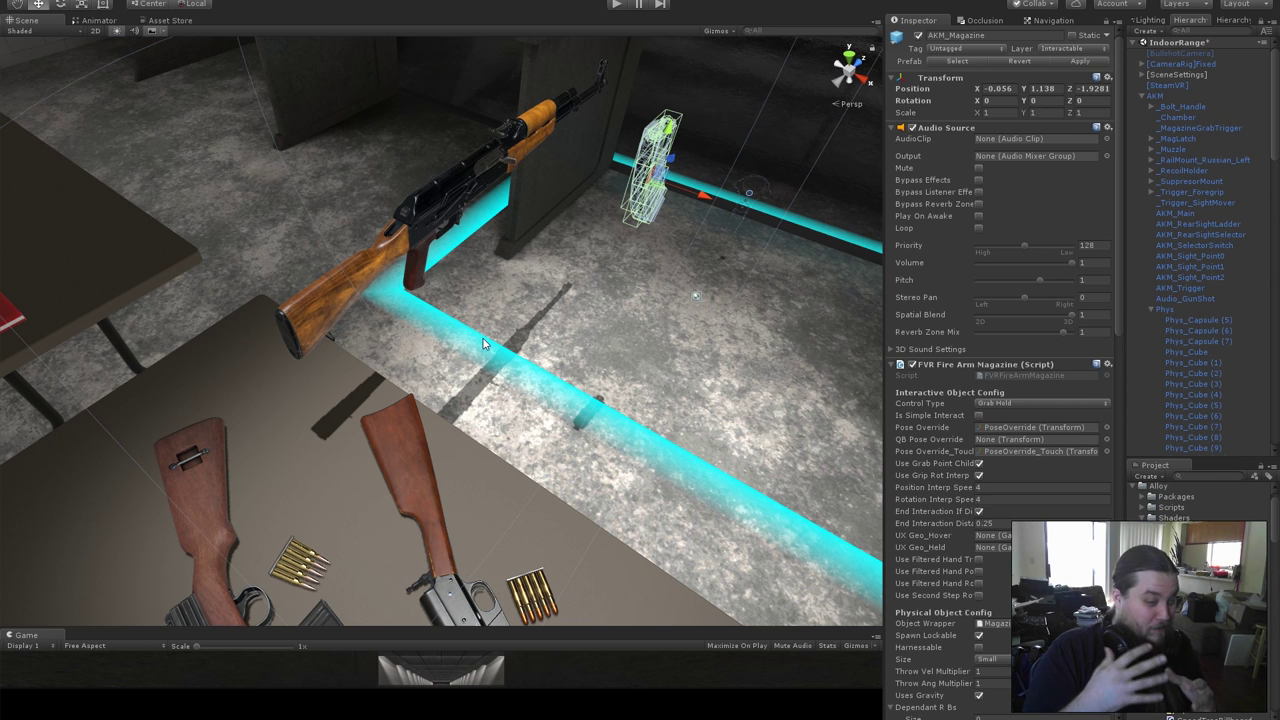
Search the project assets for 762x39 and place the Ammo_762x39mm_FMJ round in the scene near the rifle.
{"action": "left_click", "coordinate": [1136, 486]}
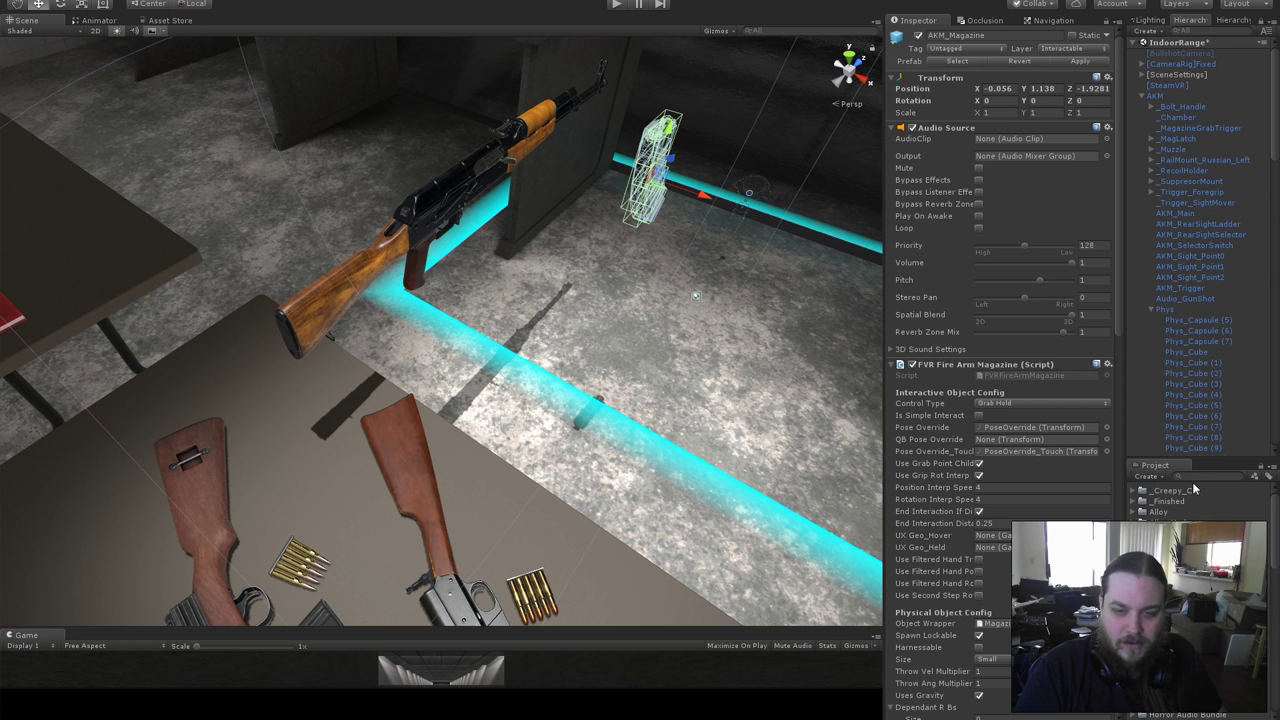
{"action": "type", "text": "76"}
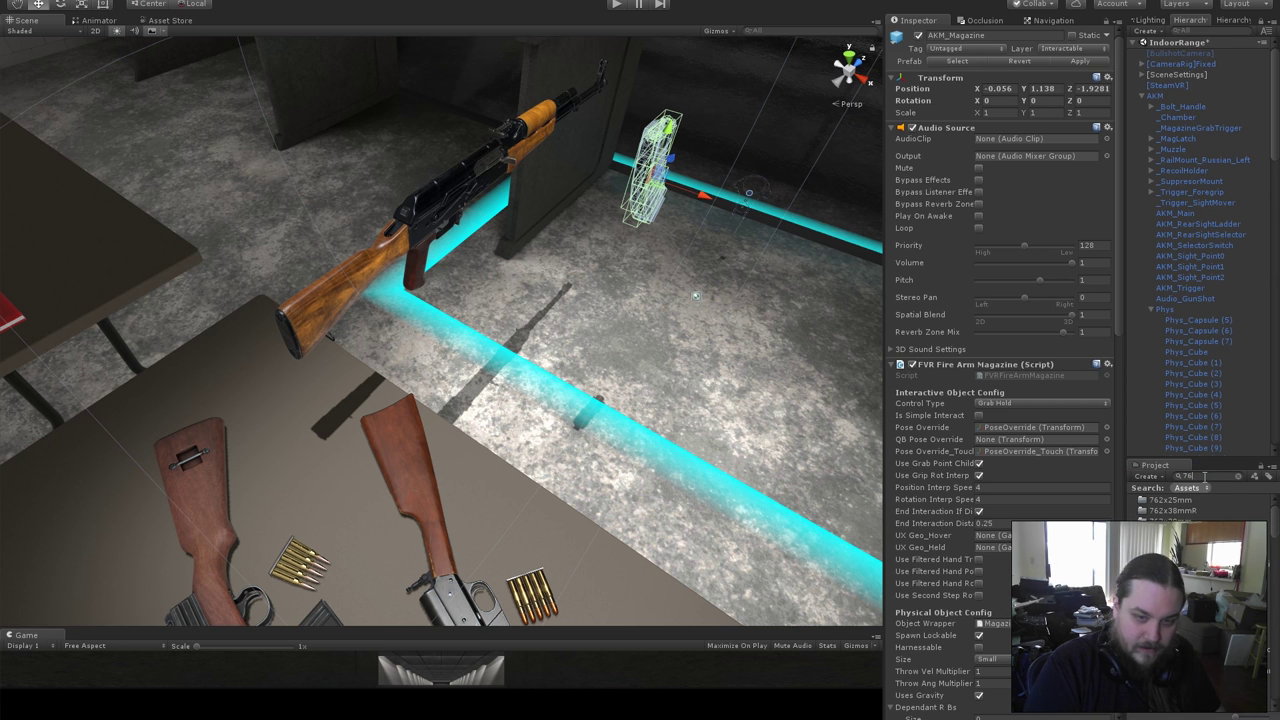
{"action": "type", "text": "2x39"}
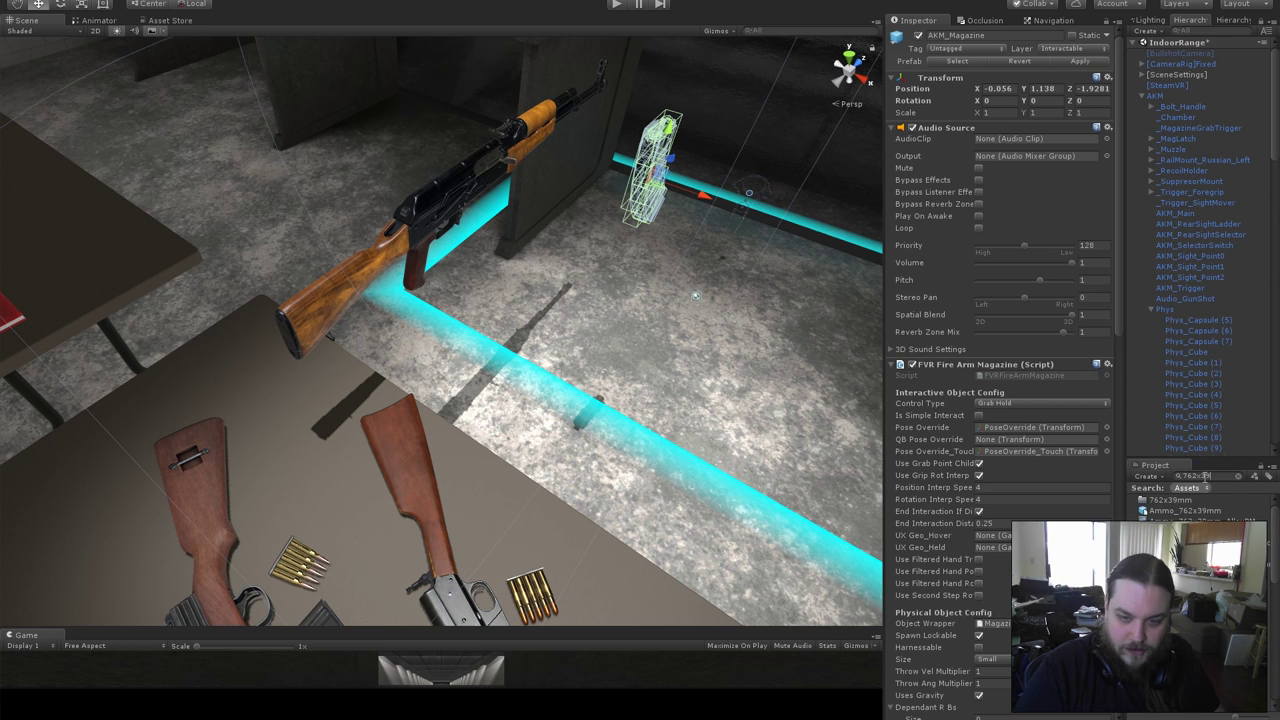
{"action": "left_click_drag", "start_coordinate": [1185, 548], "coordinate": [504, 492]}
{"action": "left_click_drag", "start_coordinate": [506, 570], "coordinate": [503, 212], "text": "alt"}
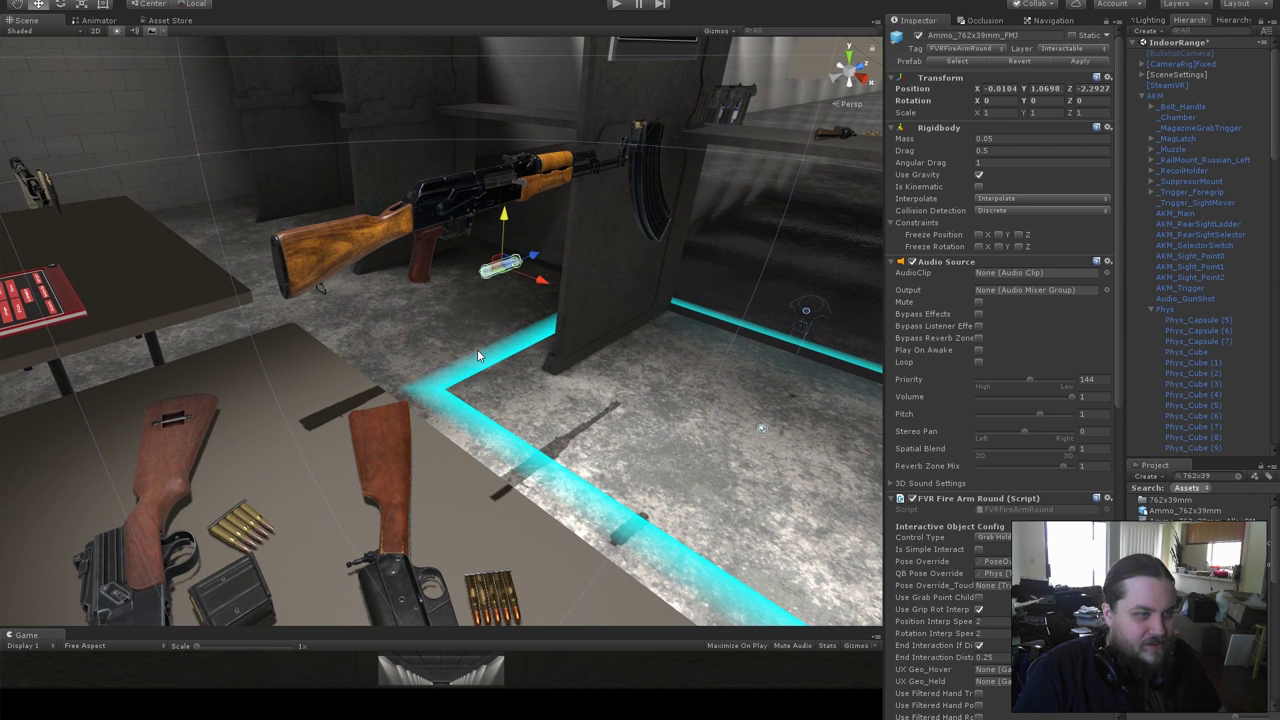
Move the 7.62x39 round next to the rifle's grip, to about X -0.102, Y 1.063, Z -2.155, and focus on it.
{"action": "key", "text": "f"}
{"action": "left_click_drag", "start_coordinate": [481, 349], "coordinate": [583, 409], "text": "alt"}
{"action": "scroll", "coordinate": [520, 400], "scroll_direction": "down", "scroll_amount": 3}
{"action": "middle_click_drag", "start_coordinate": [430, 385], "coordinate": [453, 420]}
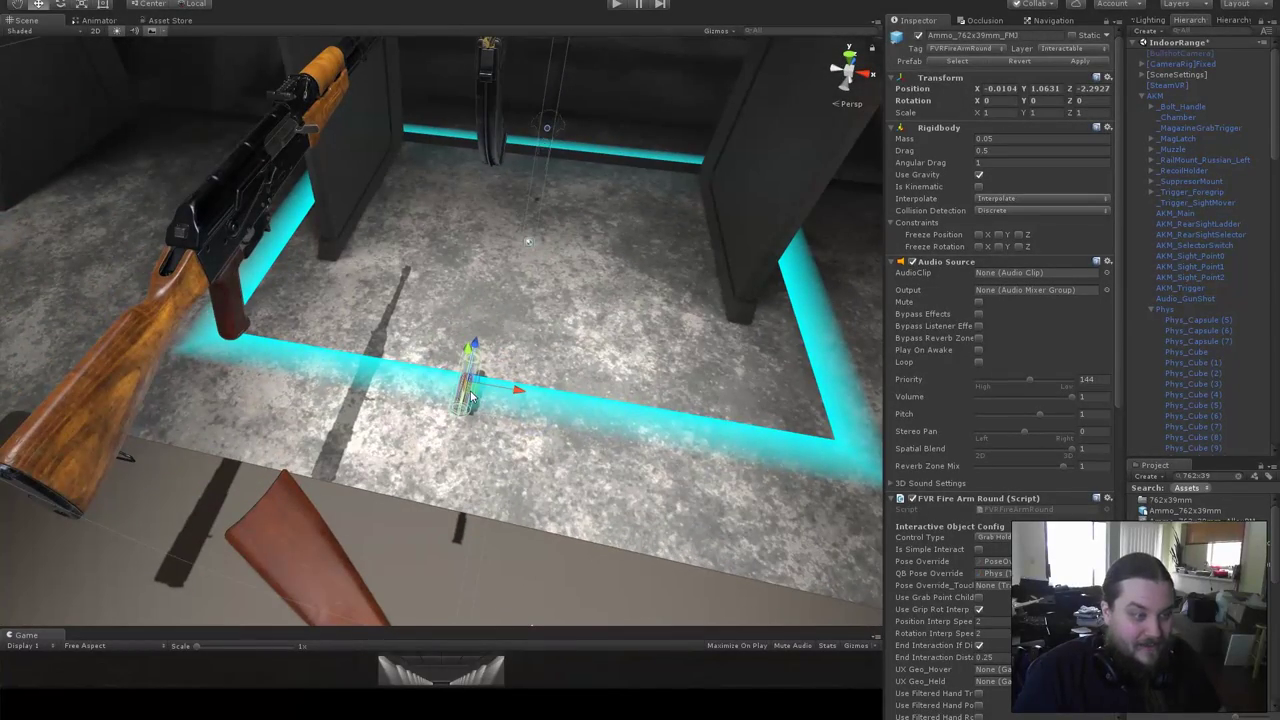
{"action": "left_click_drag", "start_coordinate": [470, 388], "coordinate": [404, 244]}
{"action": "key", "text": "f"}
{"action": "left_click_drag", "start_coordinate": [580, 451], "coordinate": [661, 435], "text": "alt"}
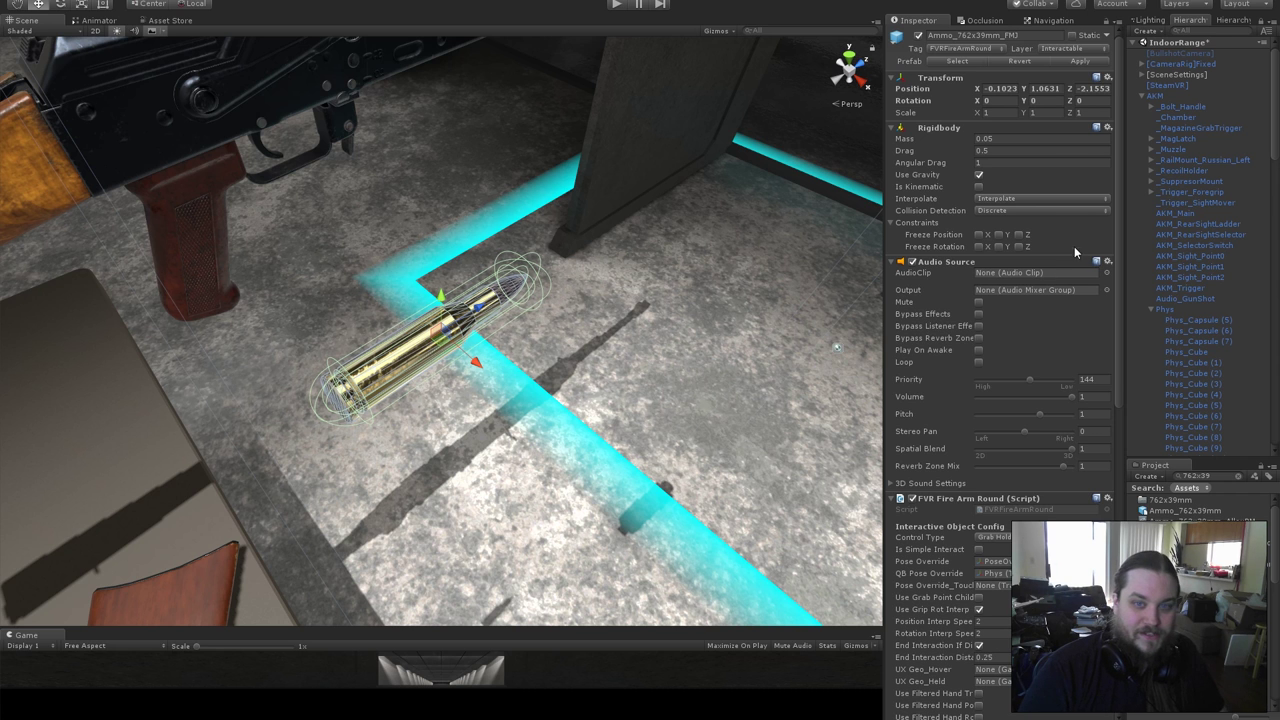
Expand the Ammo_762x39mm_FMJ round's child objects in the hierarchy and widen the component view.
{"action": "scroll", "coordinate": [1200, 114], "scroll_direction": "down", "scroll_amount": 18}
{"action": "left_click", "coordinate": [1150, 172]}
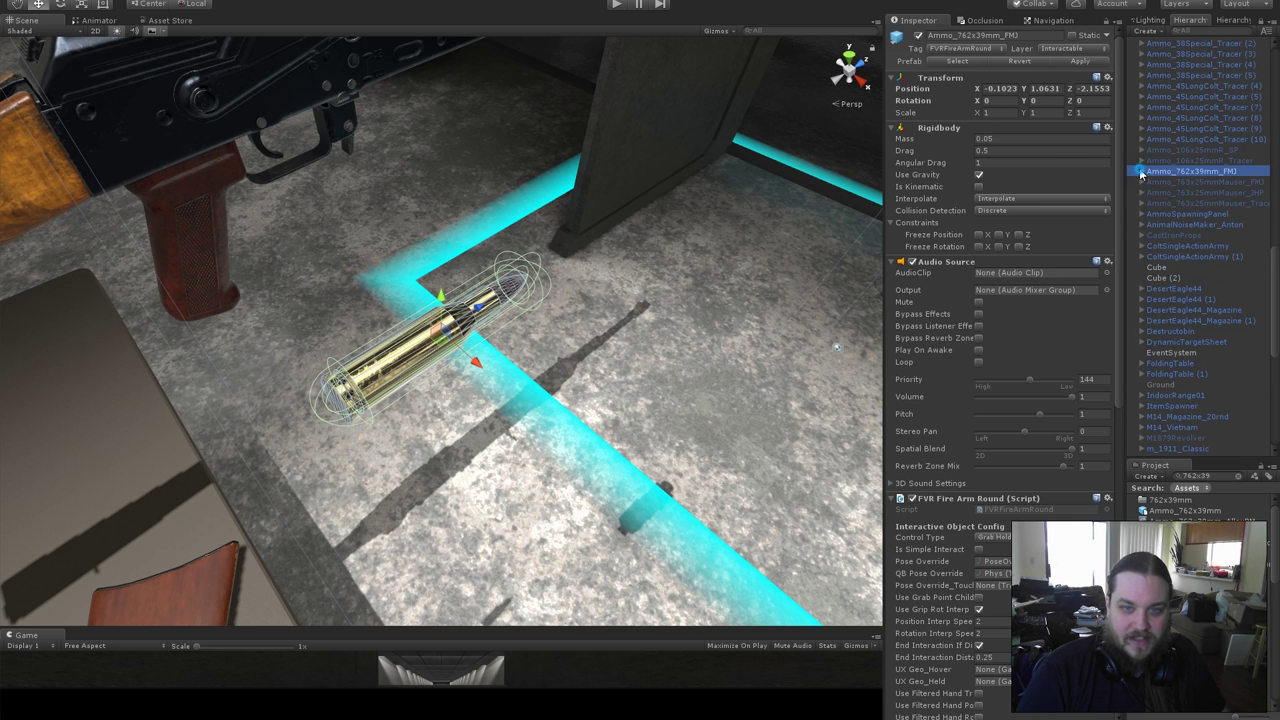
{"action": "left_click", "coordinate": [1141, 171]}
{"action": "scroll", "coordinate": [920, 265], "scroll_direction": "down", "scroll_amount": 3}
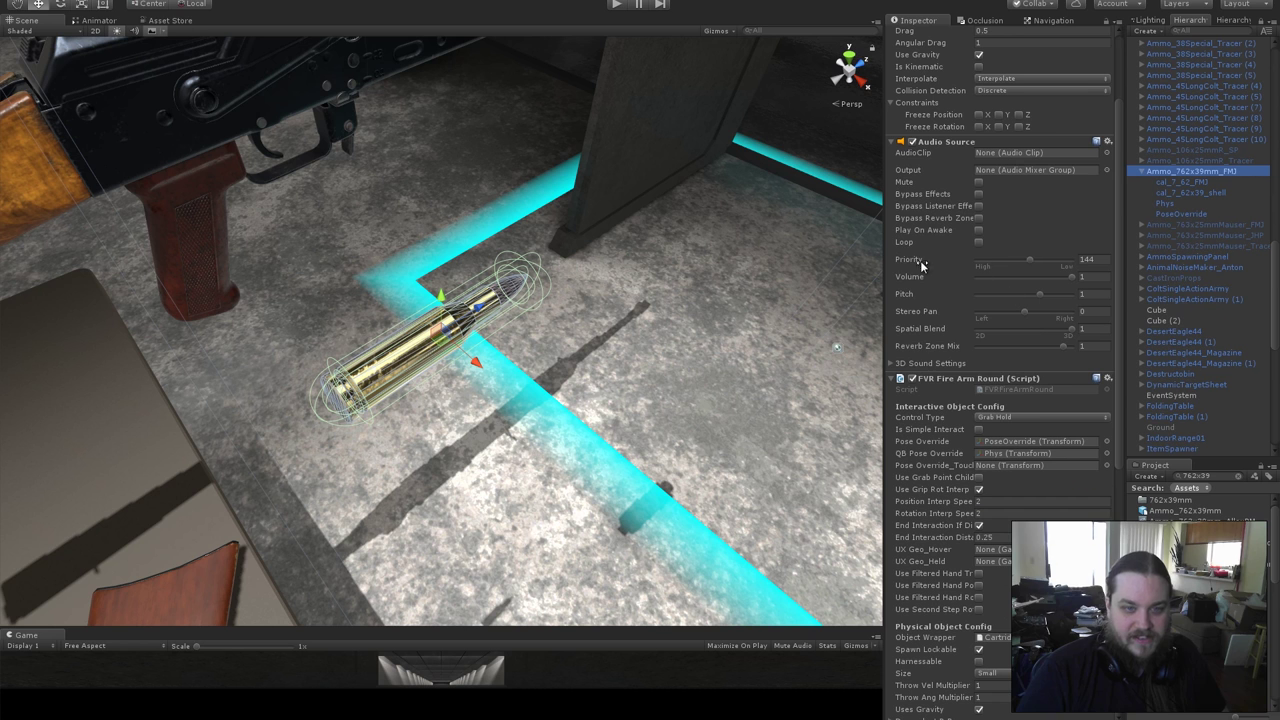
{"action": "left_click_drag", "start_coordinate": [884, 244], "coordinate": [850, 258]}
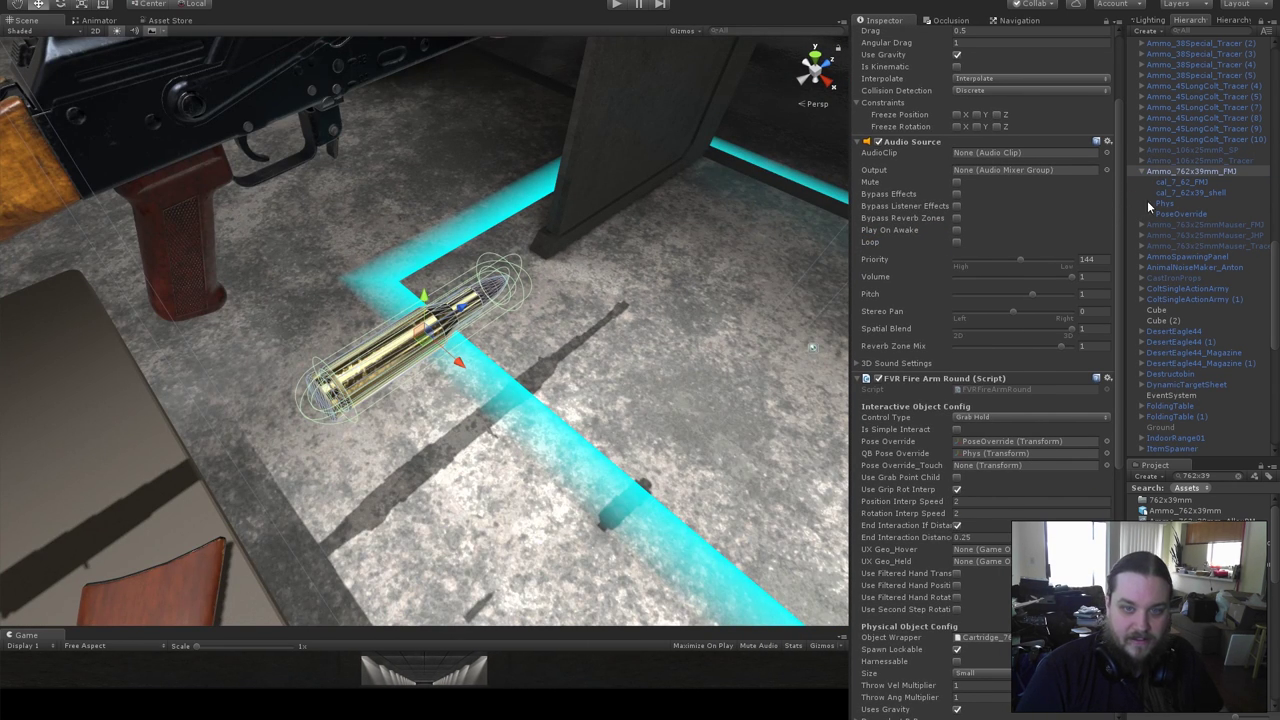
Deactivate the round's Phys child, then reselect the round and examine its trigger collider from the side.
{"action": "left_click", "coordinate": [1152, 204]}
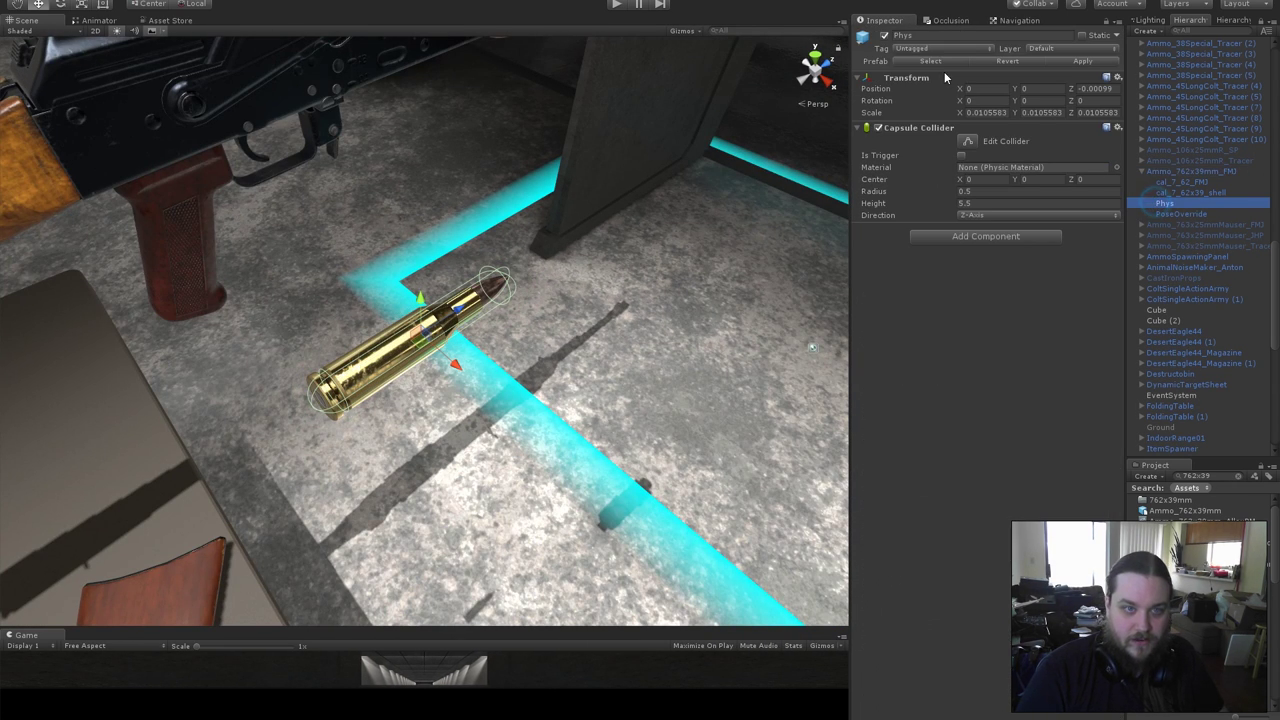
{"action": "left_click", "coordinate": [1175, 172]}
{"action": "left_click_drag", "start_coordinate": [351, 330], "coordinate": [374, 270], "text": "alt"}
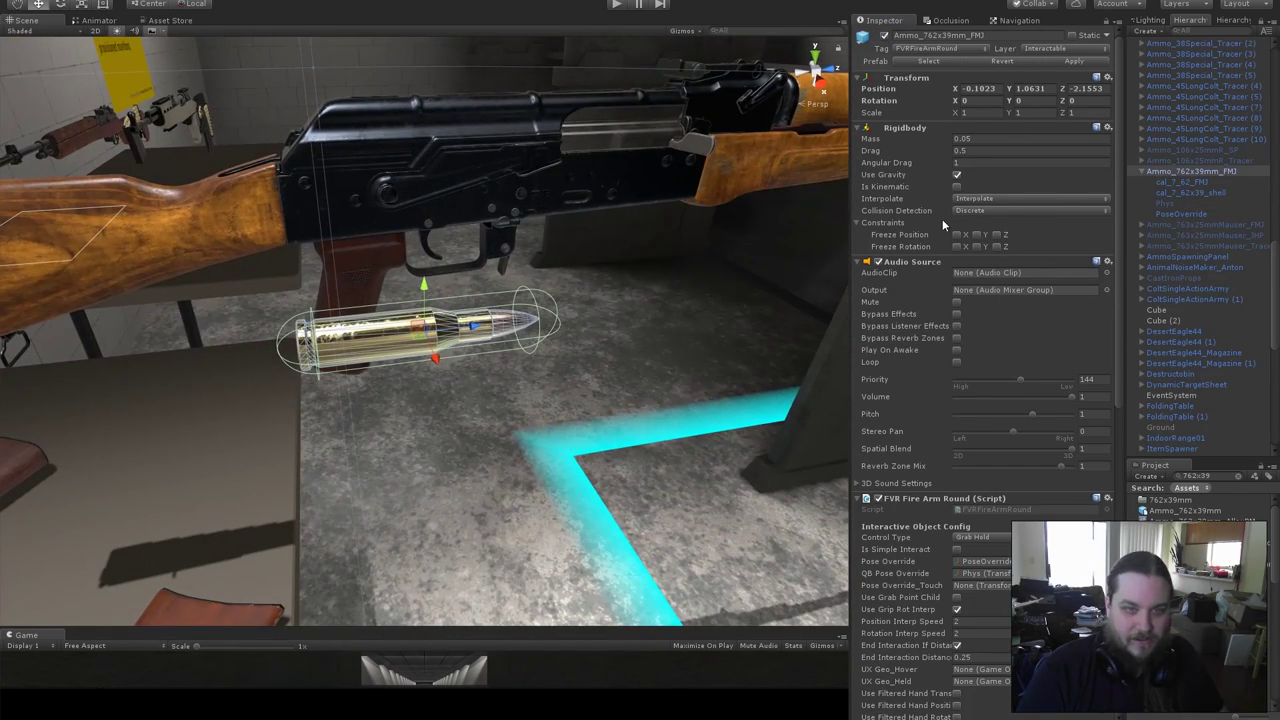
{"action": "left_click_drag", "start_coordinate": [571, 389], "coordinate": [700, 325], "text": "alt"}
Collapse the round's Audio Source and review the FVR Fire Arm Round script's settings, keeping Size at Small.
{"action": "left_click", "coordinate": [923, 260]}
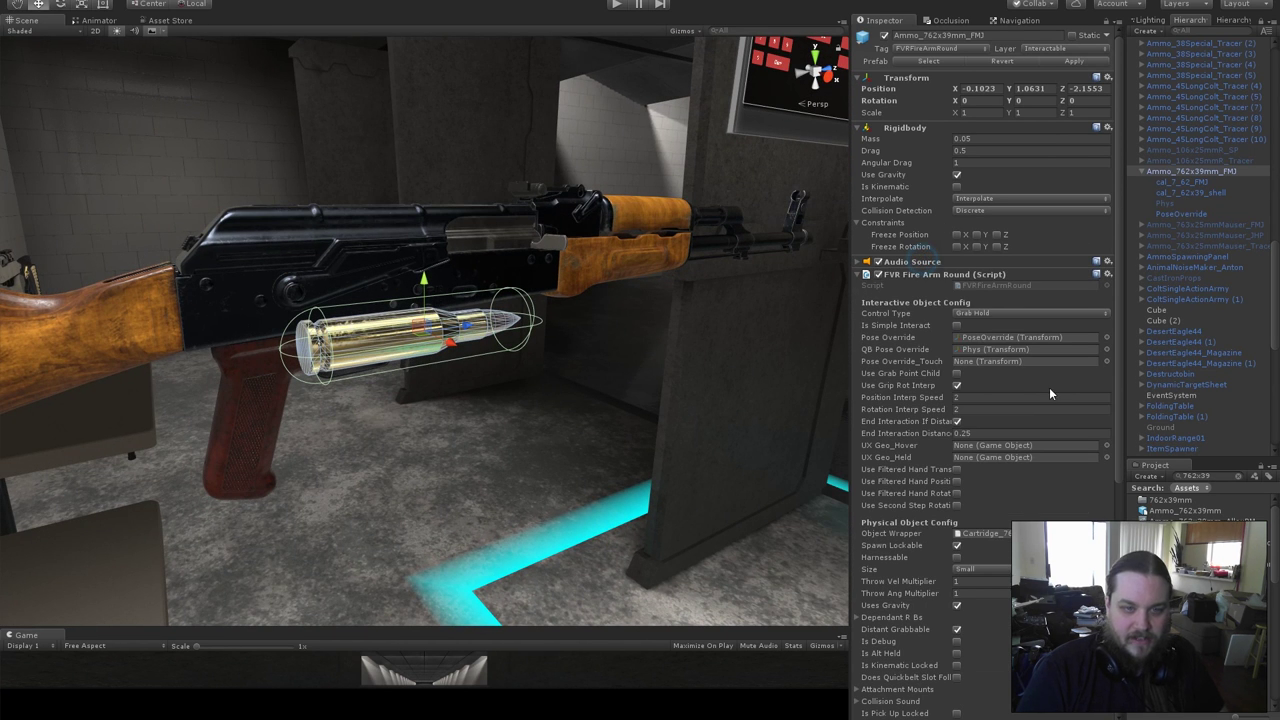
{"action": "scroll", "coordinate": [978, 364], "scroll_direction": "down", "scroll_amount": 9}
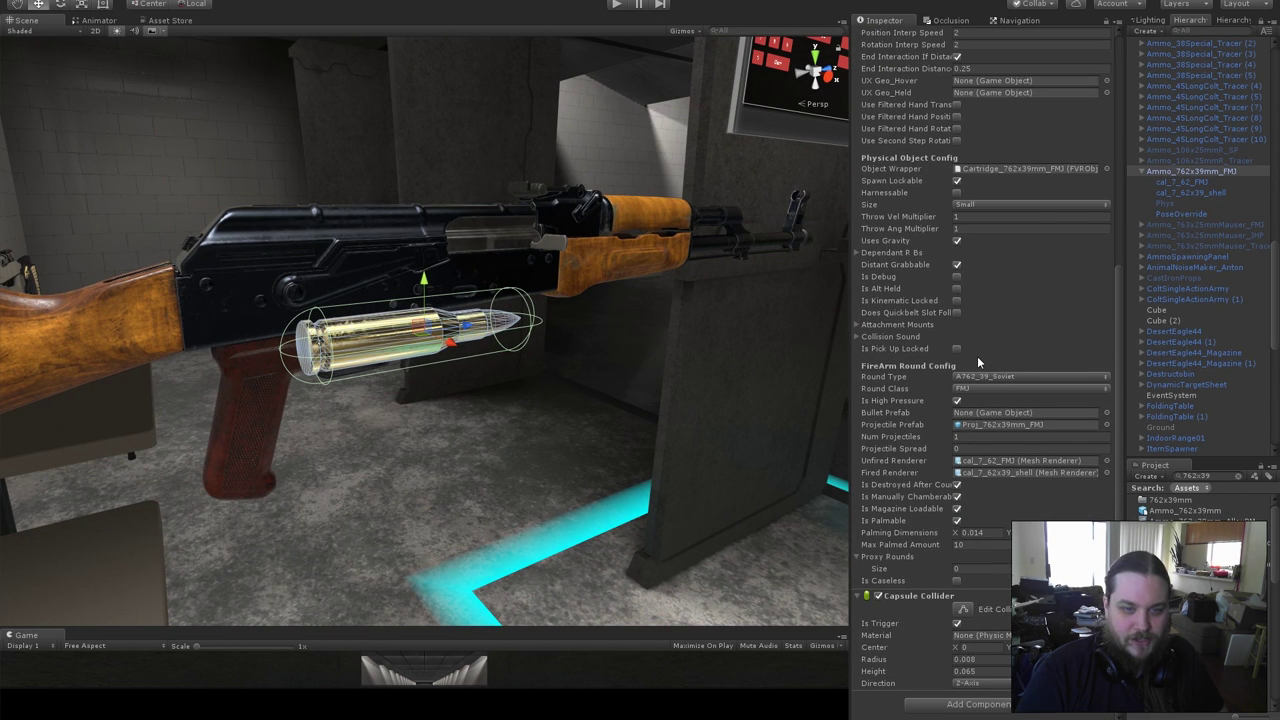
{"action": "scroll", "coordinate": [977, 356], "scroll_direction": "up", "scroll_amount": 3}
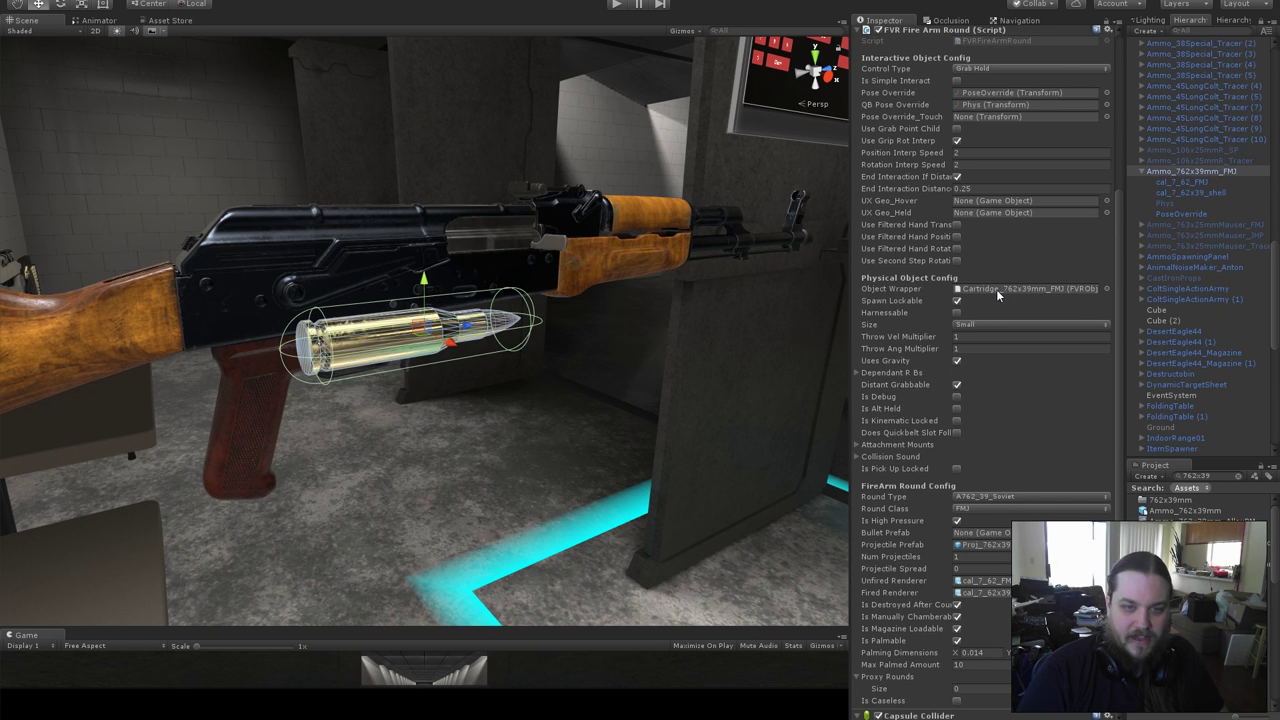
{"action": "left_click_drag", "start_coordinate": [657, 339], "coordinate": [721, 352], "text": "alt"}
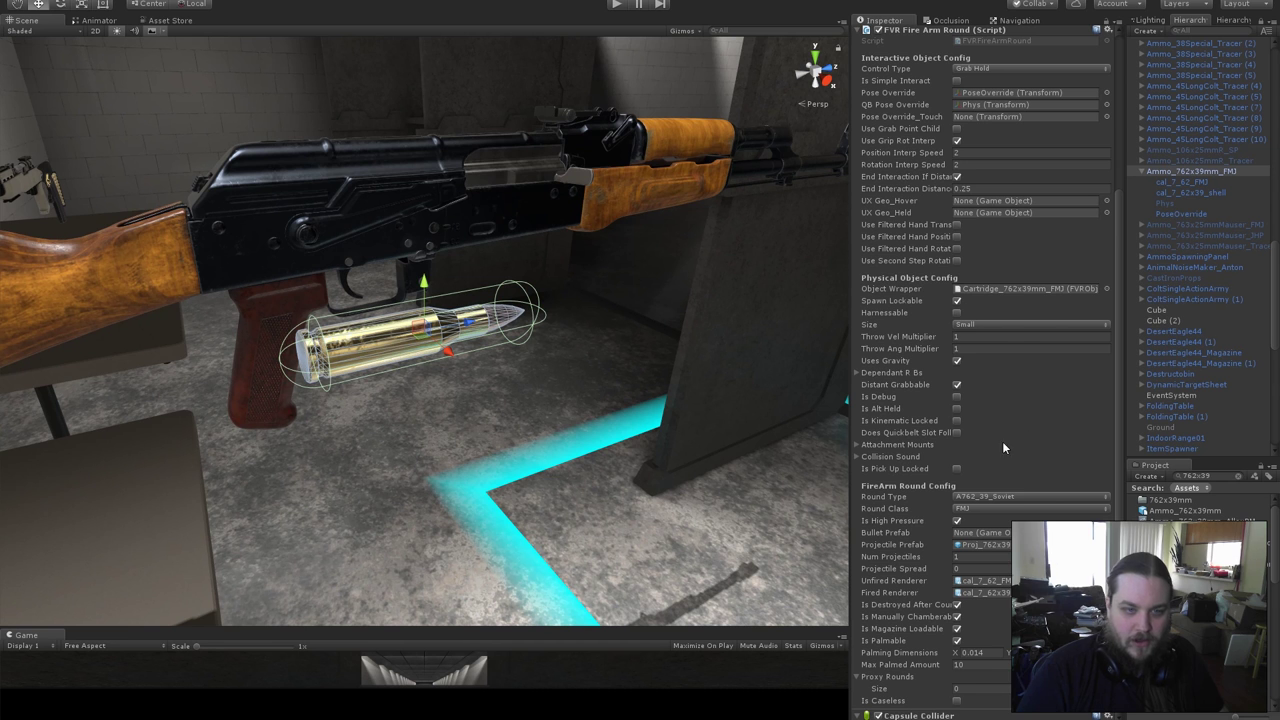
{"action": "left_click", "coordinate": [1004, 322]}
{"action": "left_click", "coordinate": [1002, 340]}
{"action": "scroll", "coordinate": [1040, 440], "scroll_direction": "down", "scroll_amount": 3}
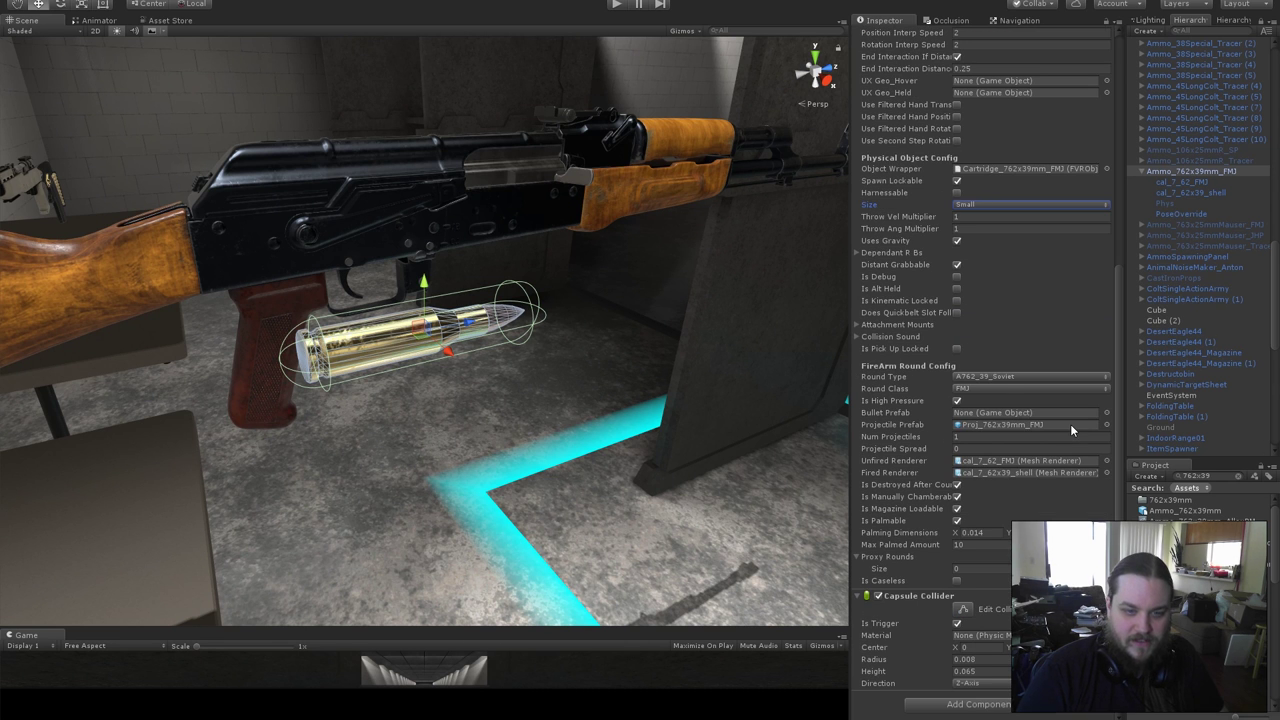
Review the round type and class options, keeping A762_39_Soviet and FMJ, and locate the unfired and fired renderer objects.
{"action": "left_click", "coordinate": [1010, 377]}
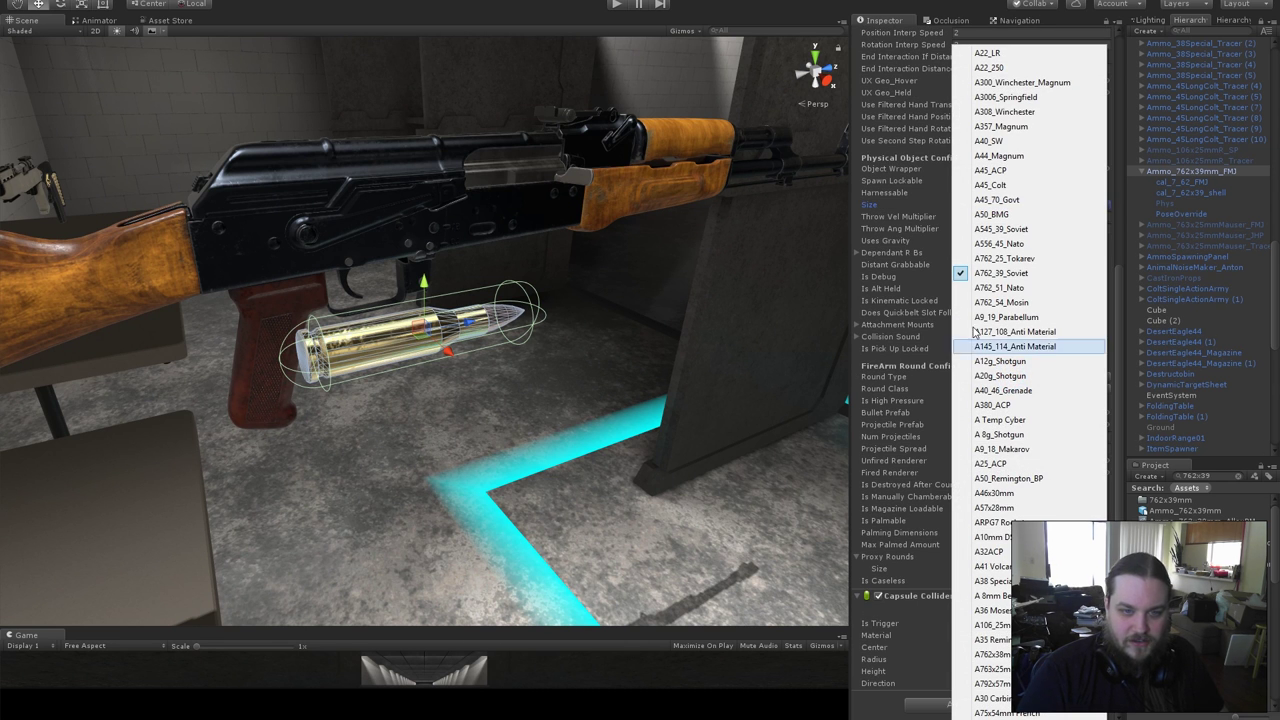
{"action": "left_click", "coordinate": [1020, 274]}
{"action": "left_click", "coordinate": [1034, 390]}
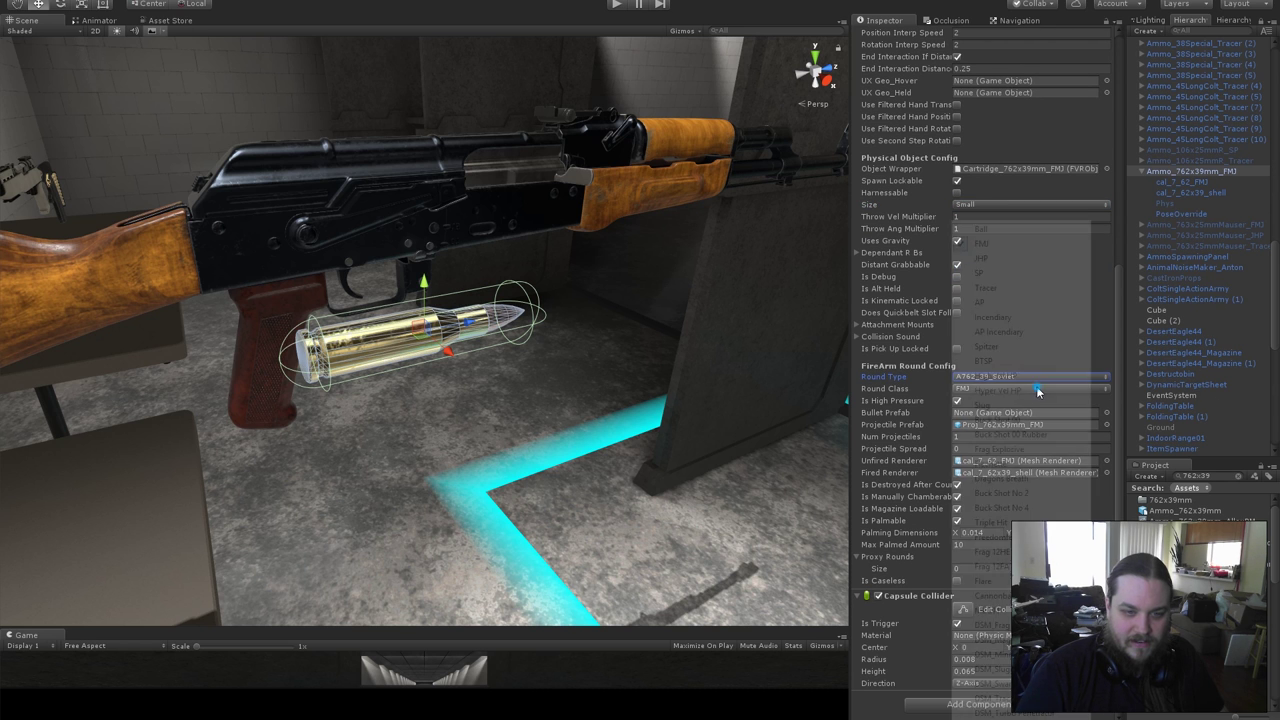
{"action": "left_click", "coordinate": [998, 243]}
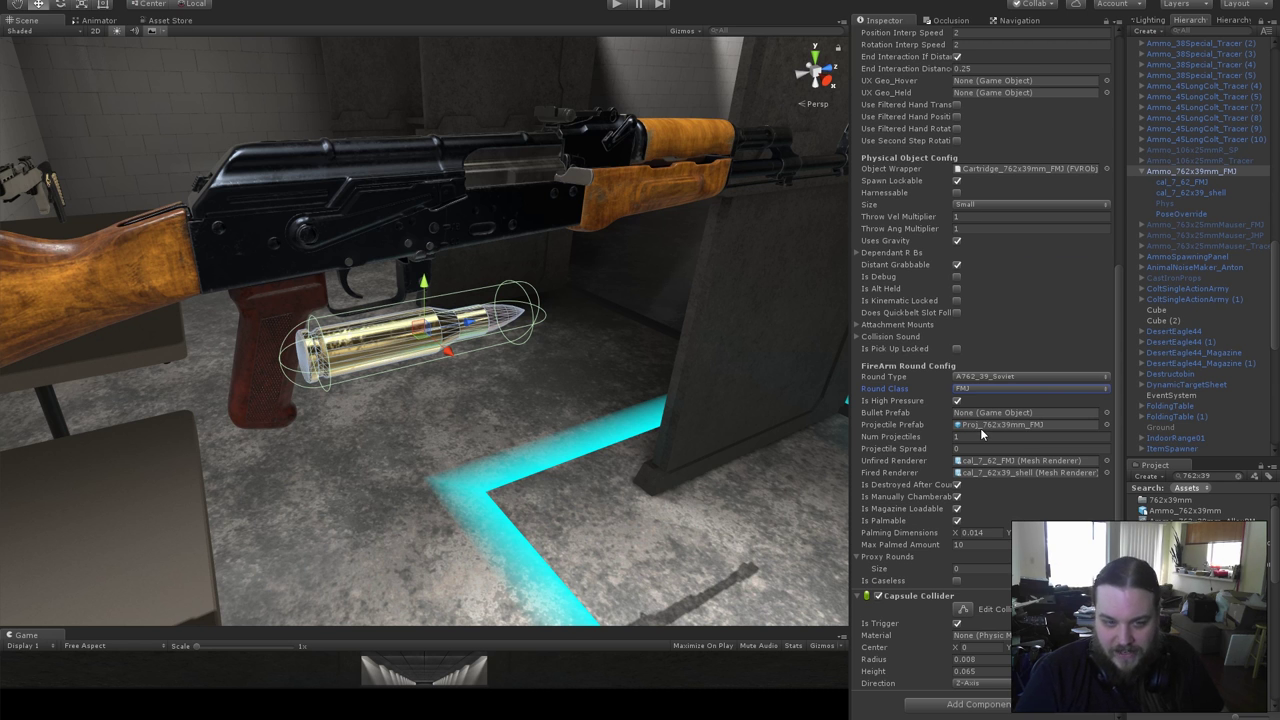
{"action": "left_click", "coordinate": [1000, 460]}
{"action": "left_click", "coordinate": [1000, 472]}
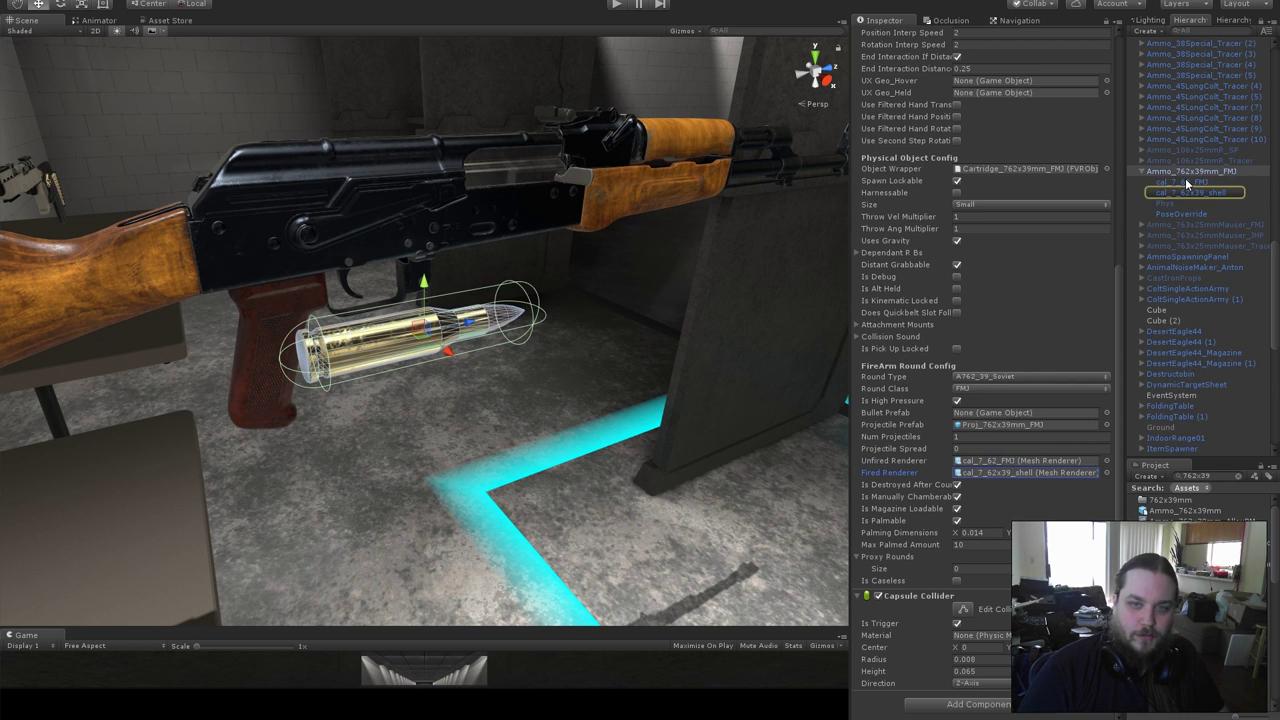
Hide the cal_7_62_FMJ mesh to examine the spent shell, then show the mesh again.
{"action": "left_click", "coordinate": [1187, 182]}
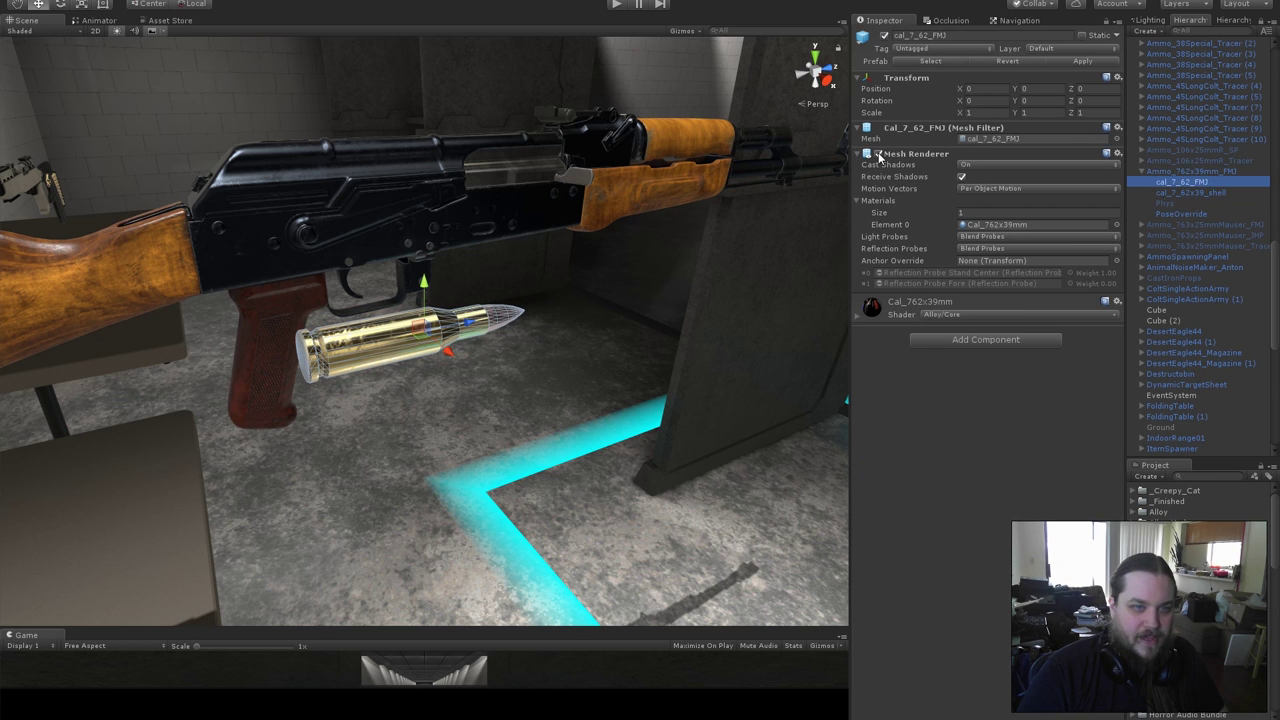
{"action": "left_click", "coordinate": [878, 154]}
{"action": "left_click_drag", "start_coordinate": [640, 318], "coordinate": [266, 277], "text": "alt"}
{"action": "right_click_drag", "start_coordinate": [266, 277], "coordinate": [752, 322], "text": "alt"}
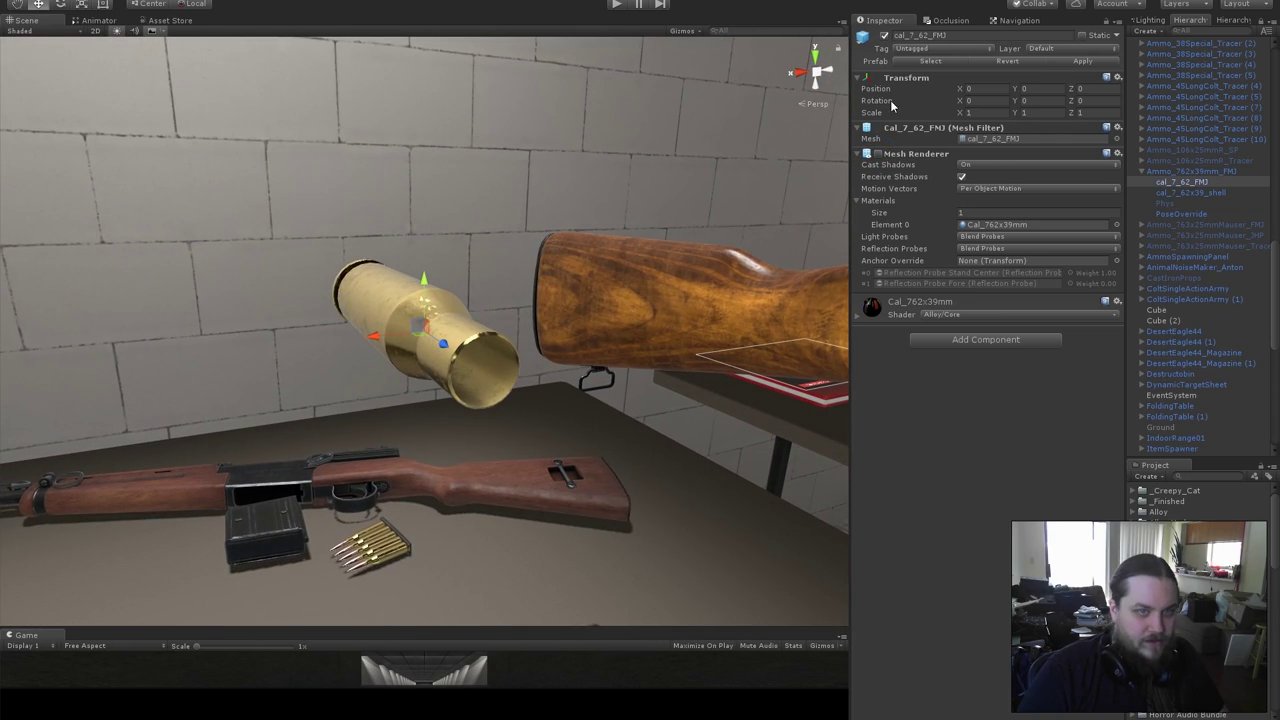
{"action": "left_click", "coordinate": [877, 154]}
{"action": "right_click_drag", "start_coordinate": [620, 310], "coordinate": [484, 368]}
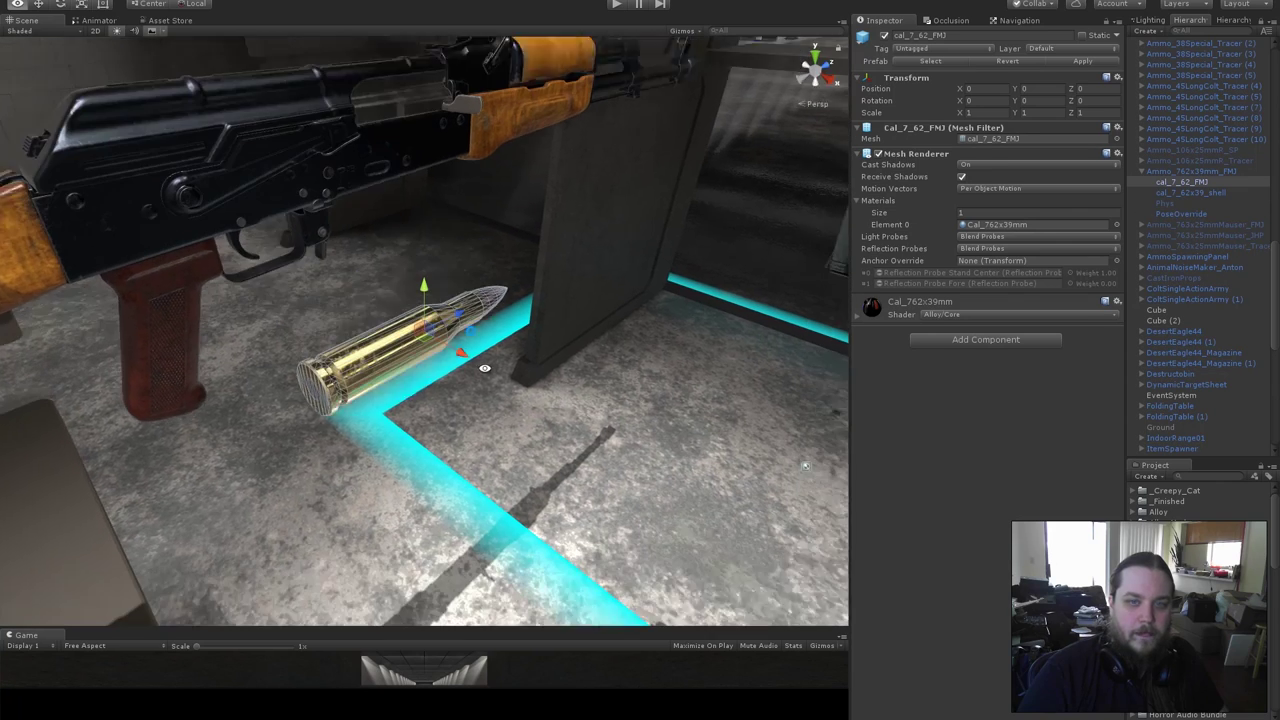
{"action": "left_click_drag", "start_coordinate": [484, 368], "coordinate": [478, 366], "text": "alt"}
Check the round's PoseOverride child and reactivate its Phys collider object.
{"action": "left_click", "coordinate": [1175, 214]}
{"action": "left_click_drag", "start_coordinate": [560, 520], "coordinate": [600, 570], "text": "alt"}
{"action": "left_click", "coordinate": [1175, 205]}
{"action": "left_click", "coordinate": [885, 36]}
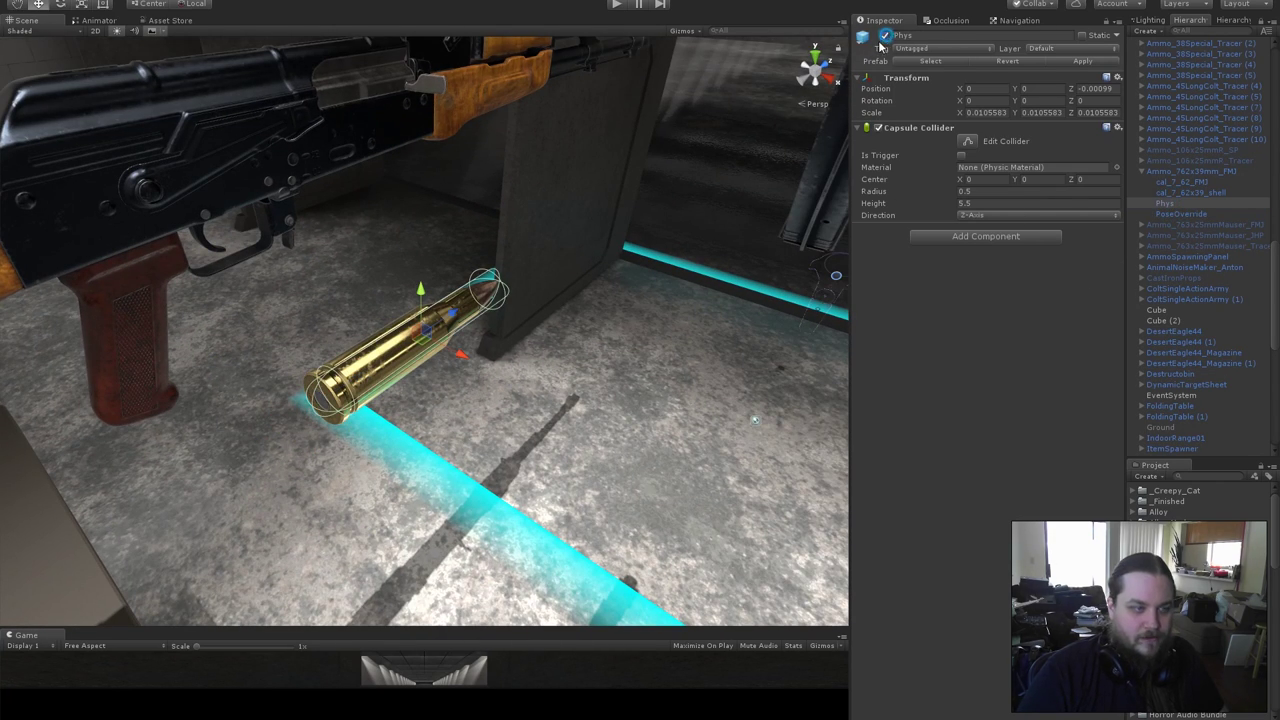
Inspect the round's Phys capsule collider up close, then select the Ammo_762x39mm_FMJ root object and view it beside the rifle.
{"action": "key", "text": "f"}
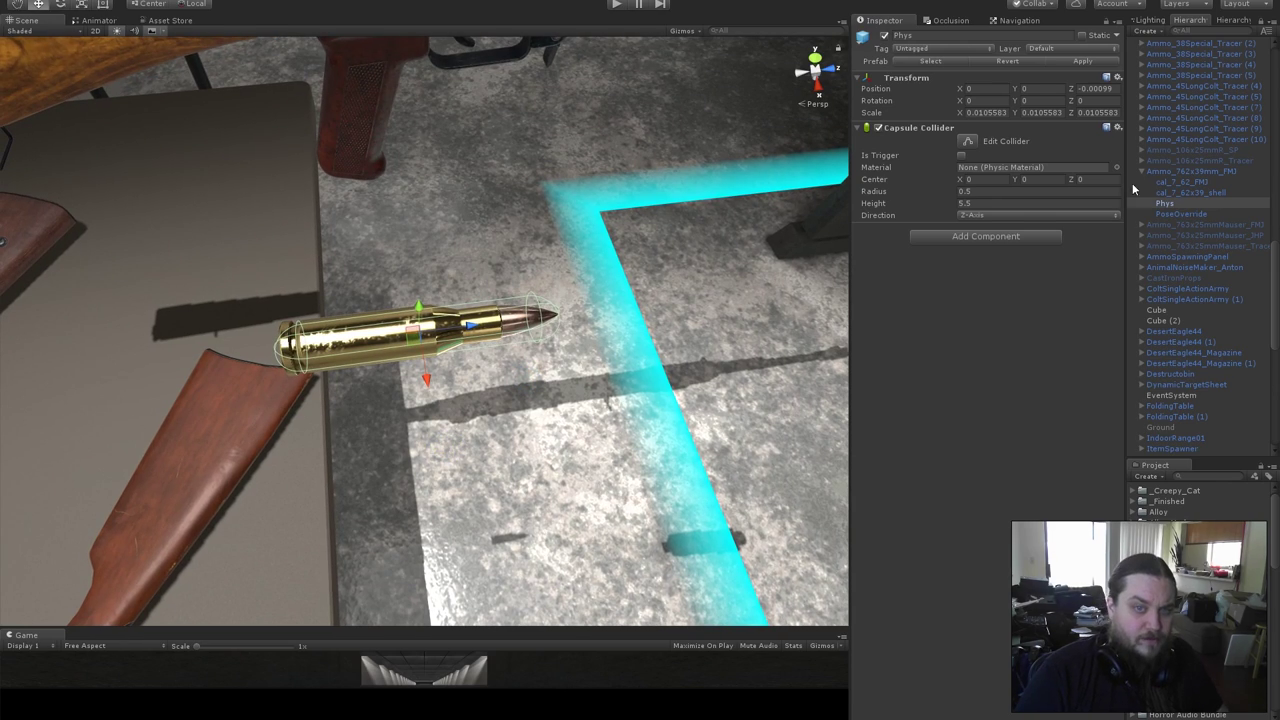
{"action": "left_click", "coordinate": [1172, 171]}
{"action": "left_click_drag", "start_coordinate": [420, 330], "coordinate": [571, 337], "text": "alt"}
{"action": "right_click_drag", "start_coordinate": [571, 337], "coordinate": [440, 400], "text": "alt"}
{"action": "left_click_drag", "start_coordinate": [440, 400], "coordinate": [405, 334], "text": "alt"}
{"action": "right_click_drag", "start_coordinate": [405, 334], "coordinate": [606, 309], "text": "alt"}
{"action": "left_click_drag", "start_coordinate": [606, 309], "coordinate": [443, 321], "text": "alt"}
Move AKM_Magazine down next to the loose round, to about Y 1.05 and Z -2.06.
{"action": "left_click", "coordinate": [731, 271]}
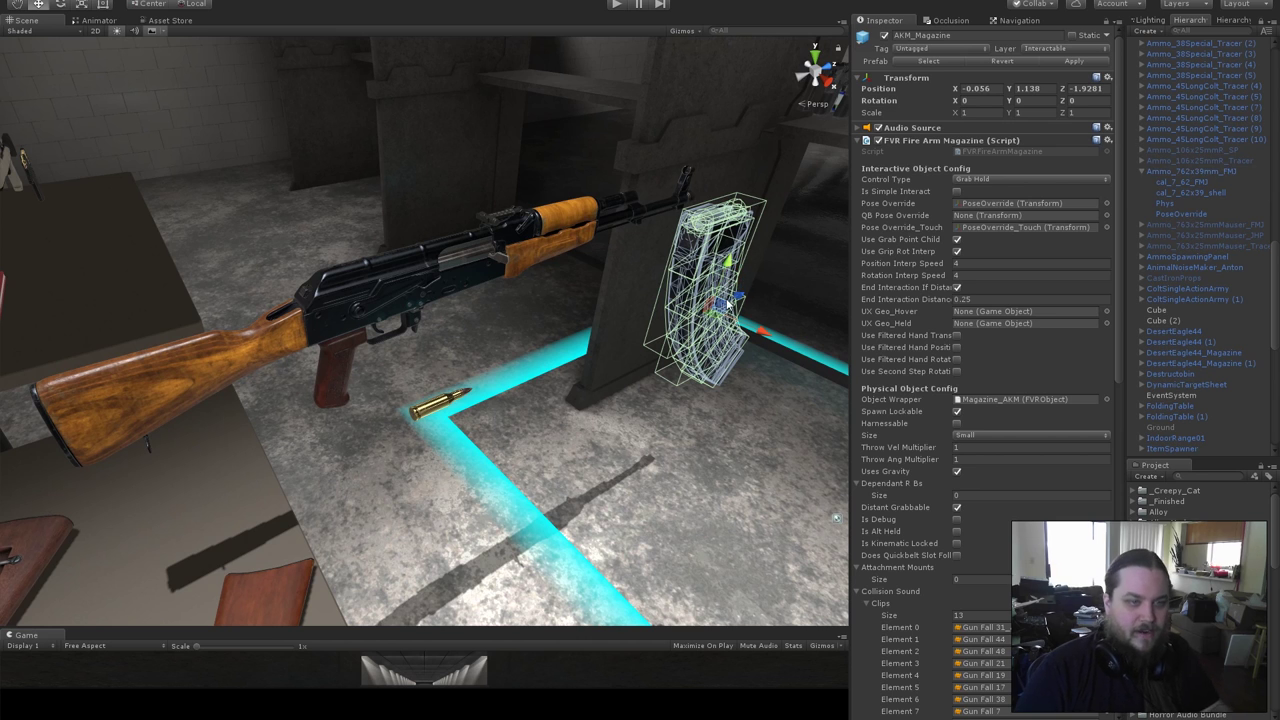
{"action": "left_click_drag", "start_coordinate": [708, 301], "coordinate": [582, 423]}
{"action": "left_click_drag", "start_coordinate": [488, 420], "coordinate": [519, 419], "text": "alt"}
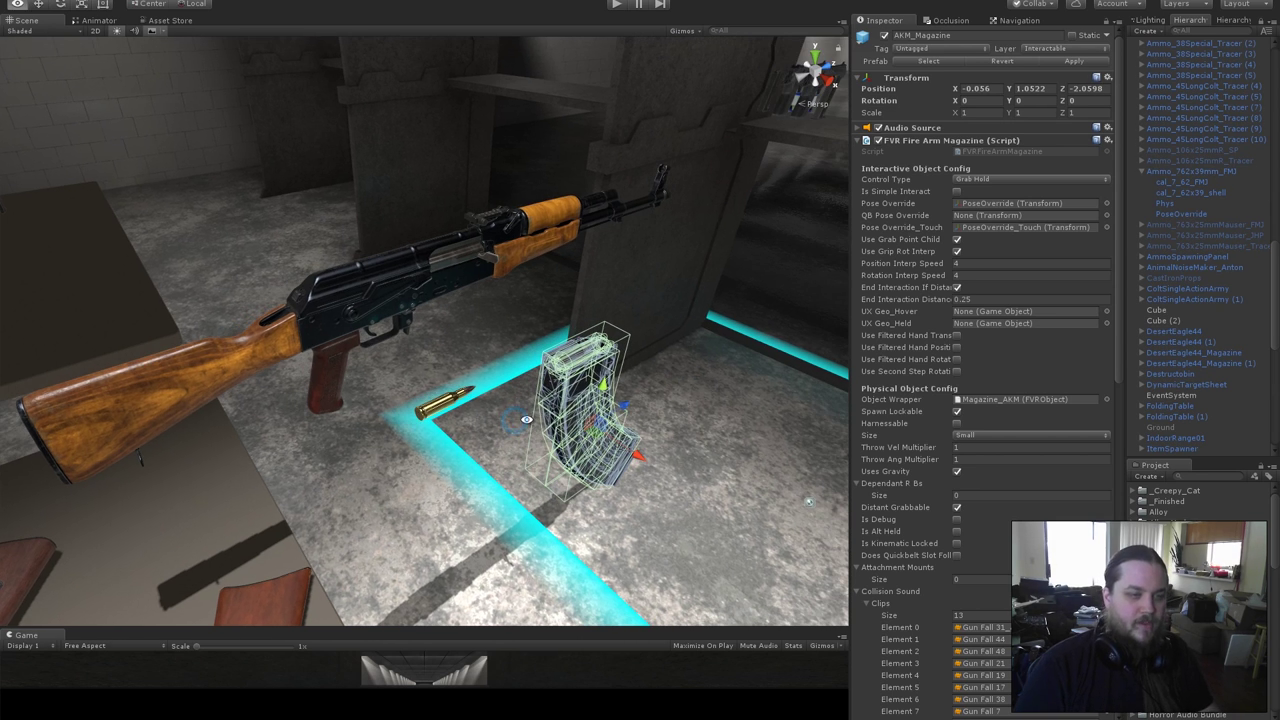
{"action": "left_click_drag", "start_coordinate": [592, 448], "coordinate": [582, 422], "text": "alt"}
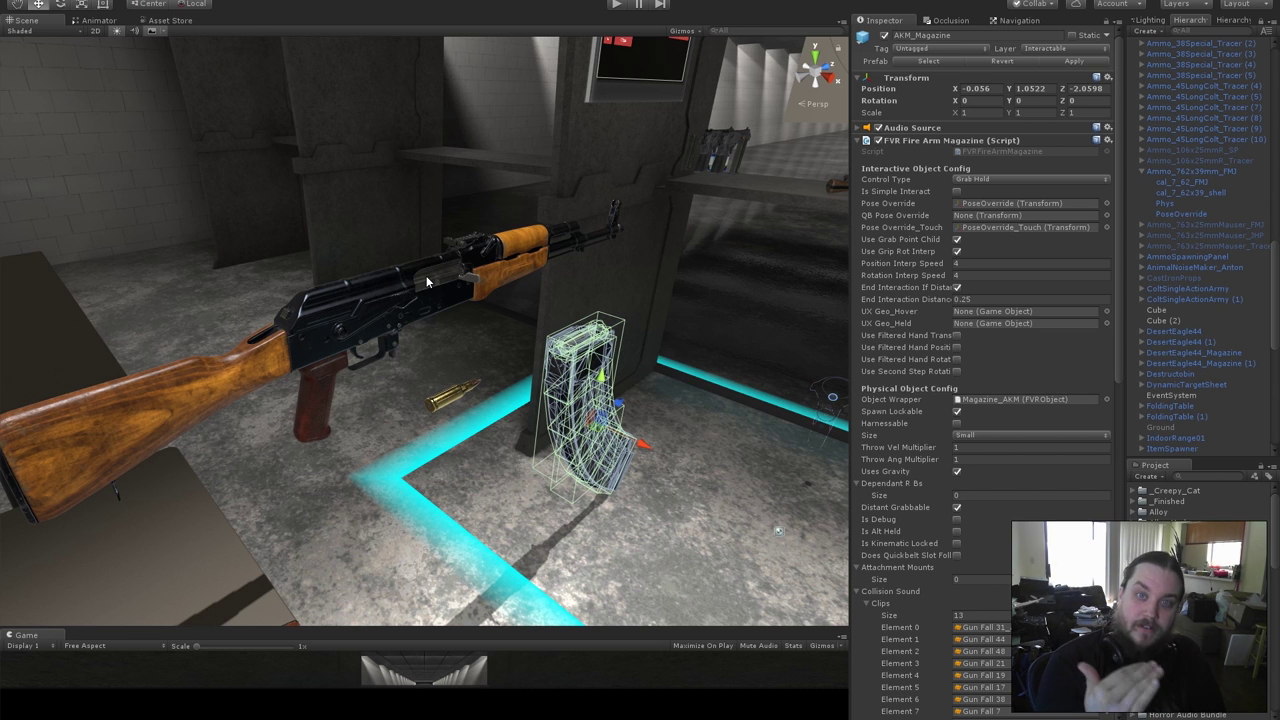
Collapse the magazine's Collision Sound and review its Magazine Config, opening and closing the Default Loading Pattern classes.
{"action": "left_click", "coordinate": [888, 591]}
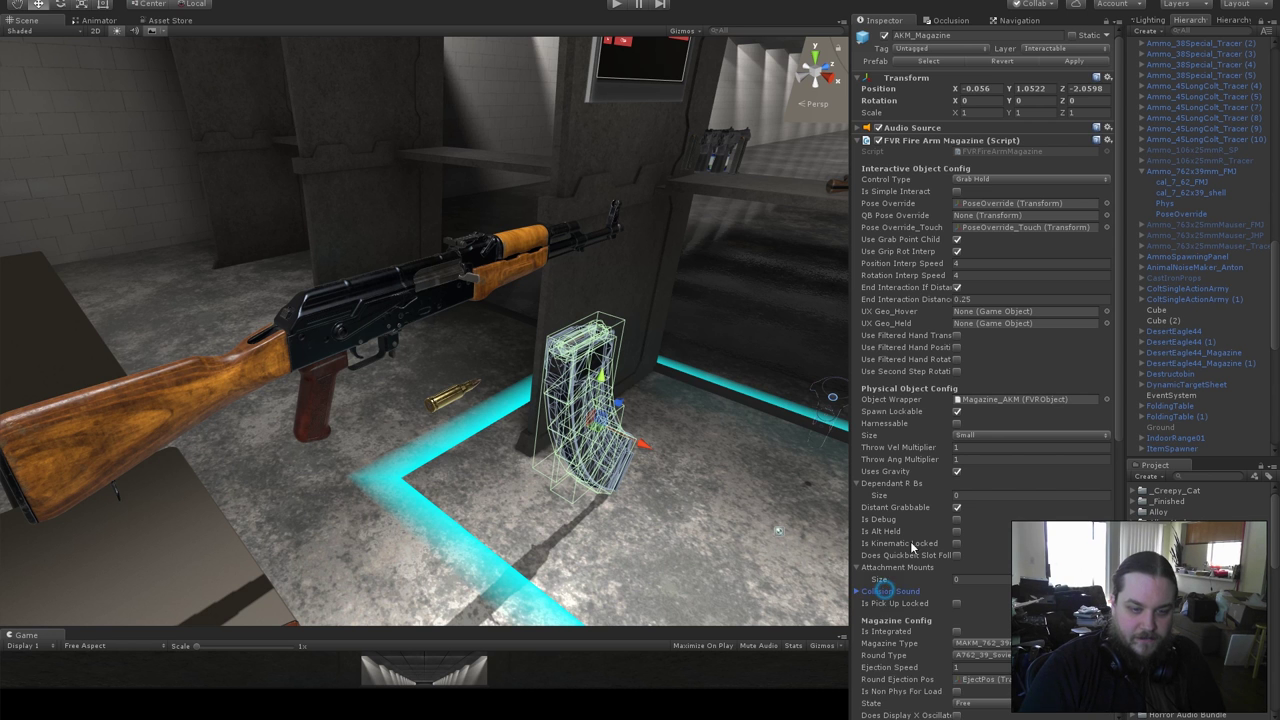
{"action": "scroll", "coordinate": [1006, 438], "scroll_direction": "down", "scroll_amount": 8}
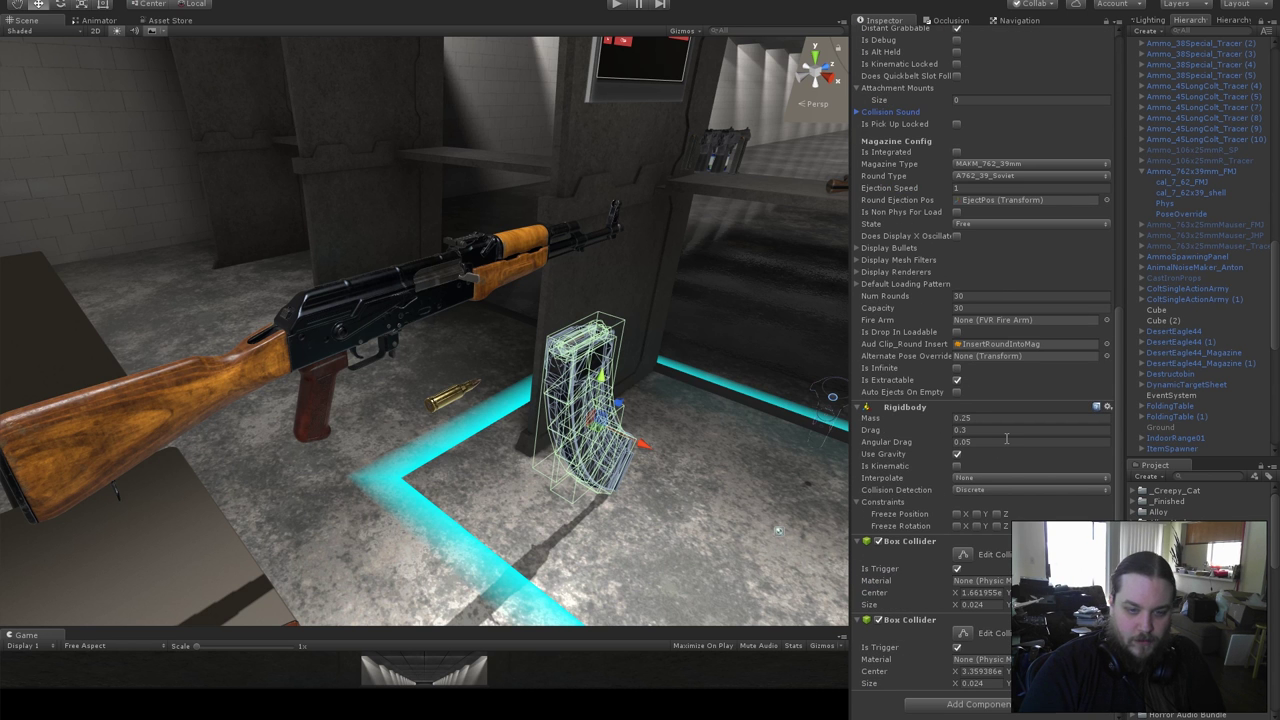
{"action": "left_click", "coordinate": [901, 285]}
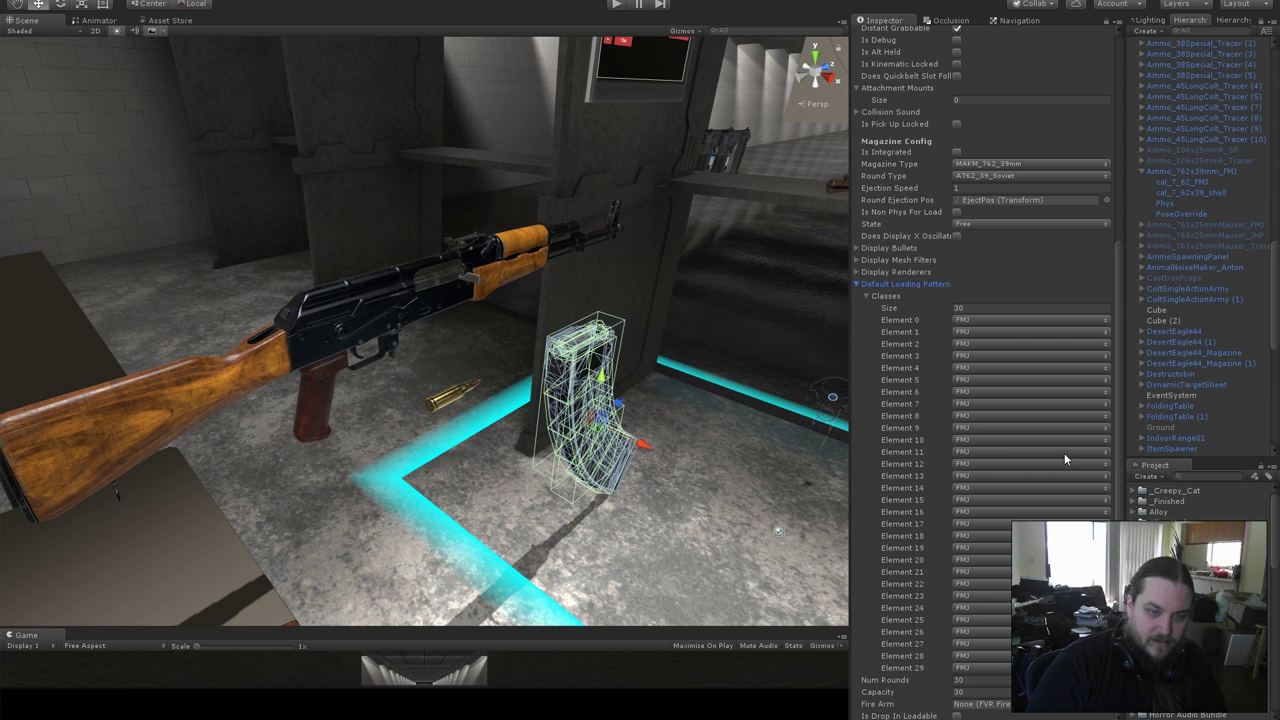
{"action": "left_click", "coordinate": [930, 286]}
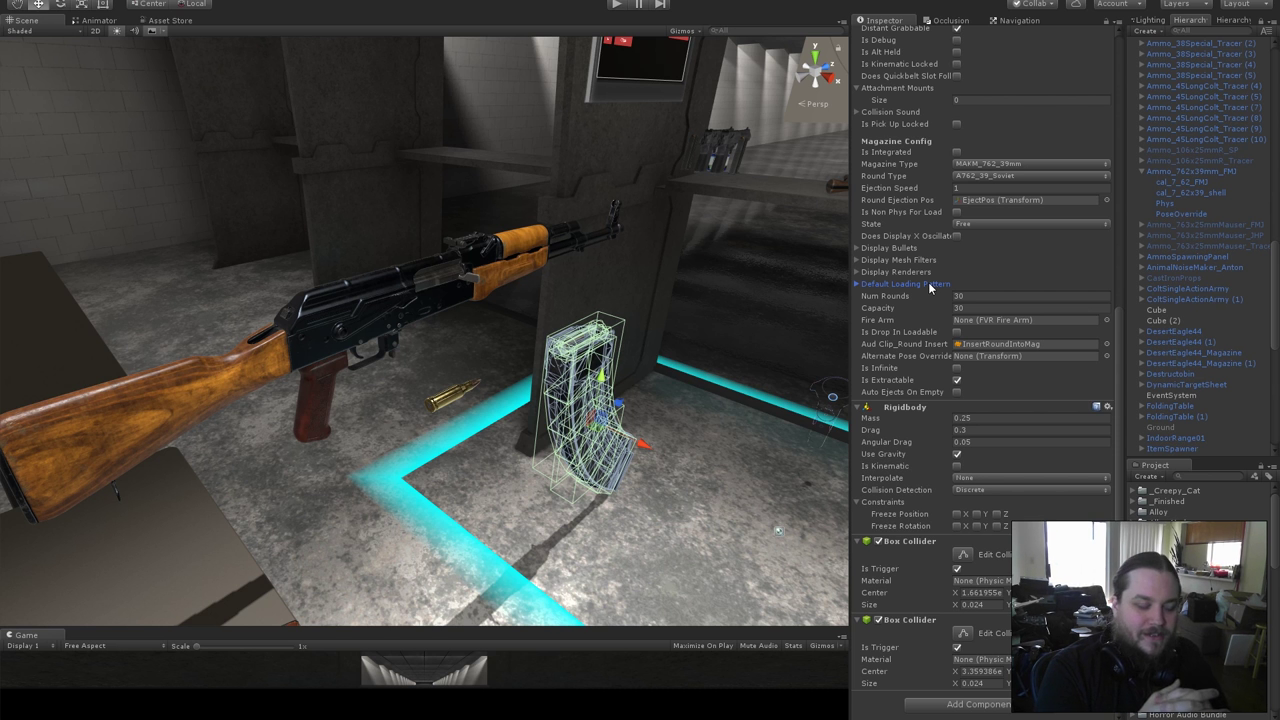
Compare the loose round with the rounds in the magazine, selecting and framing Ammo_762x39mm_FMJ.
{"action": "left_click_drag", "start_coordinate": [364, 426], "coordinate": [427, 449], "text": "alt"}
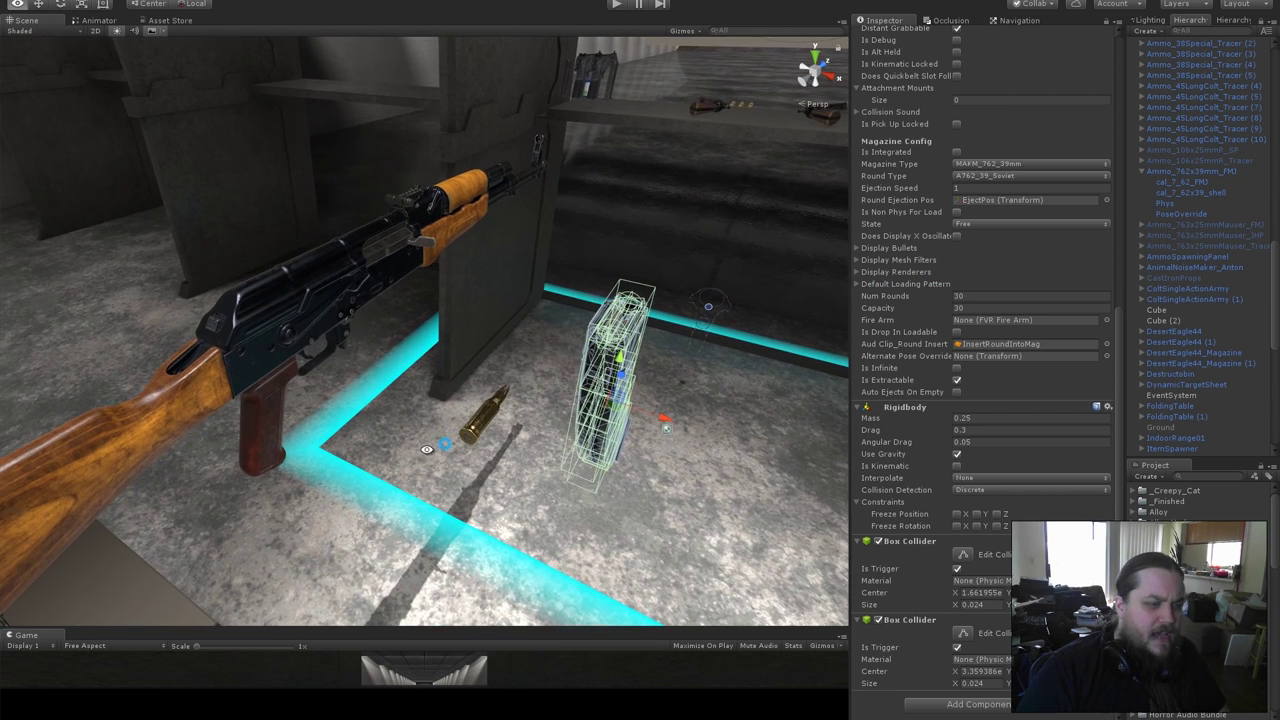
{"action": "right_click_drag", "start_coordinate": [427, 449], "coordinate": [427, 451]}
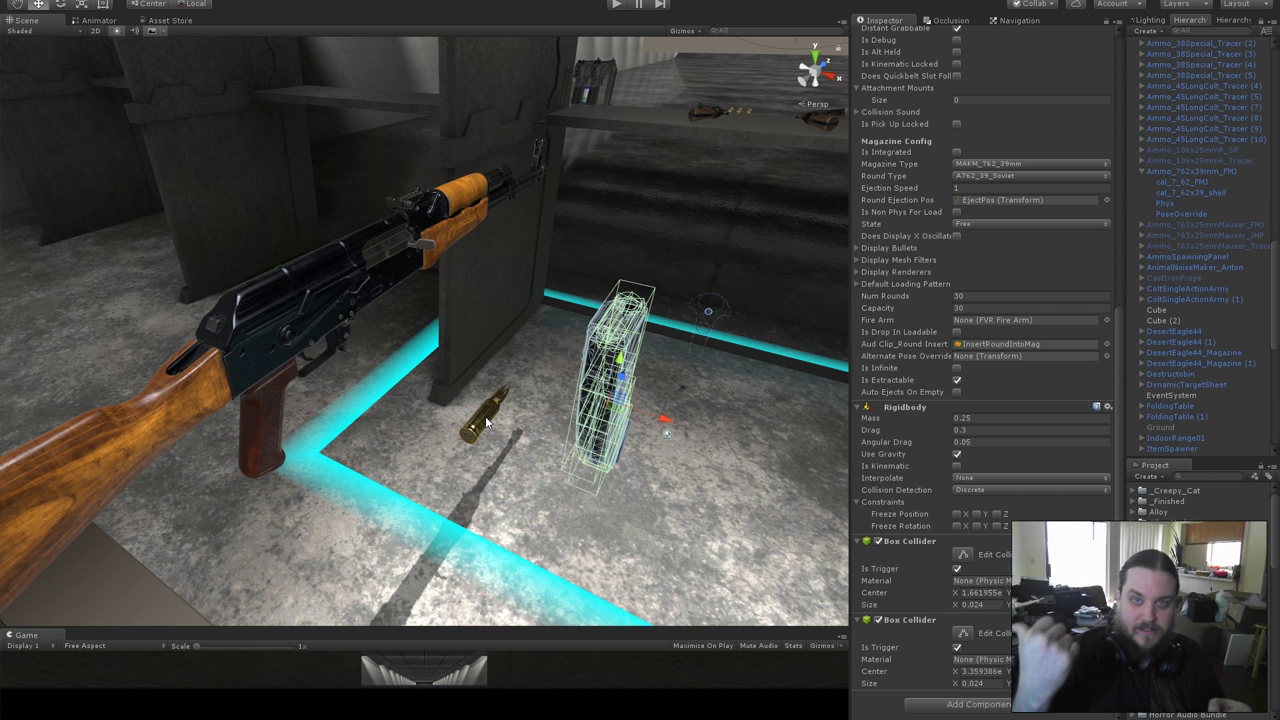
{"action": "left_click_drag", "start_coordinate": [503, 399], "coordinate": [286, 434], "text": "alt"}
{"action": "right_click_drag", "start_coordinate": [286, 434], "coordinate": [457, 443], "text": "alt"}
{"action": "left_click_drag", "start_coordinate": [429, 449], "coordinate": [476, 380], "text": "alt"}
{"action": "right_click_drag", "start_coordinate": [476, 380], "coordinate": [459, 436]}
{"action": "left_click", "coordinate": [454, 422]}
{"action": "key", "text": "f"}
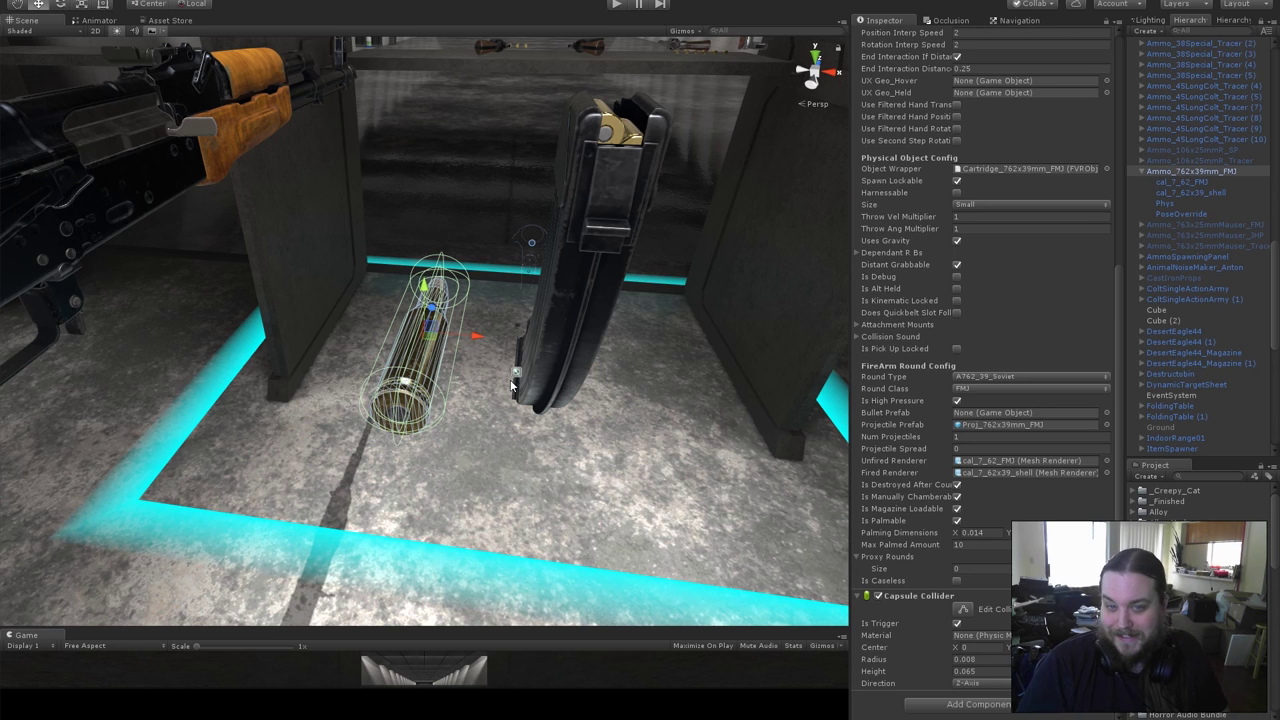
{"action": "left_click_drag", "start_coordinate": [512, 385], "coordinate": [510, 353], "text": "alt"}
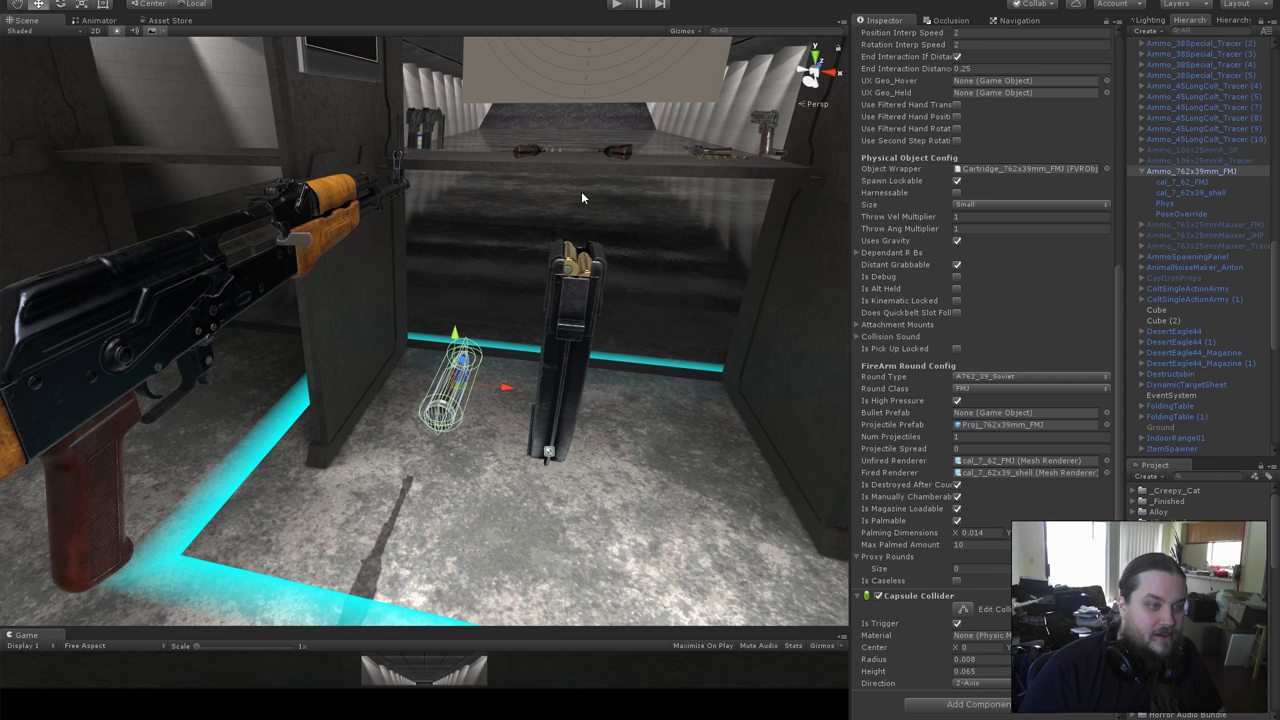
Delete the loose Ammo_762x39mm_FMJ round from the scene.
{"action": "left_click_drag", "start_coordinate": [581, 191], "coordinate": [606, 257], "text": "alt"}
{"action": "middle_click_drag", "start_coordinate": [617, 359], "coordinate": [400, 245]}
{"action": "left_click_drag", "start_coordinate": [461, 293], "coordinate": [700, 400], "text": "alt"}
{"action": "scroll", "coordinate": [640, 390], "scroll_direction": "down", "scroll_amount": 4}
{"action": "left_click", "coordinate": [365, 432]}
{"action": "left_click", "coordinate": [359, 356]}
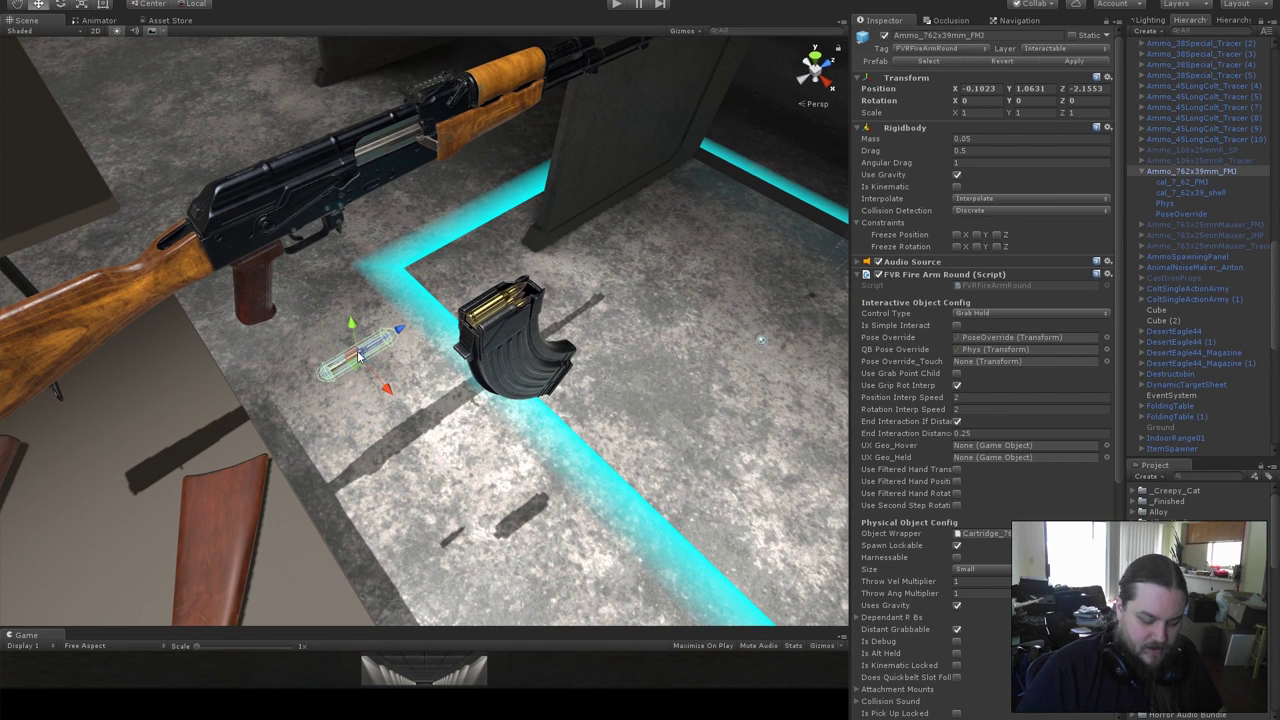
{"action": "key", "text": "Delete"}
Select the AKM rifle and review its Capsule Collider and Rigidbody components.
{"action": "left_click", "coordinate": [519, 325]}
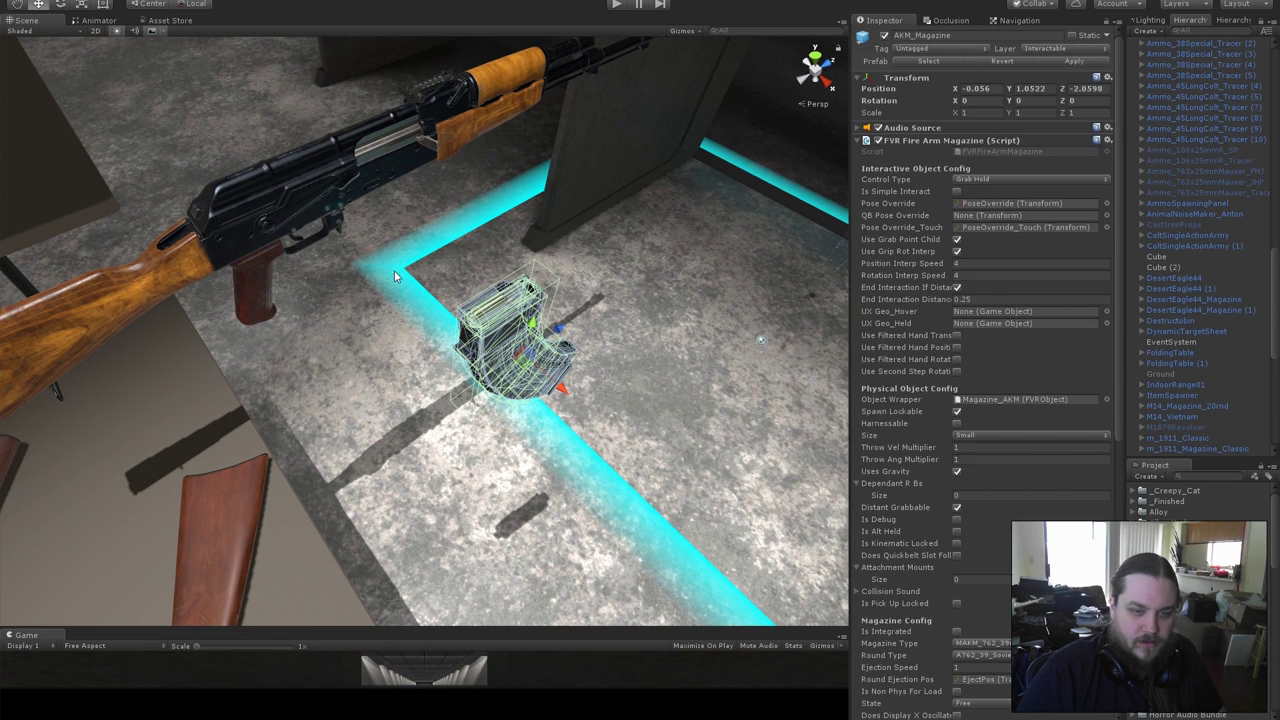
{"action": "left_click", "coordinate": [288, 187]}
{"action": "left_click_drag", "start_coordinate": [182, 238], "coordinate": [456, 293], "text": "alt"}
{"action": "right_click_drag", "start_coordinate": [456, 293], "coordinate": [470, 300]}
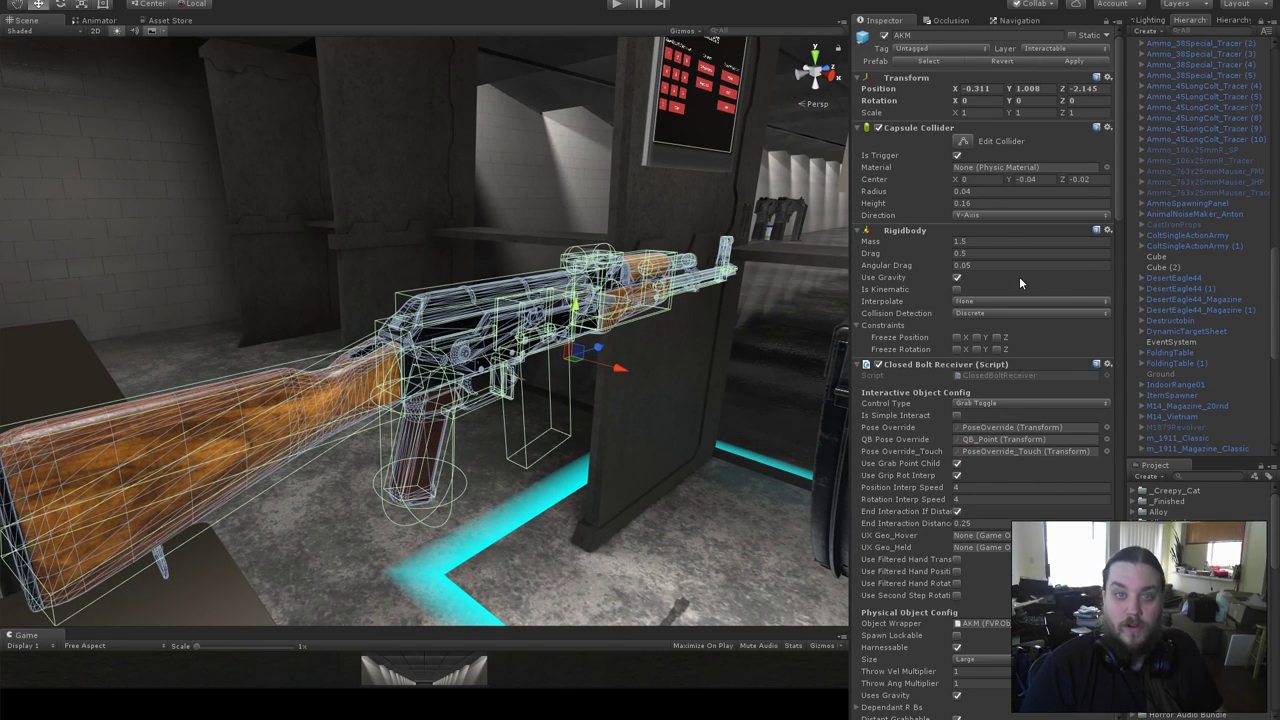
{"action": "scroll", "coordinate": [1019, 276], "scroll_direction": "down", "scroll_amount": 2}
{"action": "scroll", "coordinate": [980, 257], "scroll_direction": "up", "scroll_amount": 1}
{"action": "scroll", "coordinate": [982, 254], "scroll_direction": "up", "scroll_amount": 1}
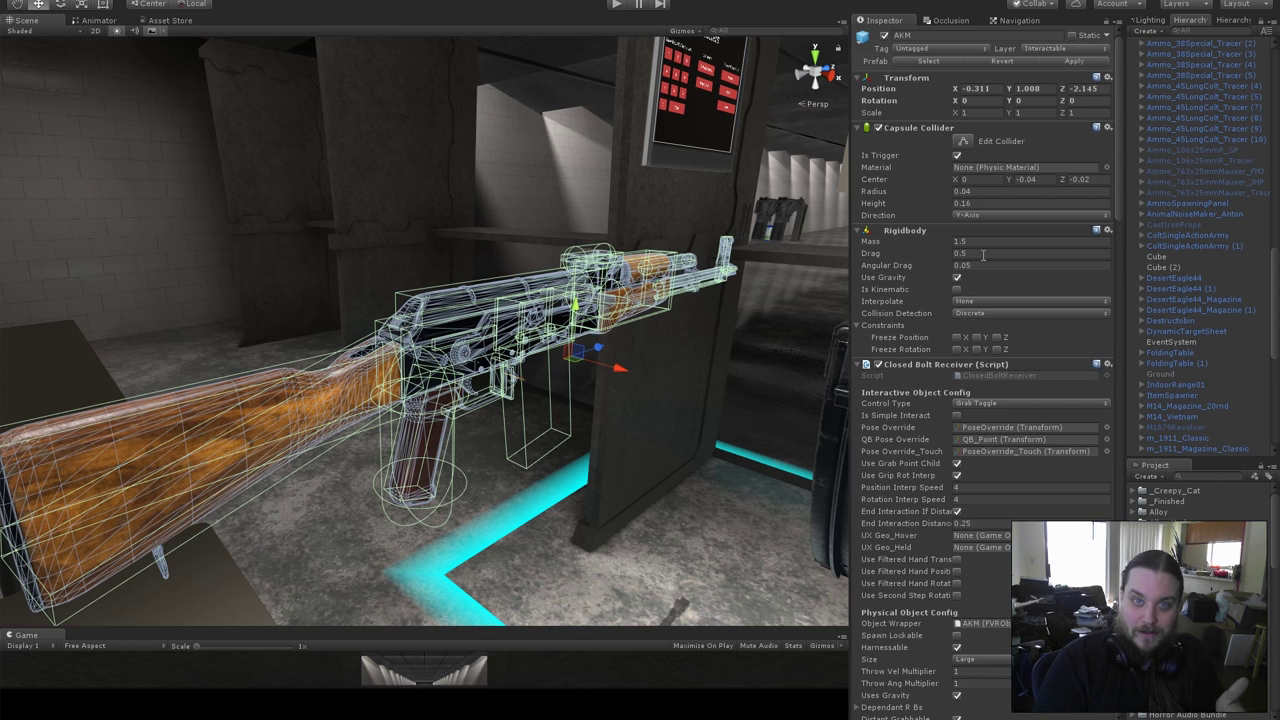
Review the Closed Bolt Receiver script's interaction, physical object, attachment mount and FireArm Config settings.
{"action": "scroll", "coordinate": [975, 260], "scroll_direction": "down", "scroll_amount": 5}
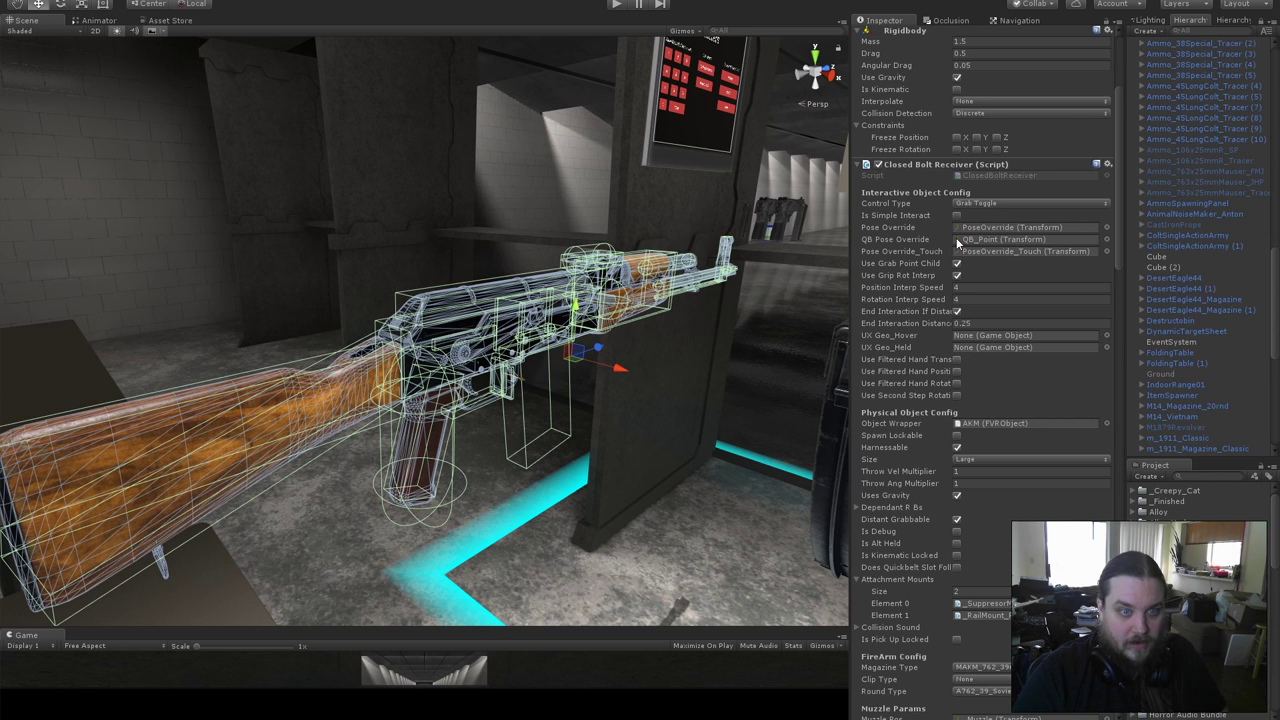
{"action": "scroll", "coordinate": [957, 243], "scroll_direction": "down", "scroll_amount": 3}
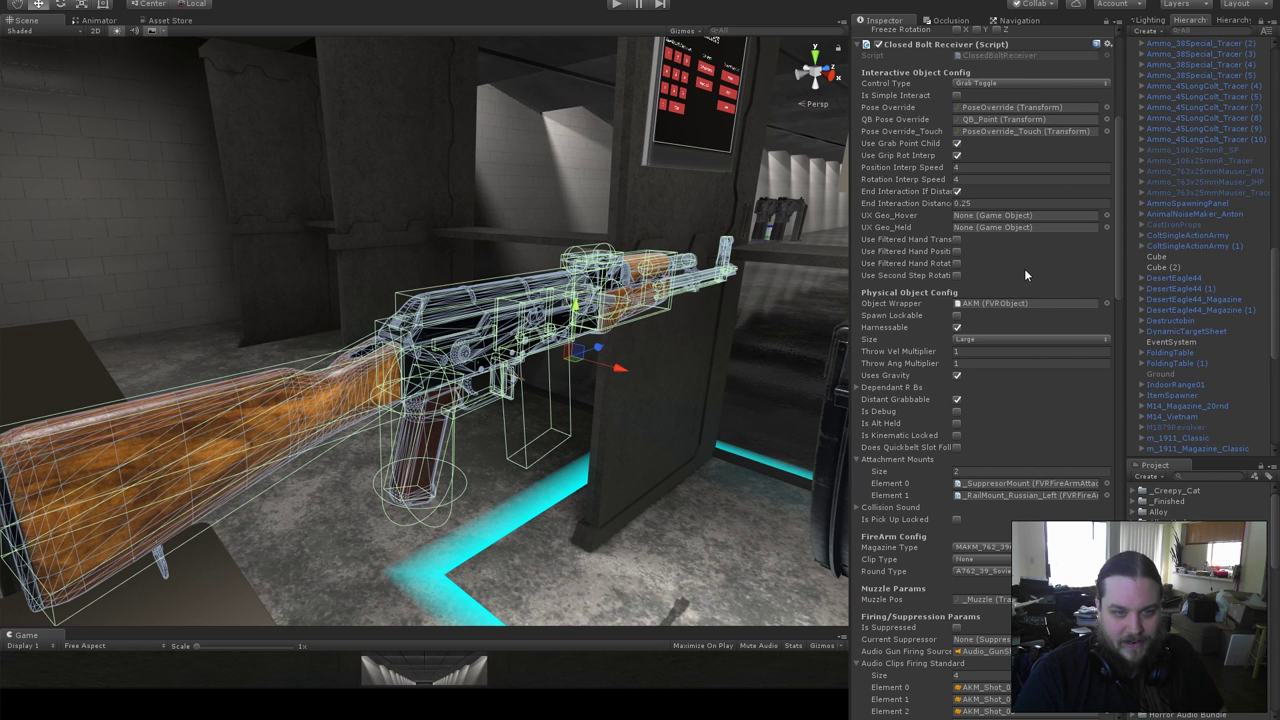
{"action": "scroll", "coordinate": [1025, 275], "scroll_direction": "down", "scroll_amount": 3}
{"action": "scroll", "coordinate": [1006, 296], "scroll_direction": "down", "scroll_amount": 5}
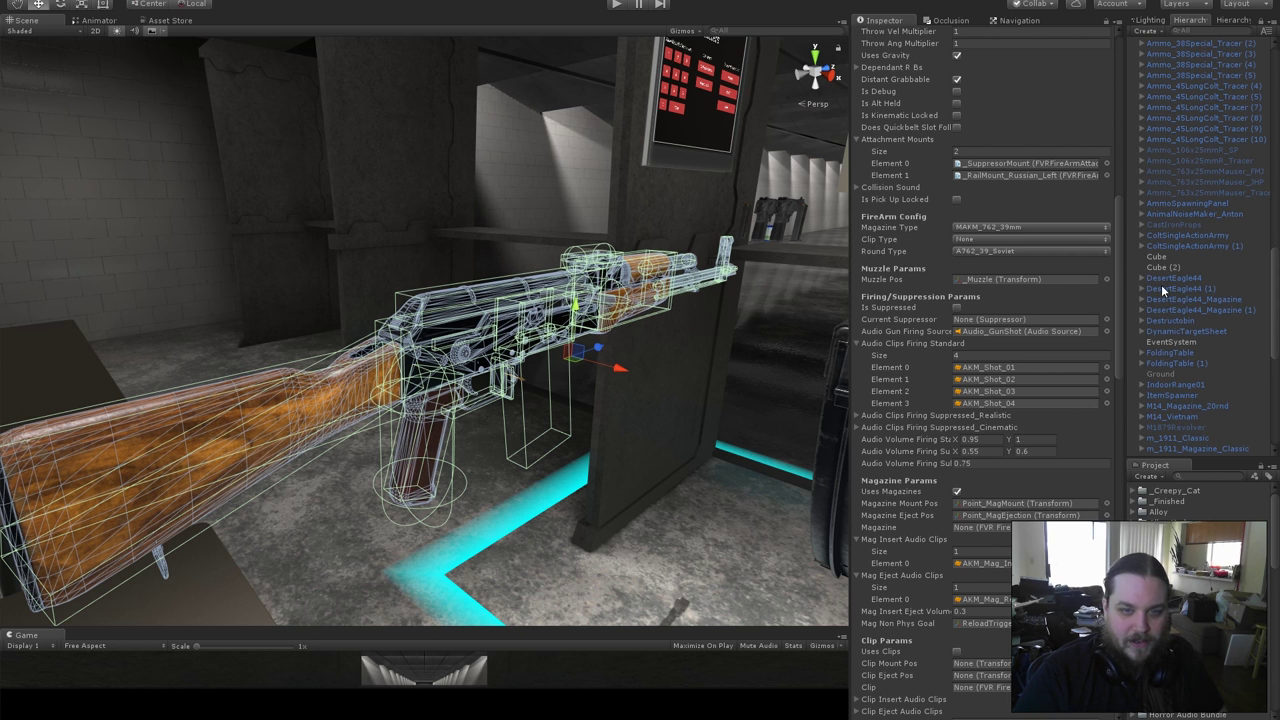
Examine the realistic and cinematic suppressed firing audio clips, then collapse them along with the standard firing clips.
{"action": "scroll", "coordinate": [930, 222], "scroll_direction": "down", "scroll_amount": 2}
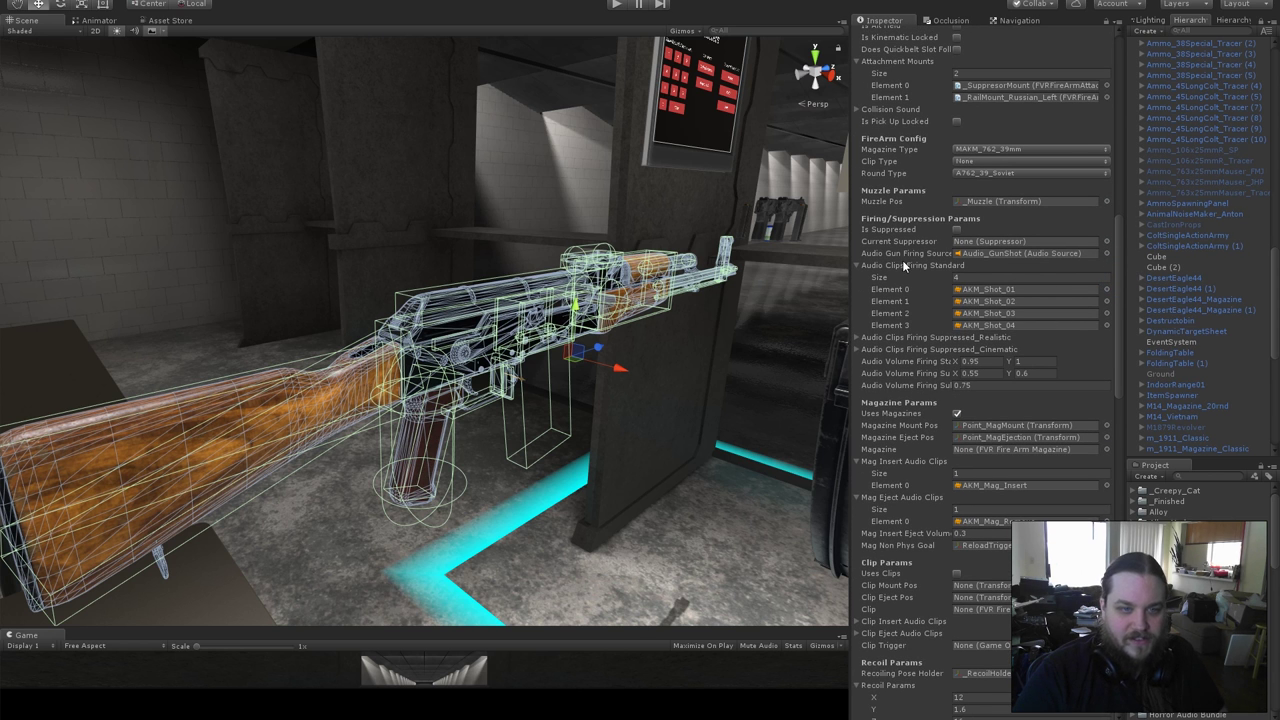
{"action": "left_click", "coordinate": [943, 349]}
{"action": "left_click", "coordinate": [942, 340]}
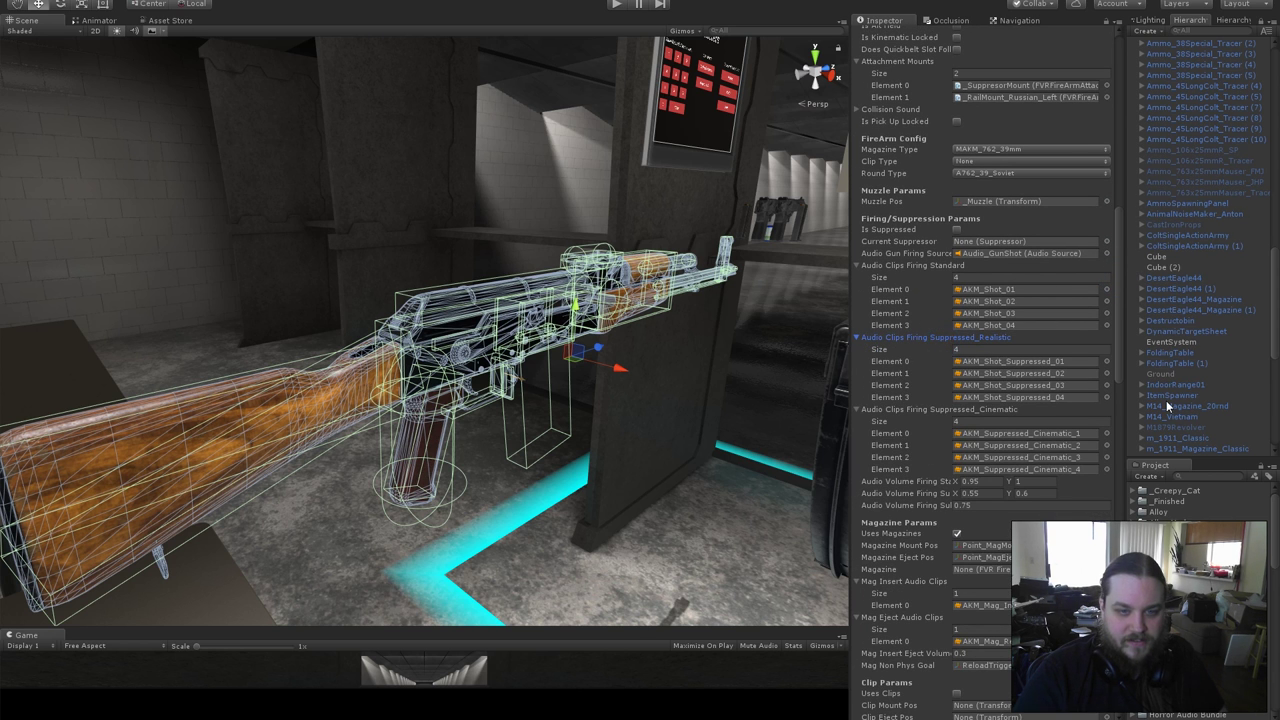
{"action": "left_click", "coordinate": [921, 334]}
{"action": "left_click", "coordinate": [915, 351]}
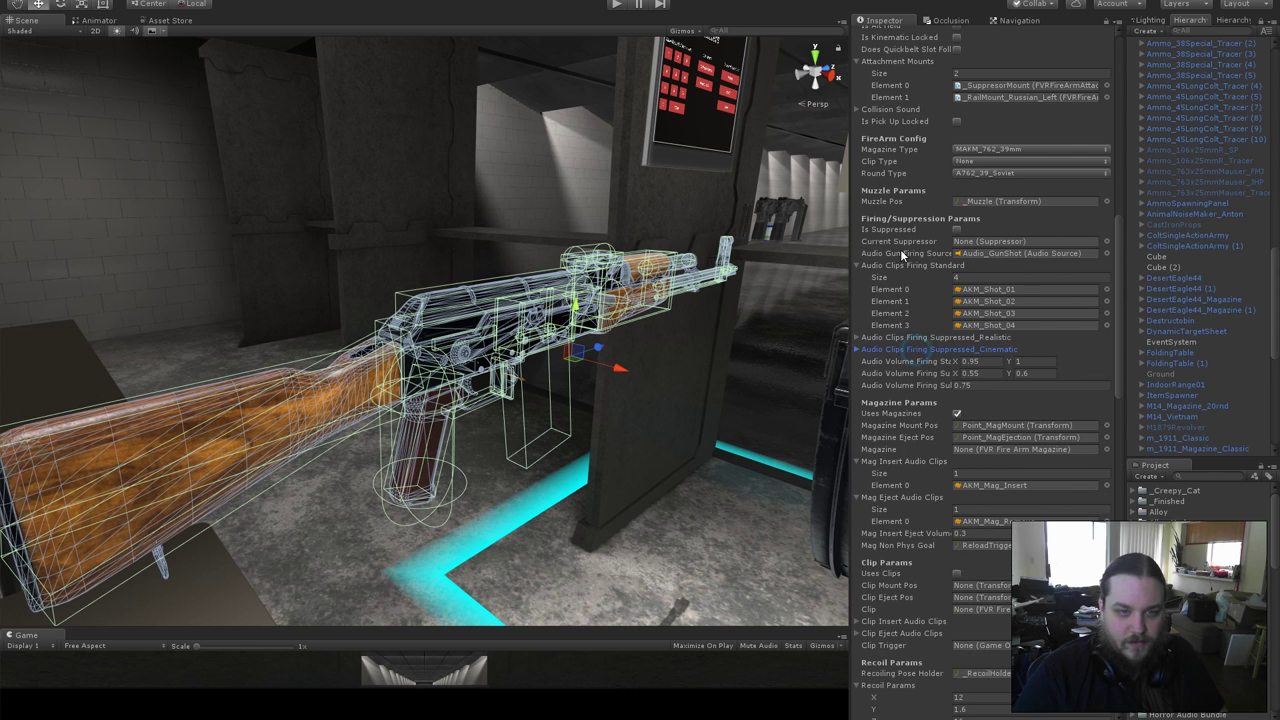
{"action": "left_click", "coordinate": [914, 267]}
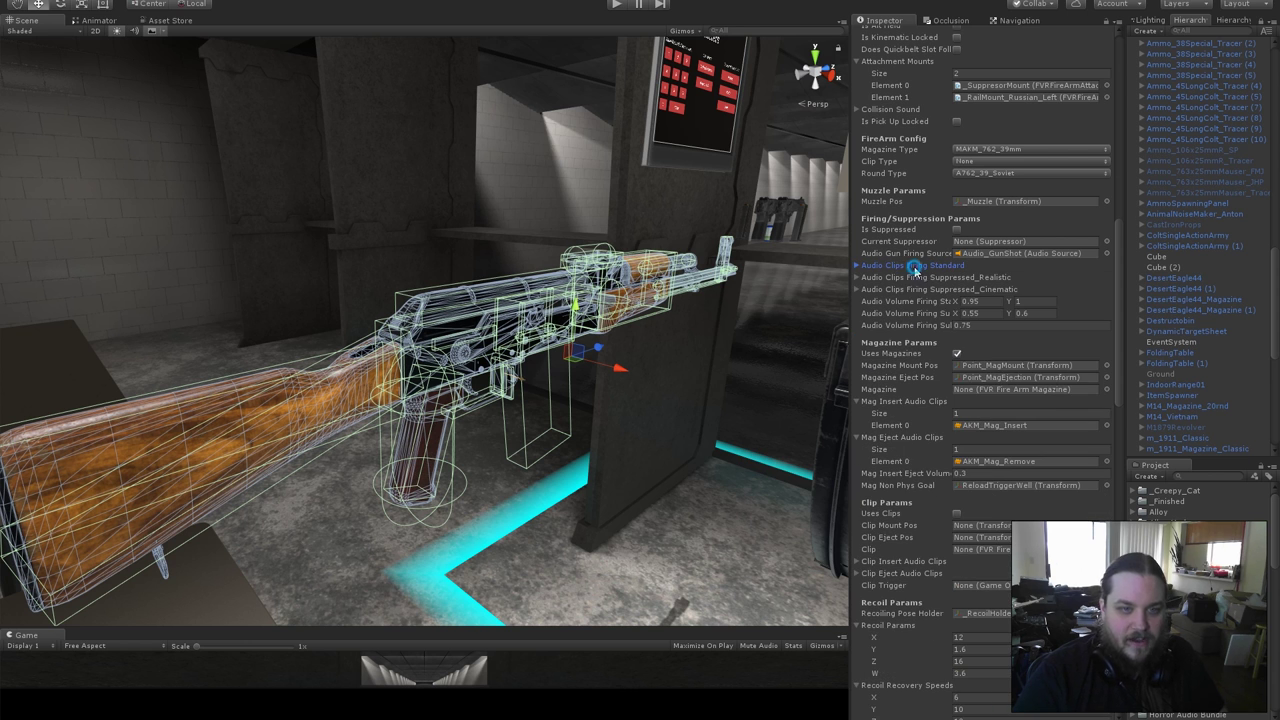
Check the firing volume range and Magazine Params, and collapse the Mag Insert and Mag Eject Audio Clips lists.
{"action": "left_click", "coordinate": [1025, 301]}
{"action": "scroll", "coordinate": [1118, 274], "scroll_direction": "down", "scroll_amount": 5}
{"action": "scroll", "coordinate": [1118, 276], "scroll_direction": "down", "scroll_amount": 2}
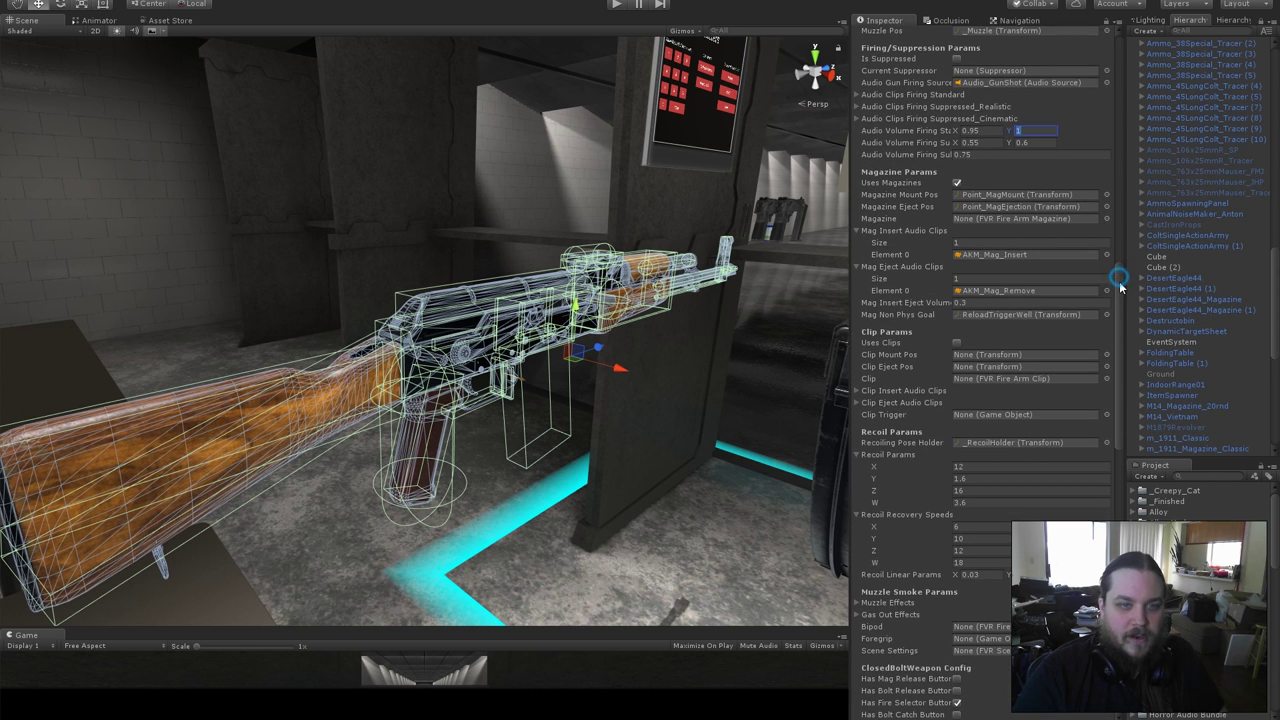
{"action": "left_click", "coordinate": [935, 182]}
{"action": "left_click", "coordinate": [928, 192]}
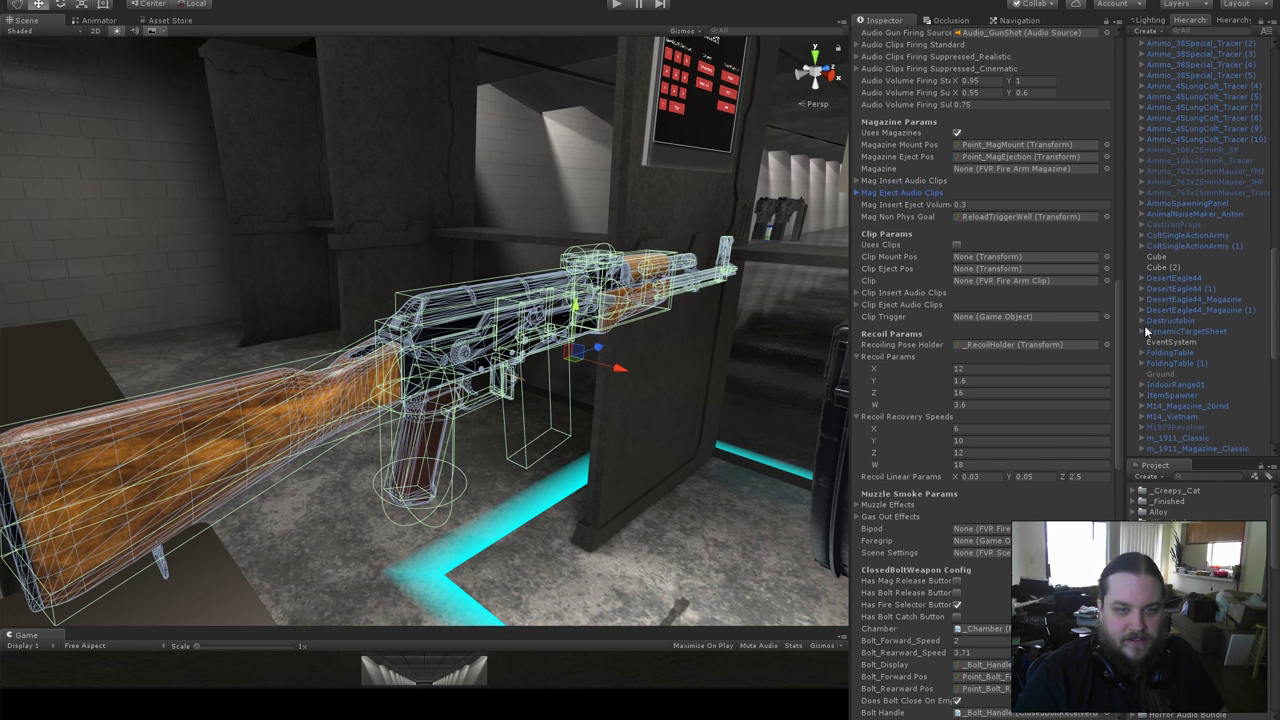
Review the rifle's Recoil Params, Recoil Recovery Speeds and linear recoil settings.
{"action": "scroll", "coordinate": [924, 250], "scroll_direction": "down", "scroll_amount": 3}
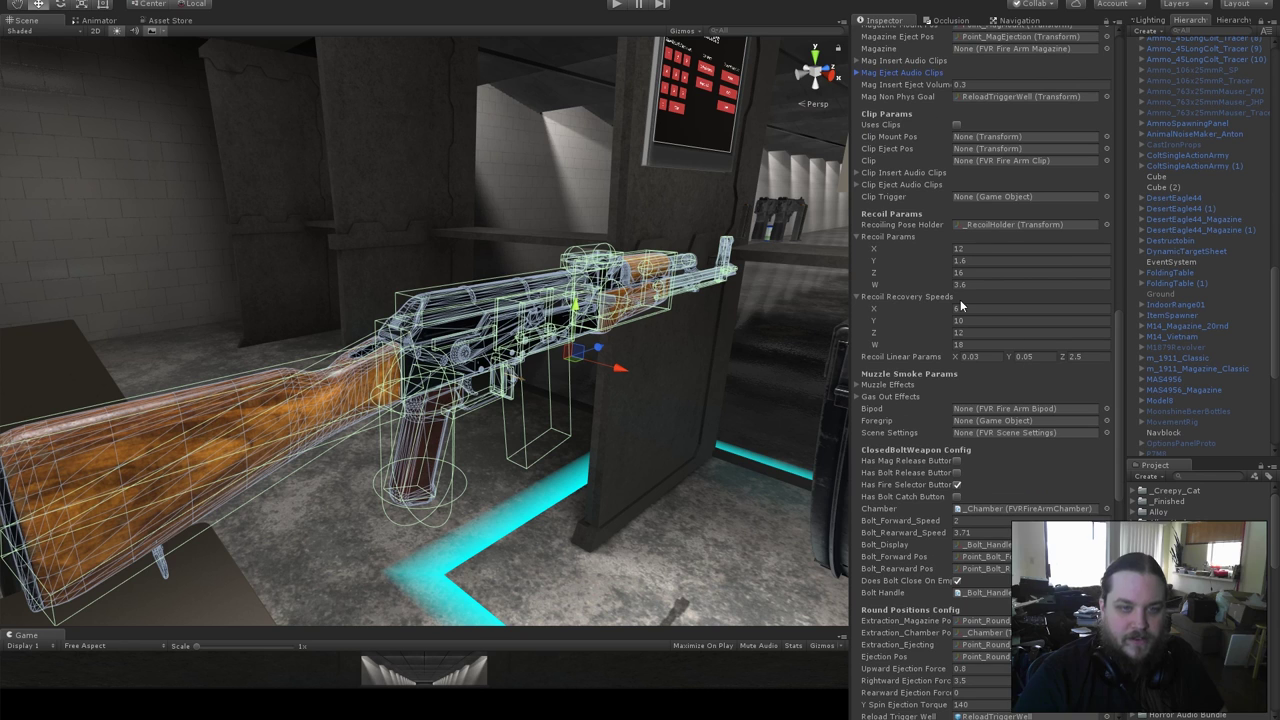
{"action": "left_click", "coordinate": [984, 238]}
{"action": "left_click", "coordinate": [988, 239]}
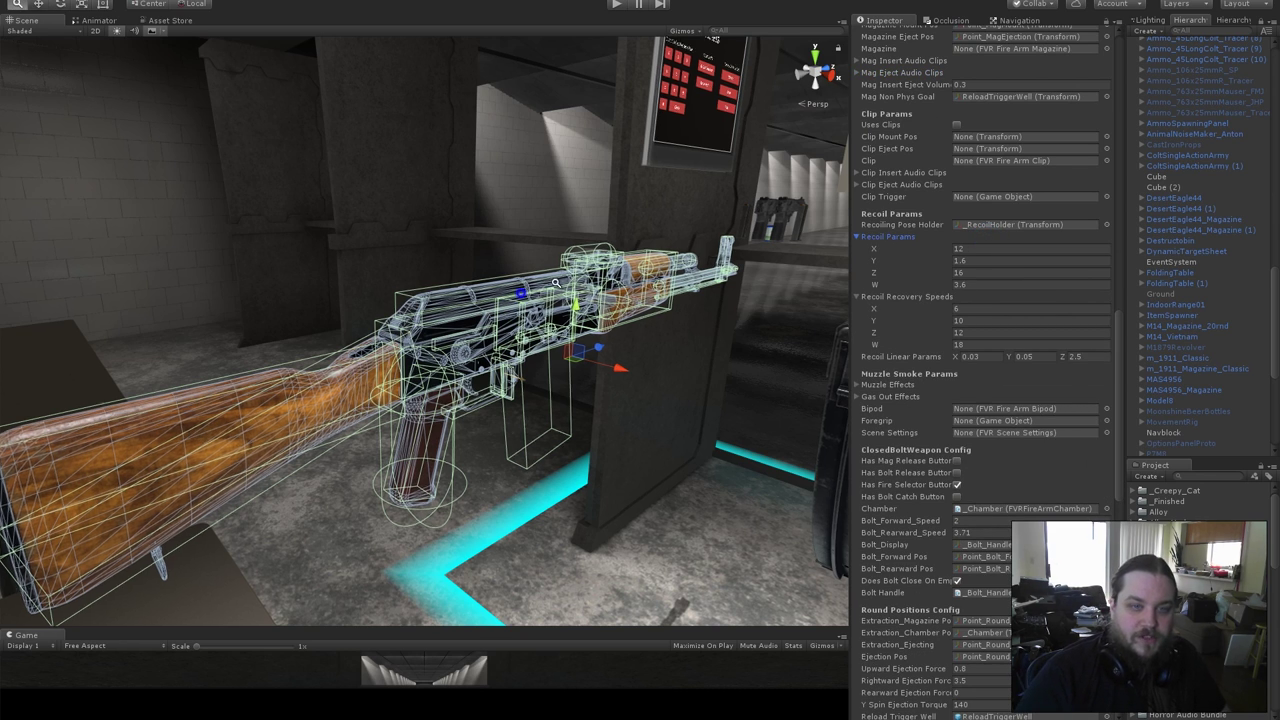
{"action": "left_click_drag", "start_coordinate": [520, 288], "coordinate": [532, 319], "text": "alt"}
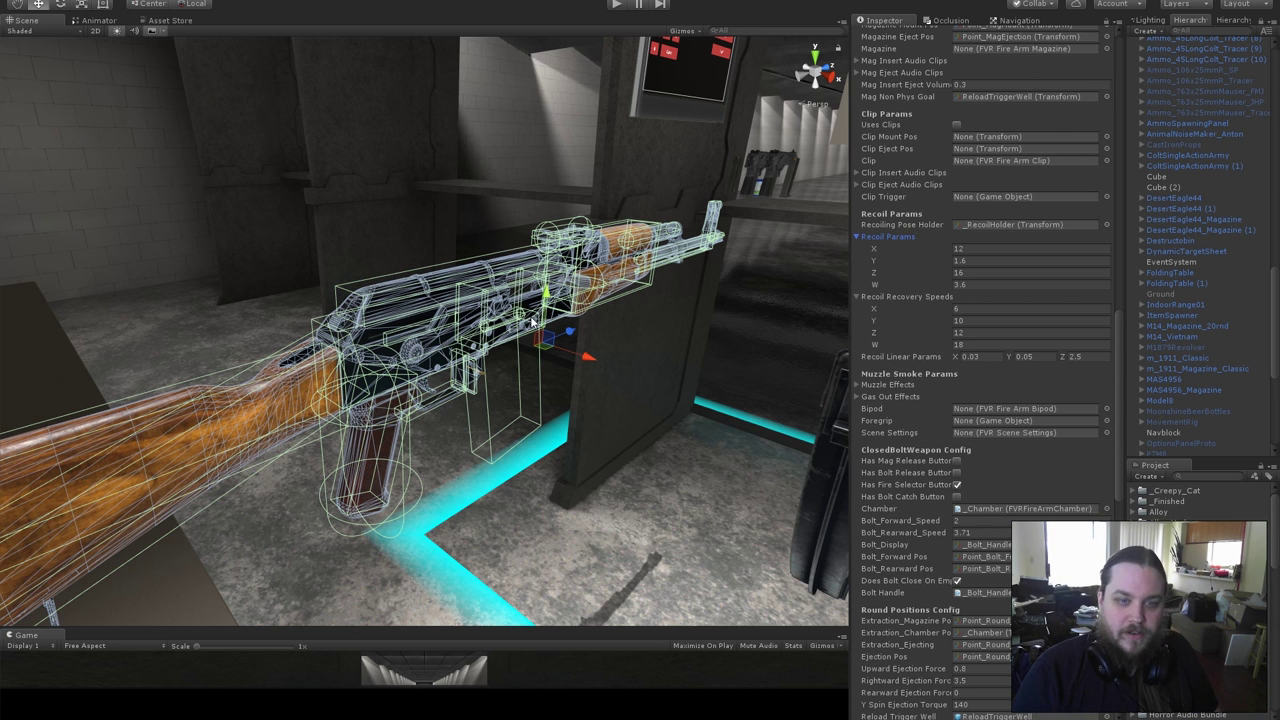
Examine the Muzzle Effects and Gas Out Effects entries under Muzzle Smoke Params, then collapse both lists.
{"action": "scroll", "coordinate": [903, 338], "scroll_direction": "down", "scroll_amount": 3}
{"action": "left_click", "coordinate": [902, 316]}
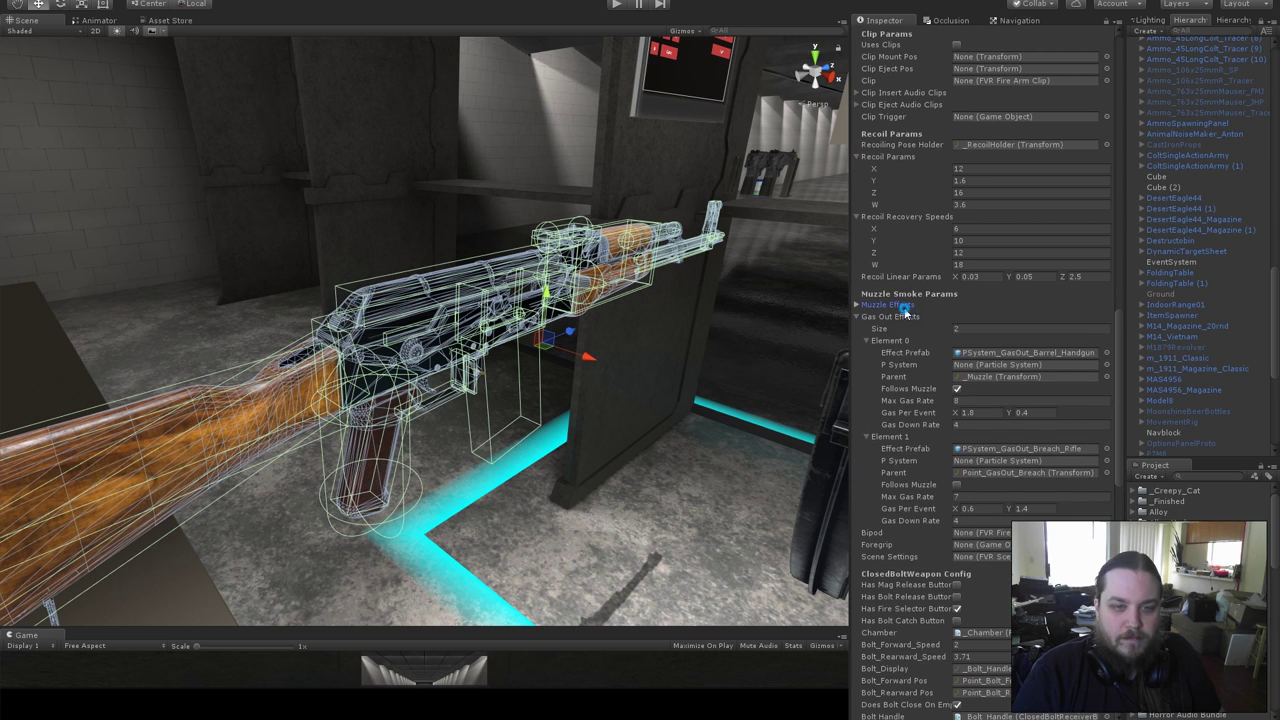
{"action": "left_click", "coordinate": [902, 305]}
{"action": "scroll", "coordinate": [1027, 306], "scroll_direction": "down", "scroll_amount": 2}
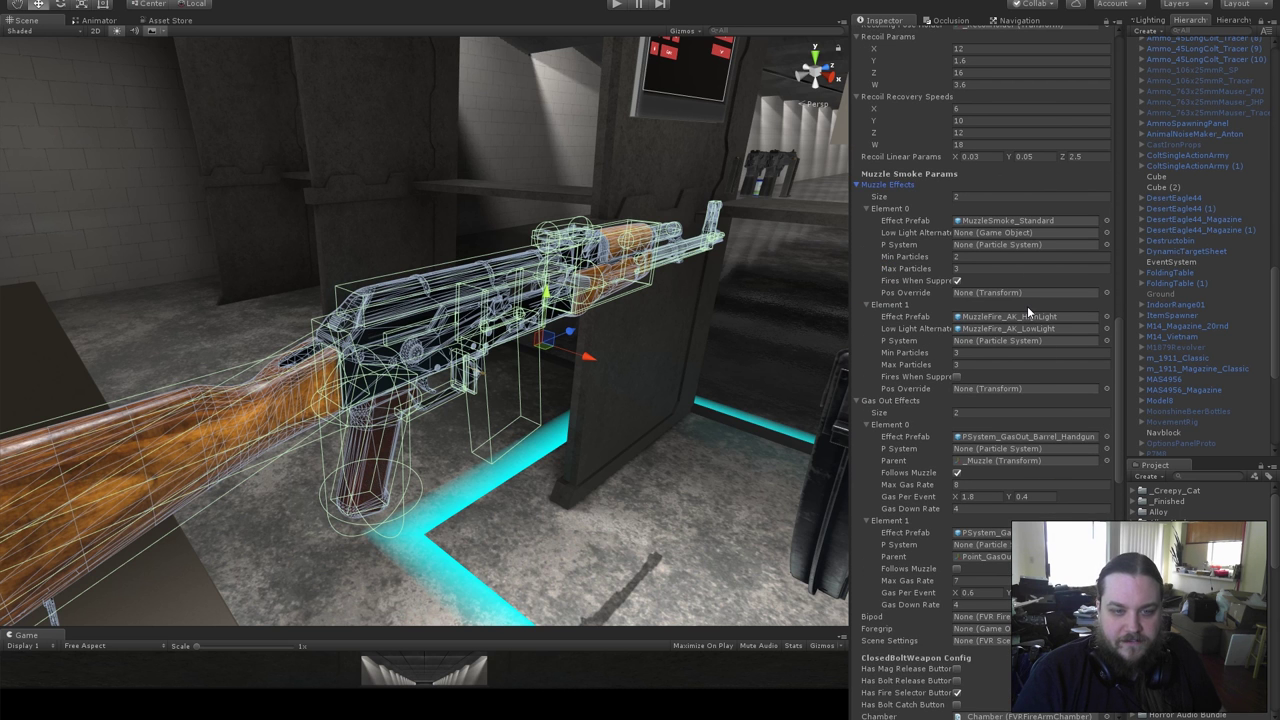
{"action": "left_click", "coordinate": [905, 184]}
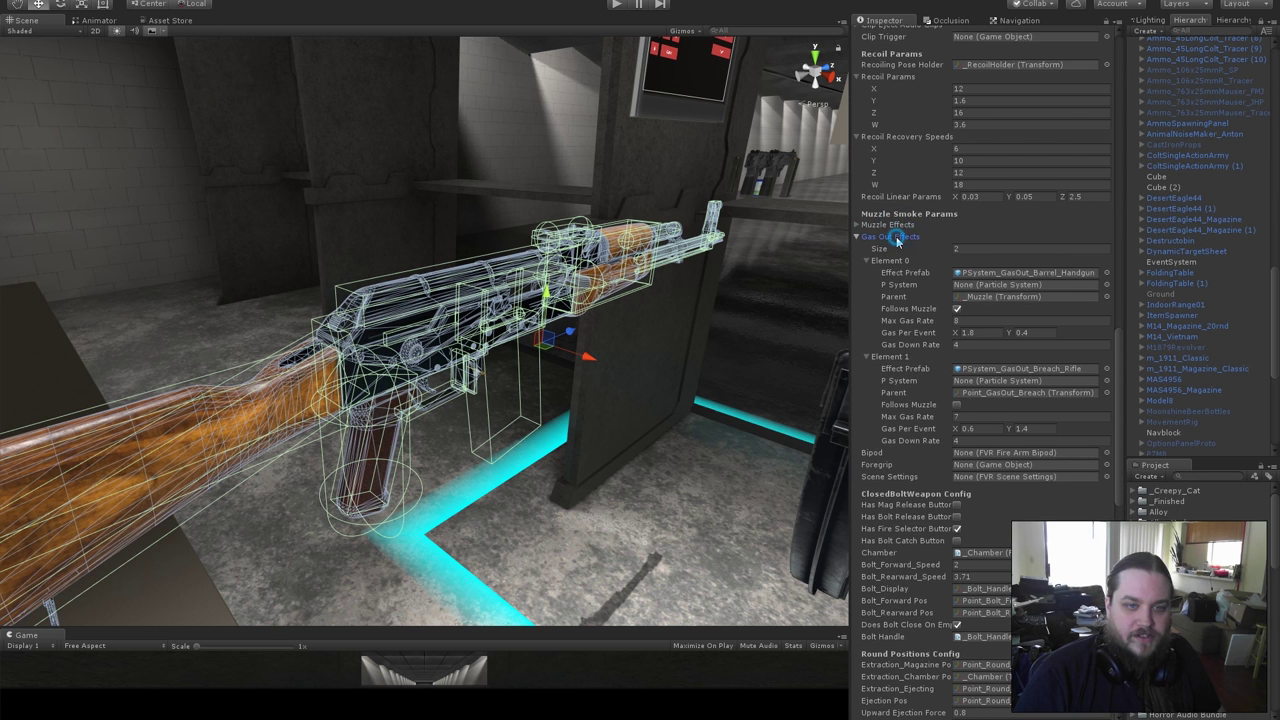
{"action": "left_click", "coordinate": [897, 237]}
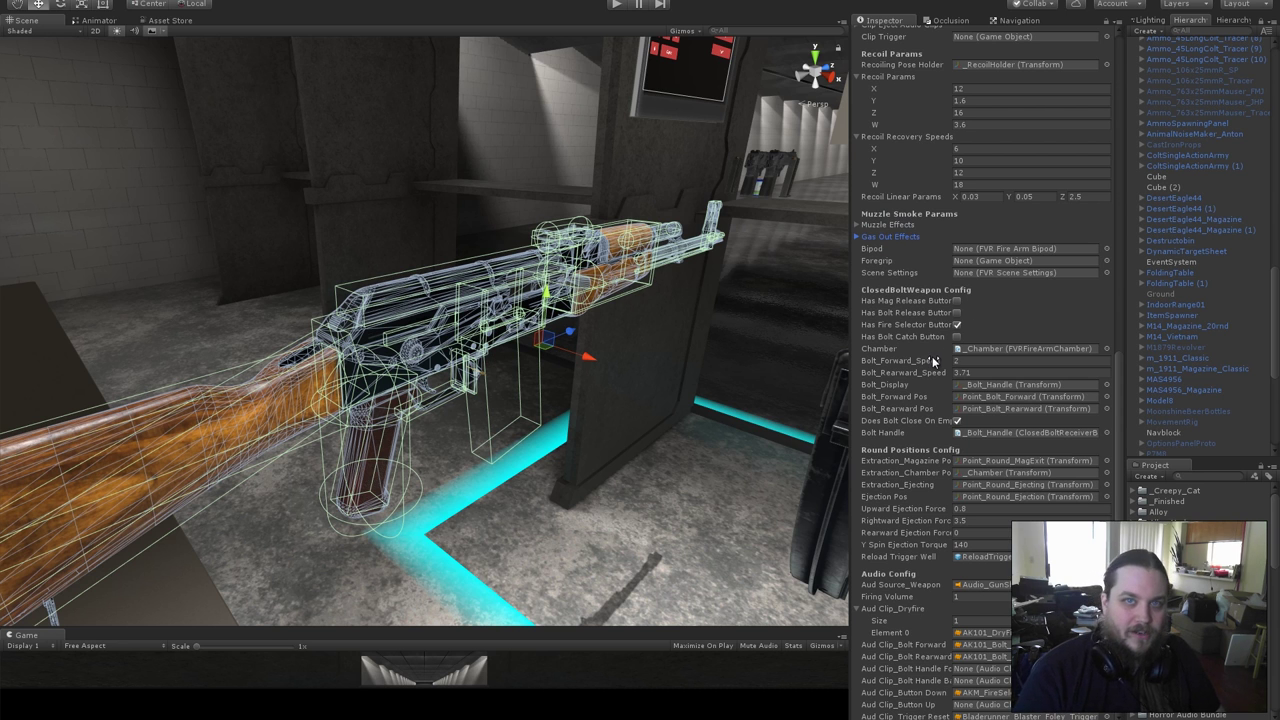
Widen the Inspector to show full property names and review the ClosedBoltWeapon and Round Positions settings.
{"action": "scroll", "coordinate": [953, 354], "scroll_direction": "down", "scroll_amount": 4}
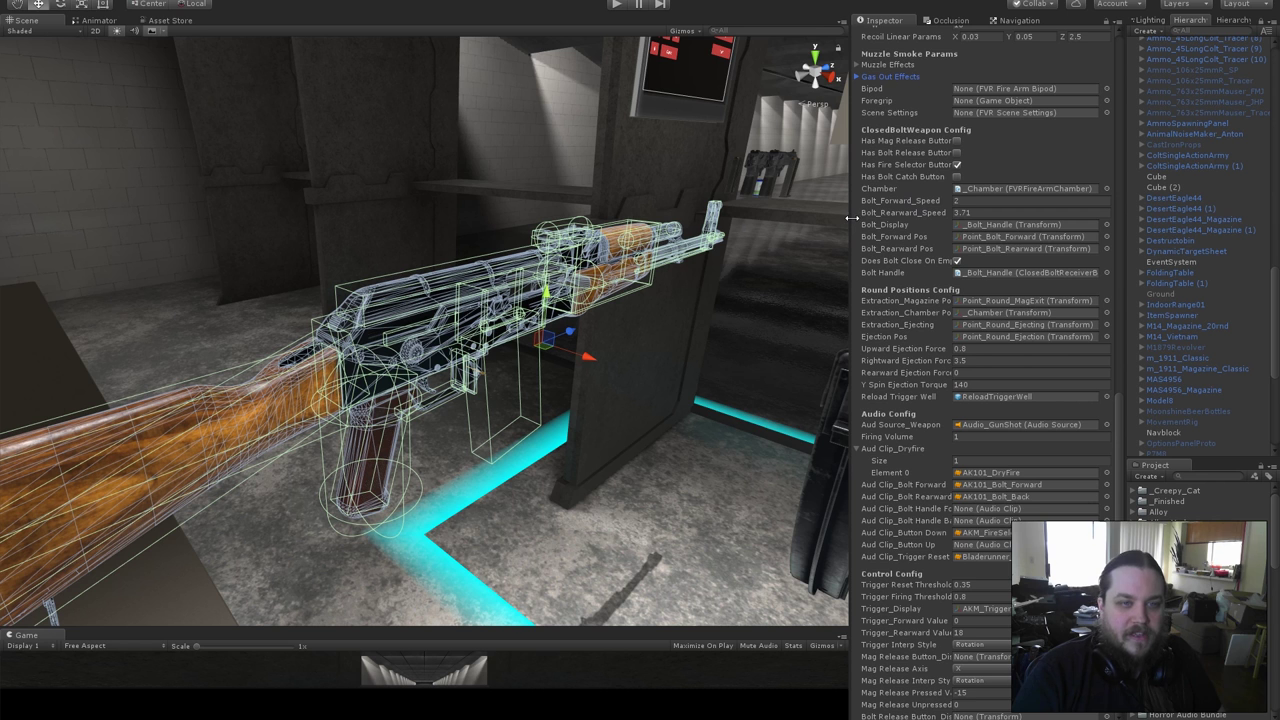
{"action": "left_click_drag", "start_coordinate": [851, 222], "coordinate": [811, 225]}
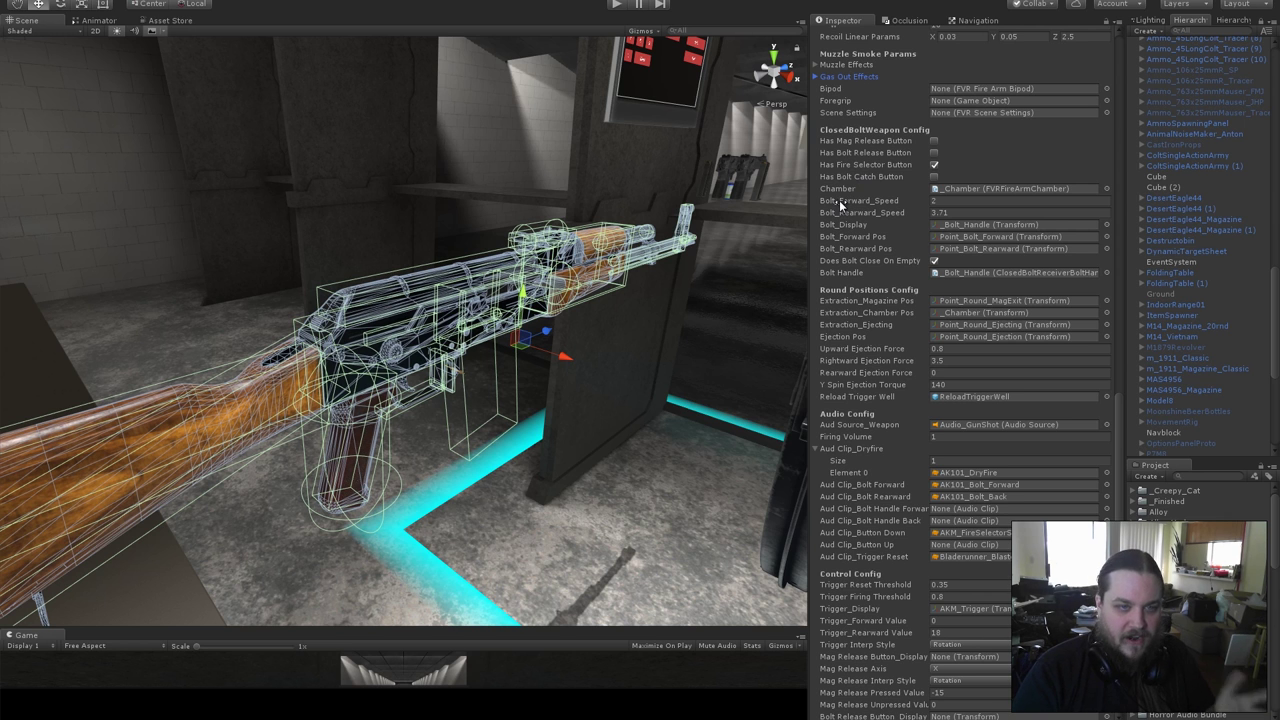
{"action": "scroll", "coordinate": [927, 255], "scroll_direction": "down", "scroll_amount": 2}
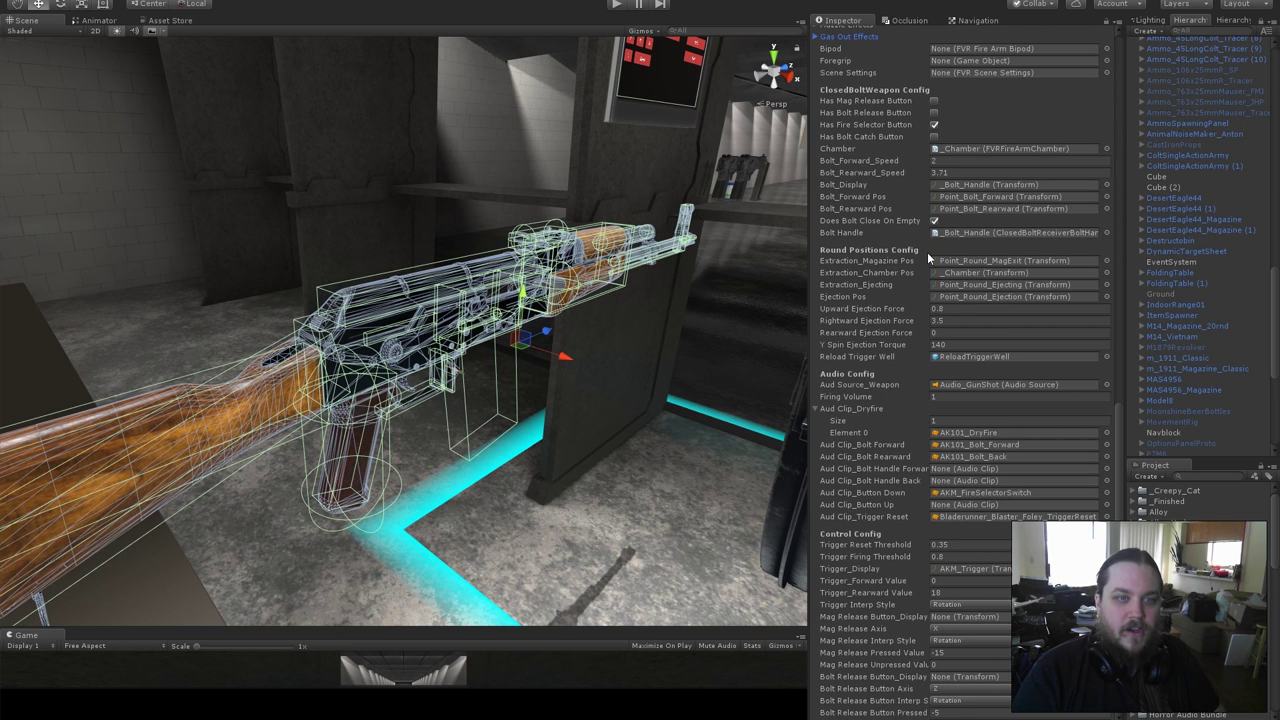
Review the bolt forward speed and the upward, rightward and spin ejection settings of the AKM's closed-bolt weapon script.
{"action": "left_click", "coordinate": [955, 160]}
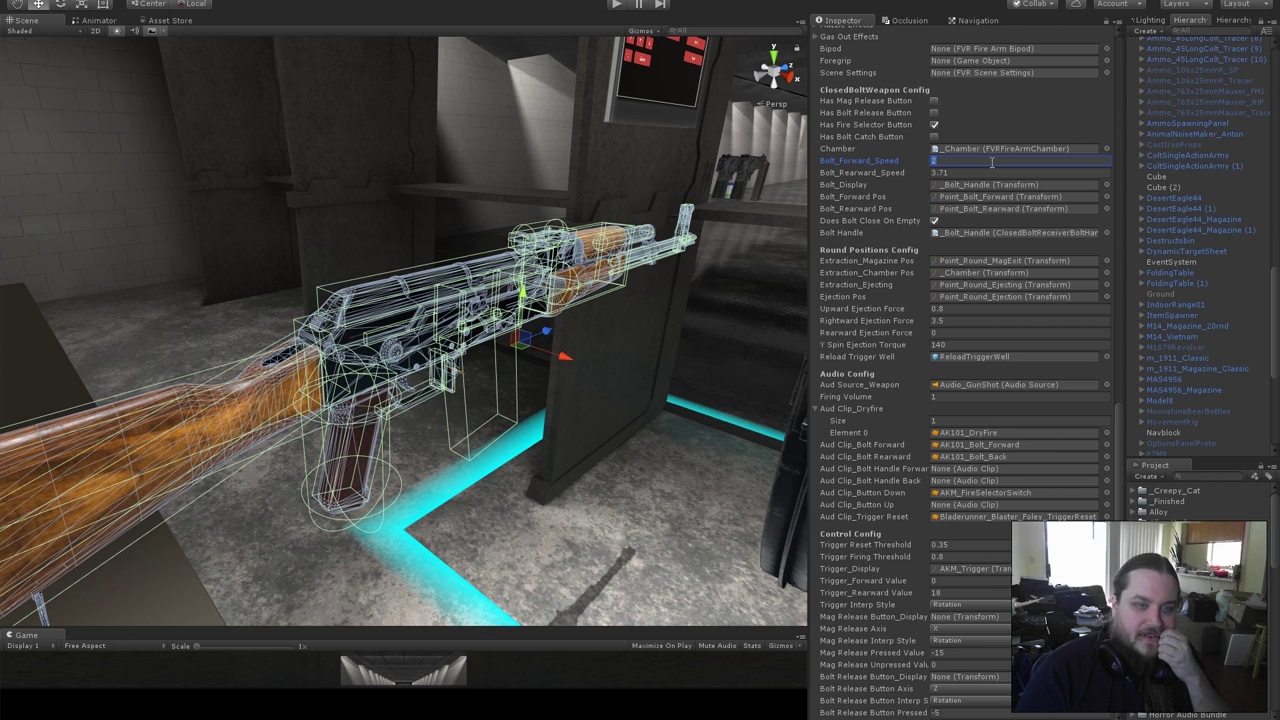
{"action": "left_click", "coordinate": [957, 308]}
{"action": "left_click", "coordinate": [976, 318]}
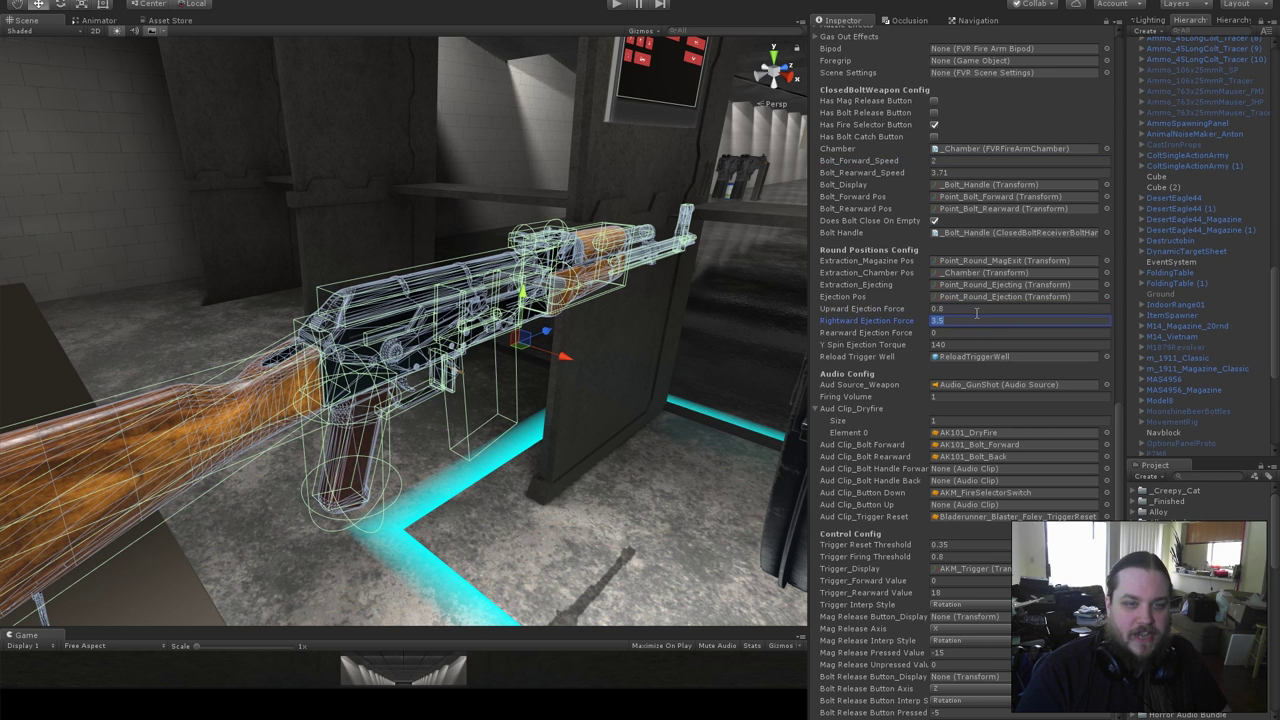
{"action": "left_click", "coordinate": [976, 309]}
{"action": "left_click", "coordinate": [976, 320]}
{"action": "left_click", "coordinate": [978, 343]}
{"action": "scroll", "coordinate": [983, 334], "scroll_direction": "down", "scroll_amount": 2}
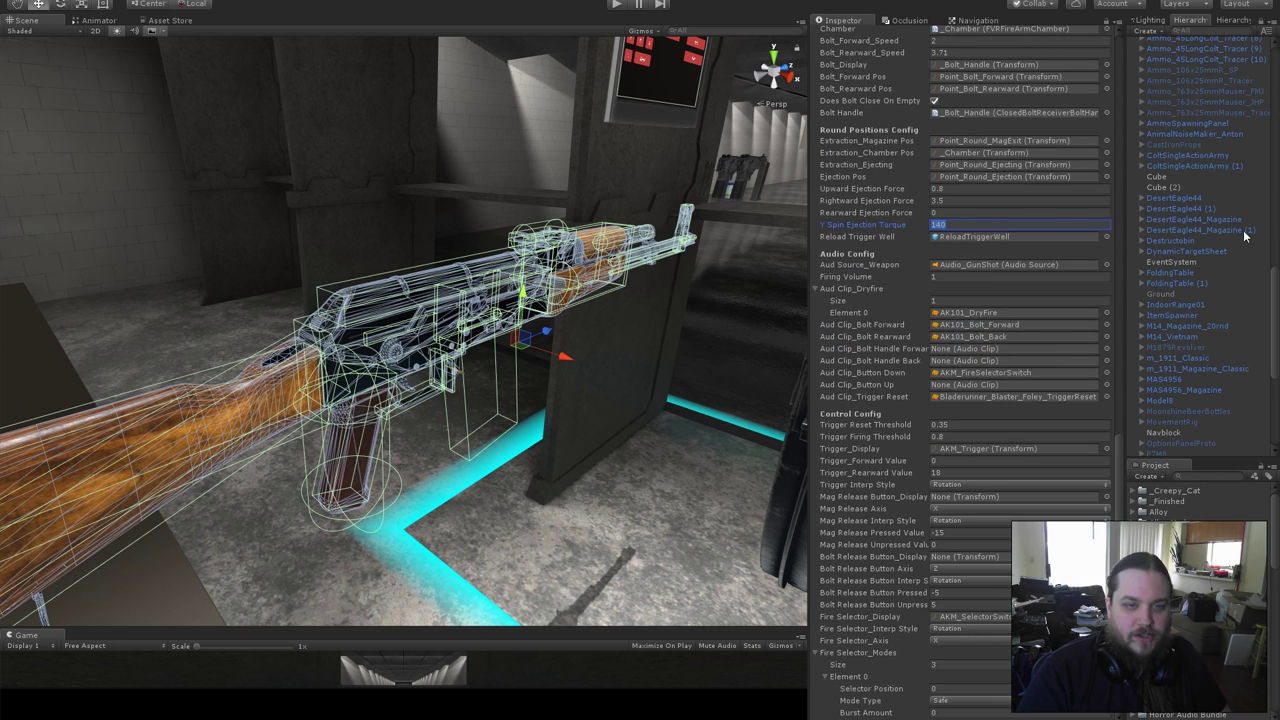
Examine the rifle's Audio Config, Control Config, Fire Selector_Modes and Reciprocating Barrel Config settings.
{"action": "scroll", "coordinate": [1070, 310], "scroll_direction": "down", "scroll_amount": 4}
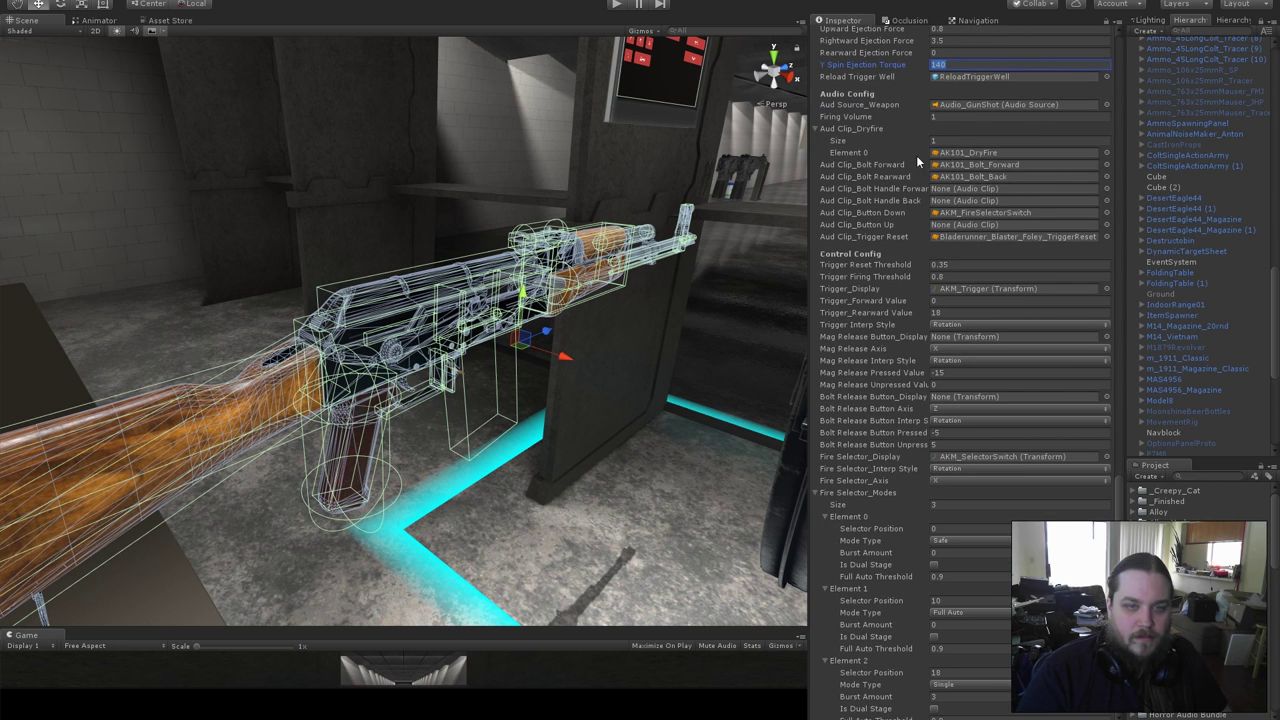
{"action": "scroll", "coordinate": [1042, 235], "scroll_direction": "down", "scroll_amount": 4}
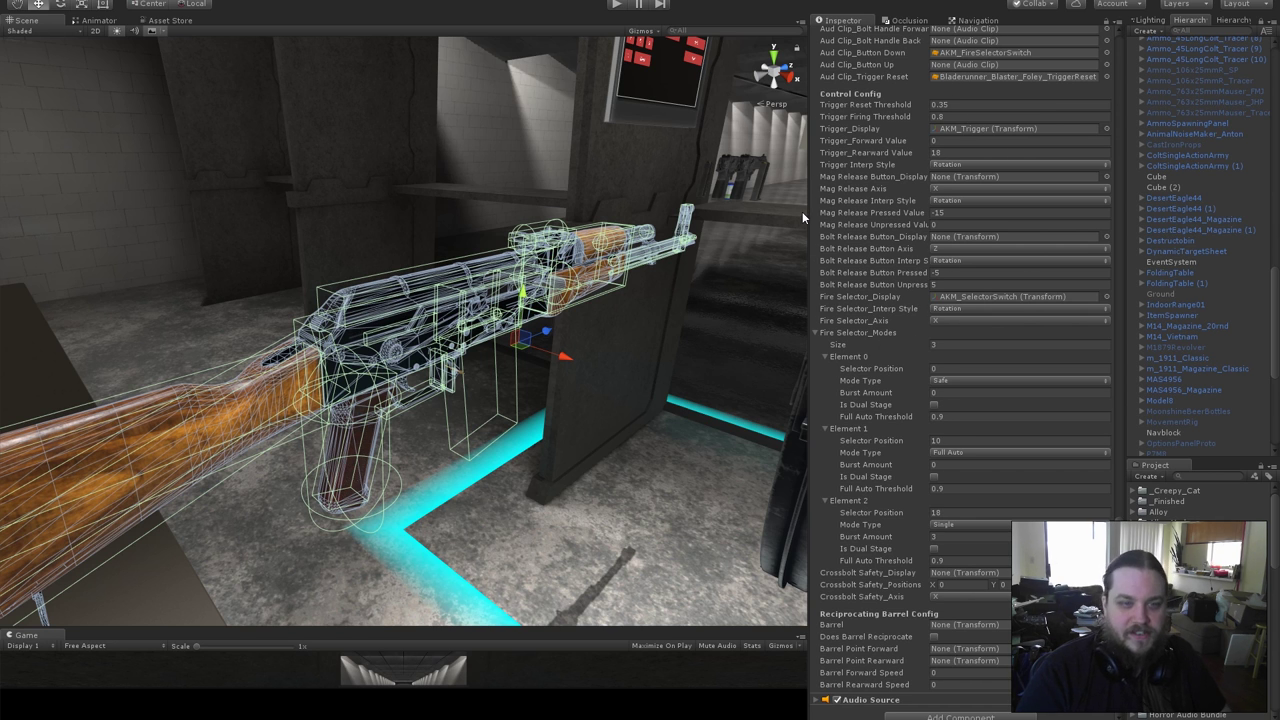
{"action": "scroll", "coordinate": [938, 256], "scroll_direction": "down", "scroll_amount": 1}
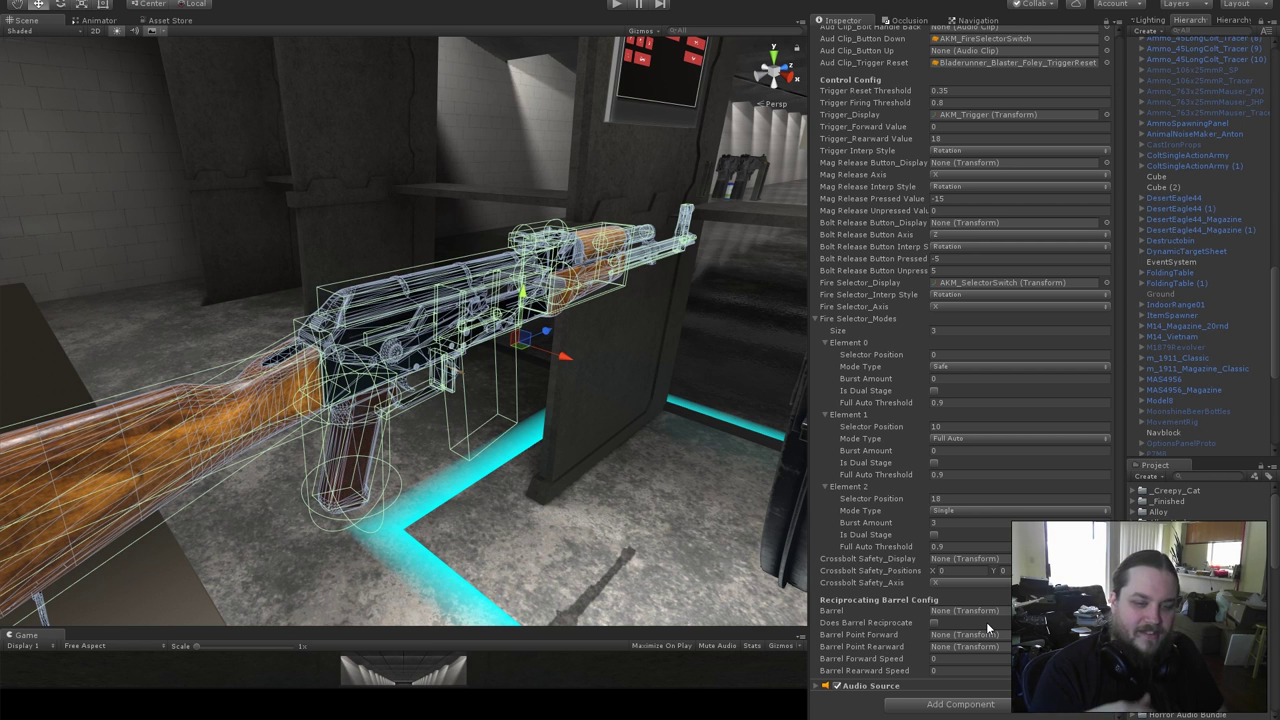
{"action": "scroll", "coordinate": [961, 555], "scroll_direction": "up", "scroll_amount": 15}
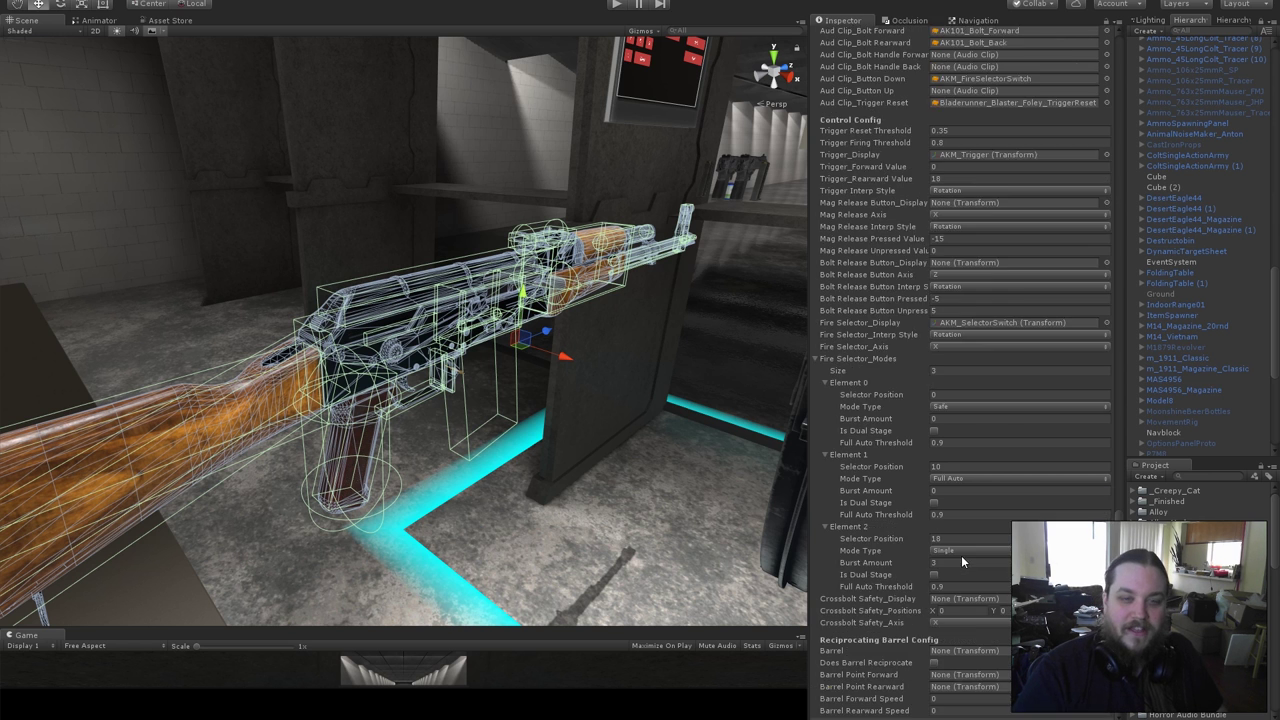
{"action": "scroll", "coordinate": [955, 550], "scroll_direction": "up", "scroll_amount": 5}
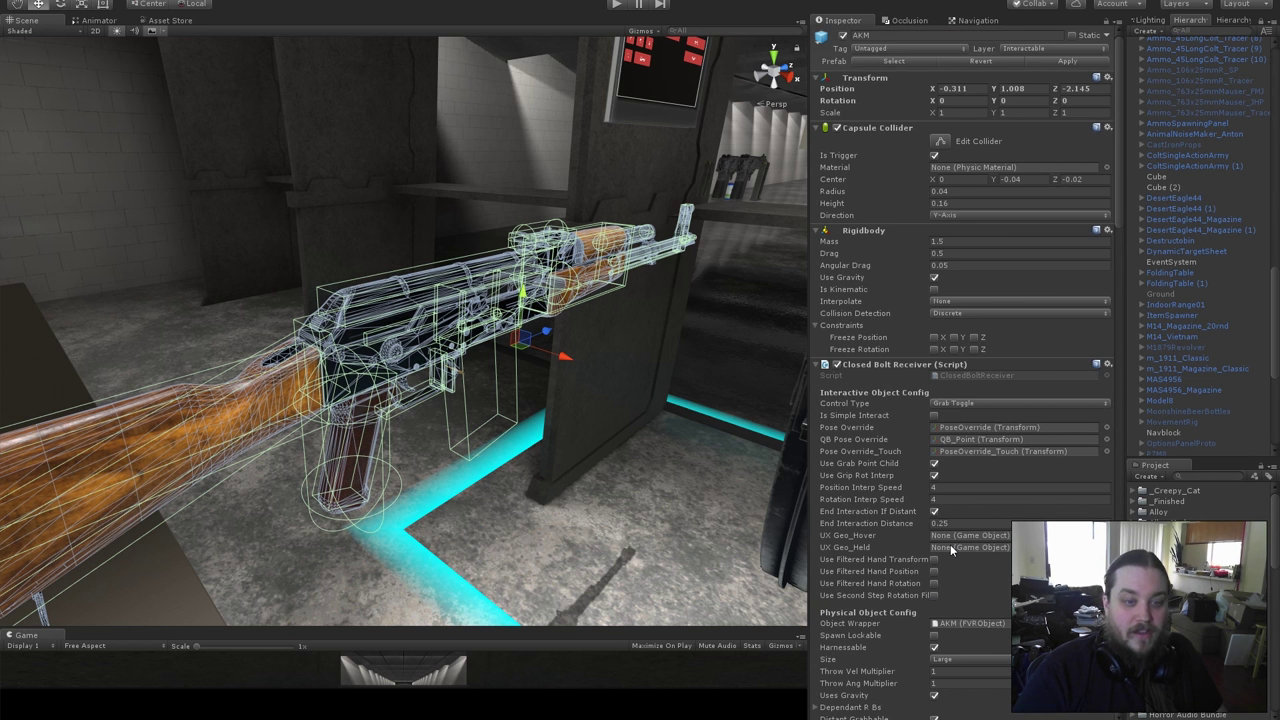
{"action": "scroll", "coordinate": [950, 544], "scroll_direction": "down", "scroll_amount": 20}
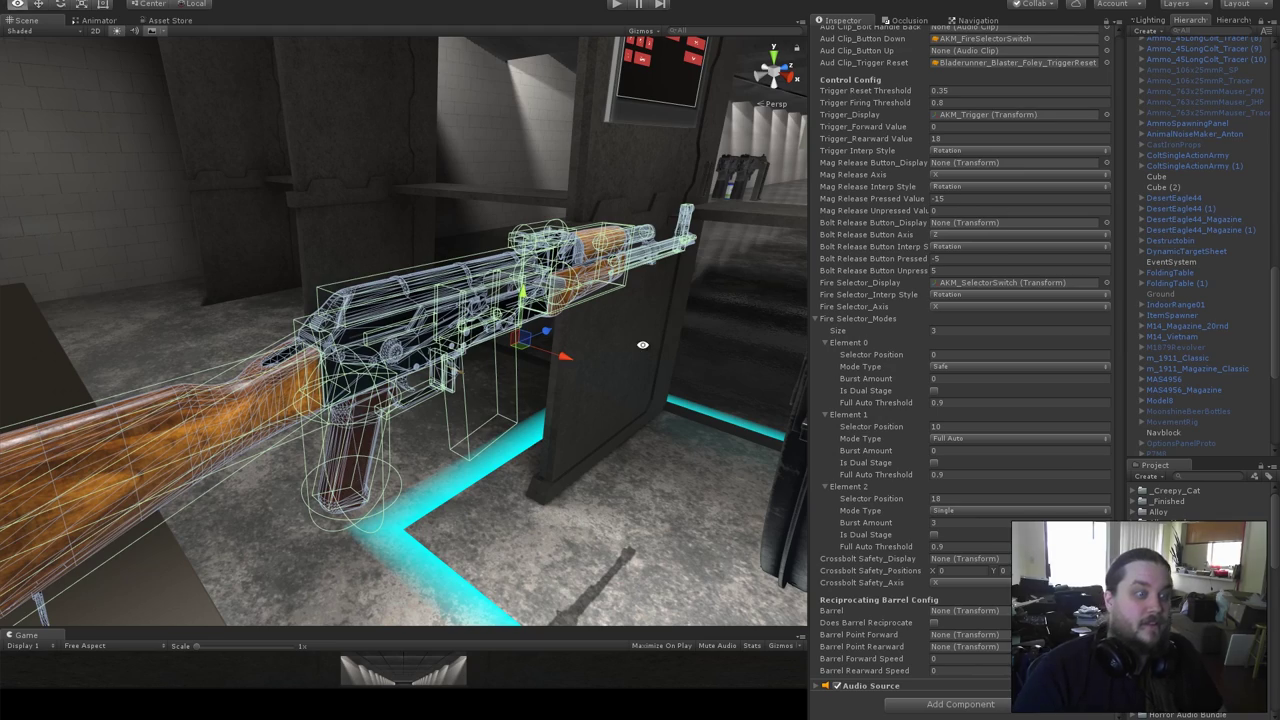
Select the AKM magazine lying apart from the rifle and move it along the X axis closer to the rifle.
{"action": "left_click_drag", "start_coordinate": [643, 345], "coordinate": [609, 396], "text": "alt"}
{"action": "left_click", "coordinate": [609, 396]}
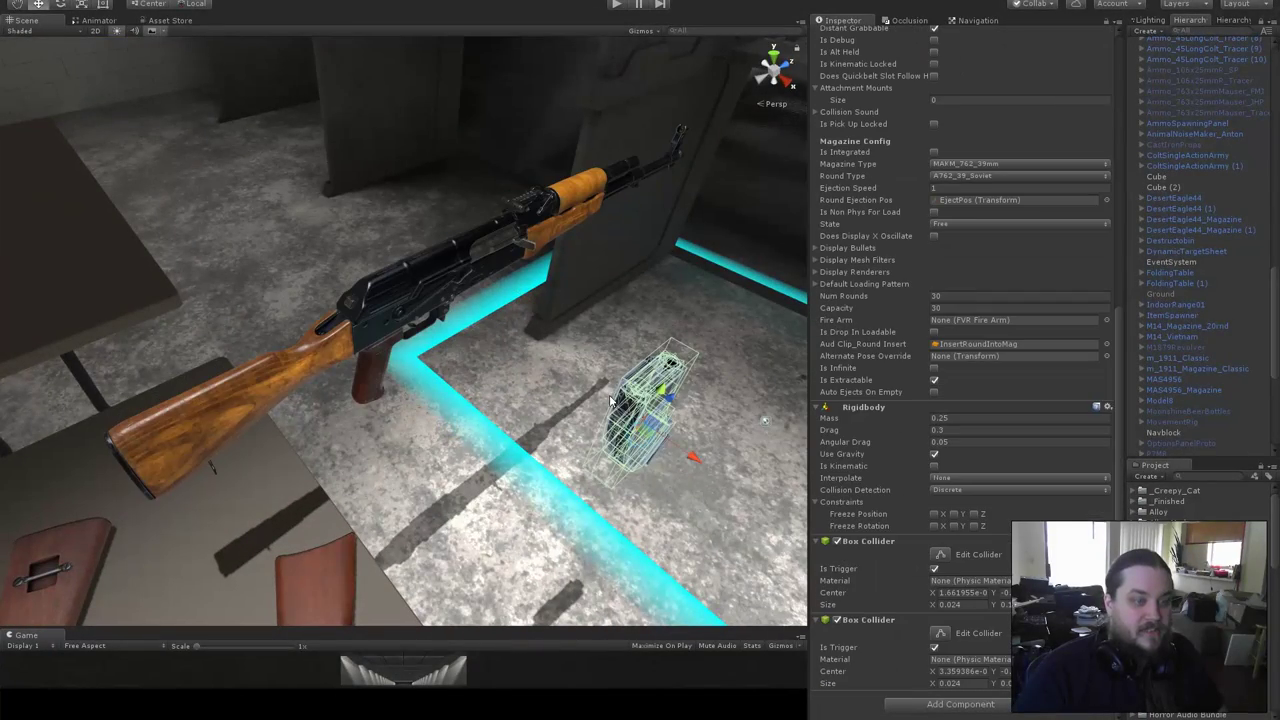
{"action": "left_click_drag", "start_coordinate": [690, 452], "coordinate": [649, 432]}
{"action": "left_click_drag", "start_coordinate": [687, 481], "coordinate": [652, 363], "text": "alt"}
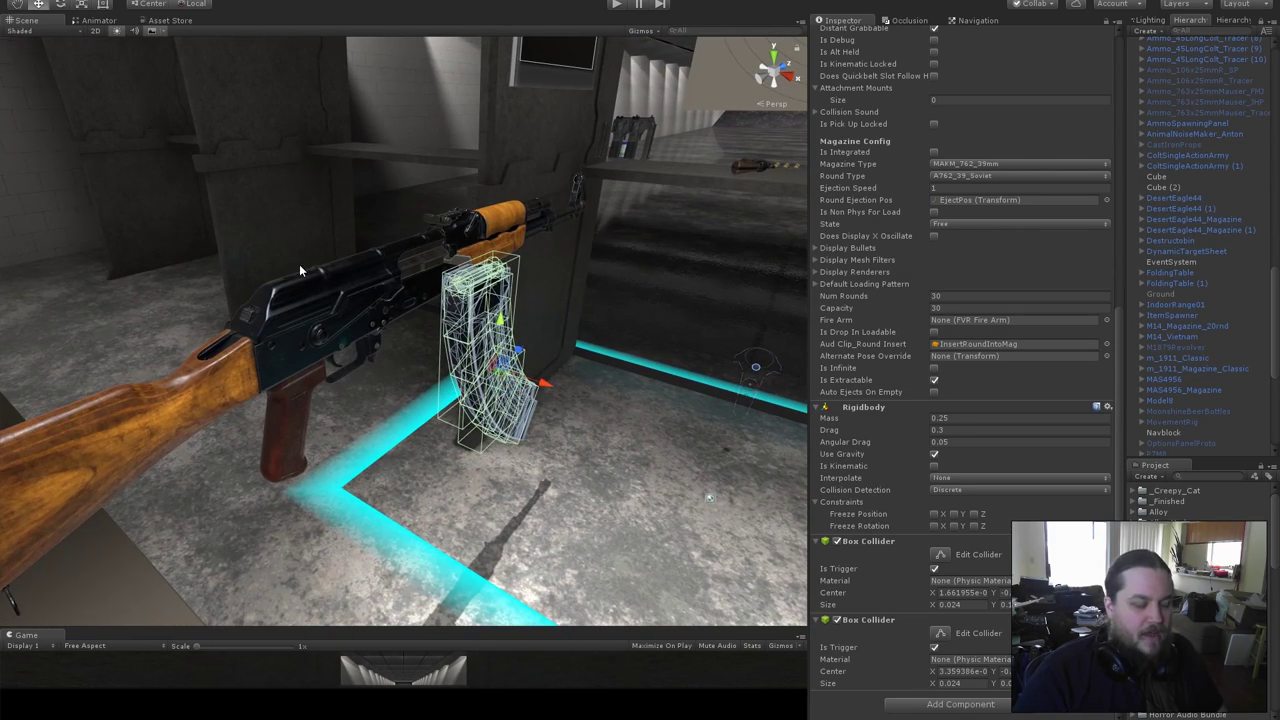
Select the AKM rifle together with its magazine and move both over the table holding the other rifles.
{"action": "left_click", "coordinate": [340, 290]}
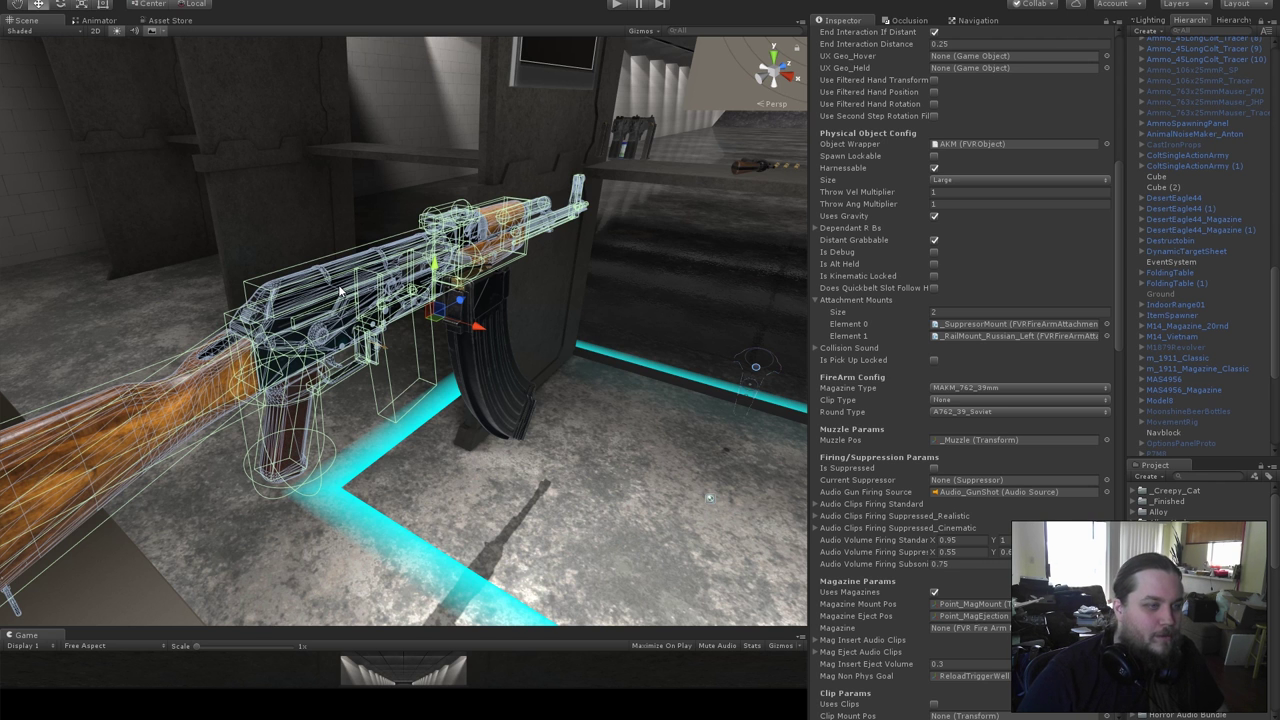
{"action": "left_click_drag", "start_coordinate": [70, 245], "coordinate": [426, 320], "text": "alt"}
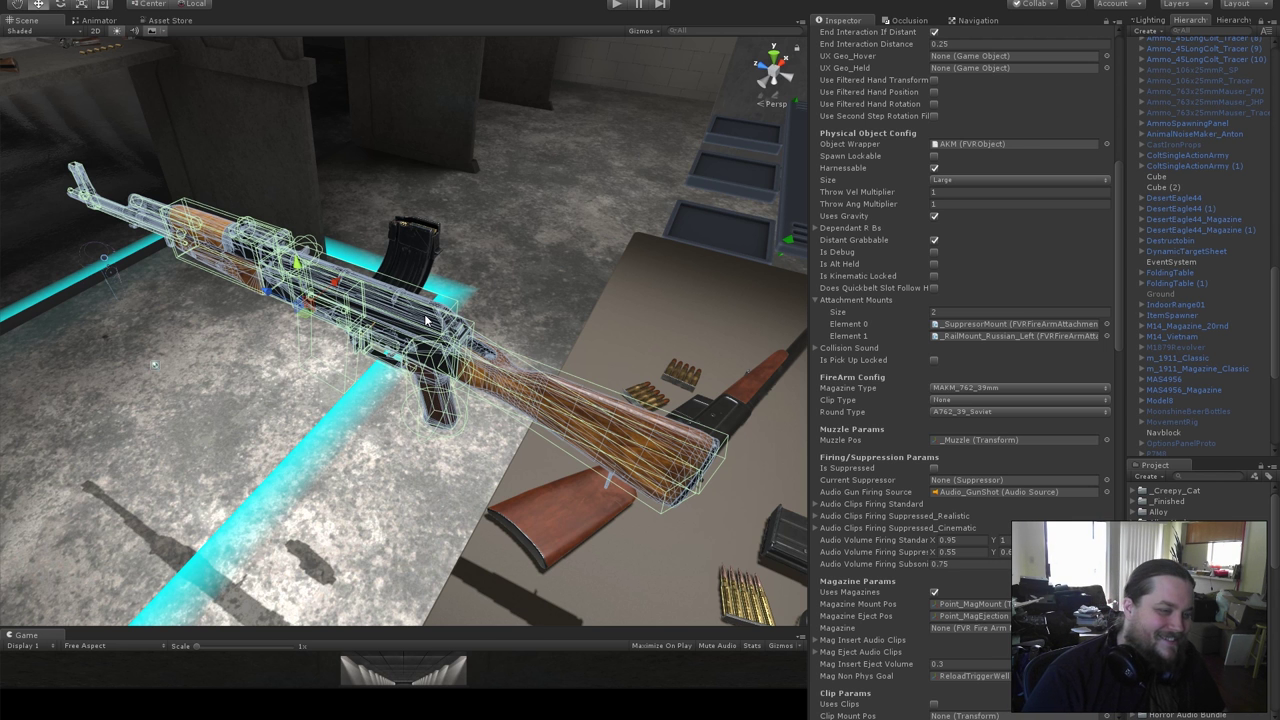
{"action": "left_click_drag", "start_coordinate": [490, 316], "coordinate": [383, 297], "text": "alt"}
{"action": "left_click", "coordinate": [384, 293], "text": "shift"}
{"action": "left_click_drag", "start_coordinate": [344, 380], "coordinate": [442, 109], "text": "alt"}
{"action": "scroll", "coordinate": [442, 109], "scroll_direction": "down", "scroll_amount": 10}
{"action": "left_click_drag", "start_coordinate": [360, 460], "coordinate": [334, 395], "text": "alt"}
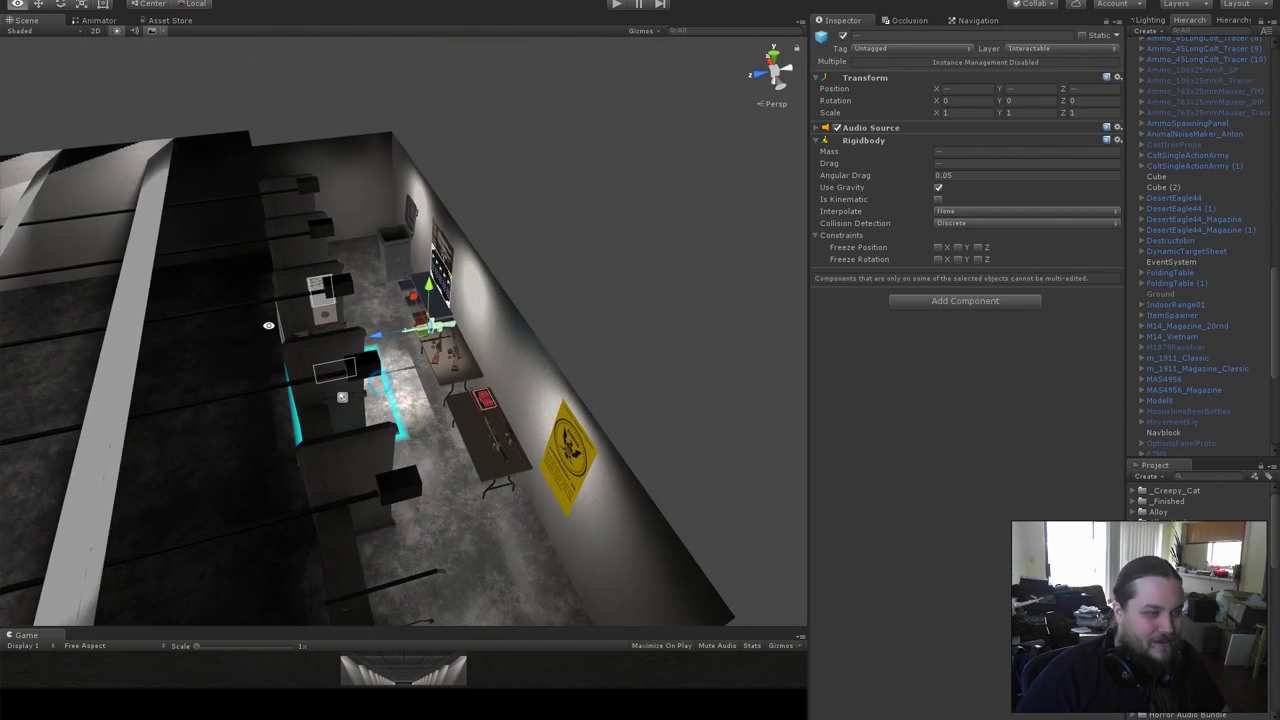
{"action": "right_click_drag", "start_coordinate": [334, 395], "coordinate": [684, 388], "text": "alt"}
{"action": "left_click_drag", "start_coordinate": [420, 360], "coordinate": [286, 309], "text": "alt"}
{"action": "right_click_drag", "start_coordinate": [286, 309], "coordinate": [600, 320], "text": "alt"}
{"action": "left_click_drag", "start_coordinate": [334, 326], "coordinate": [526, 354], "text": "alt"}
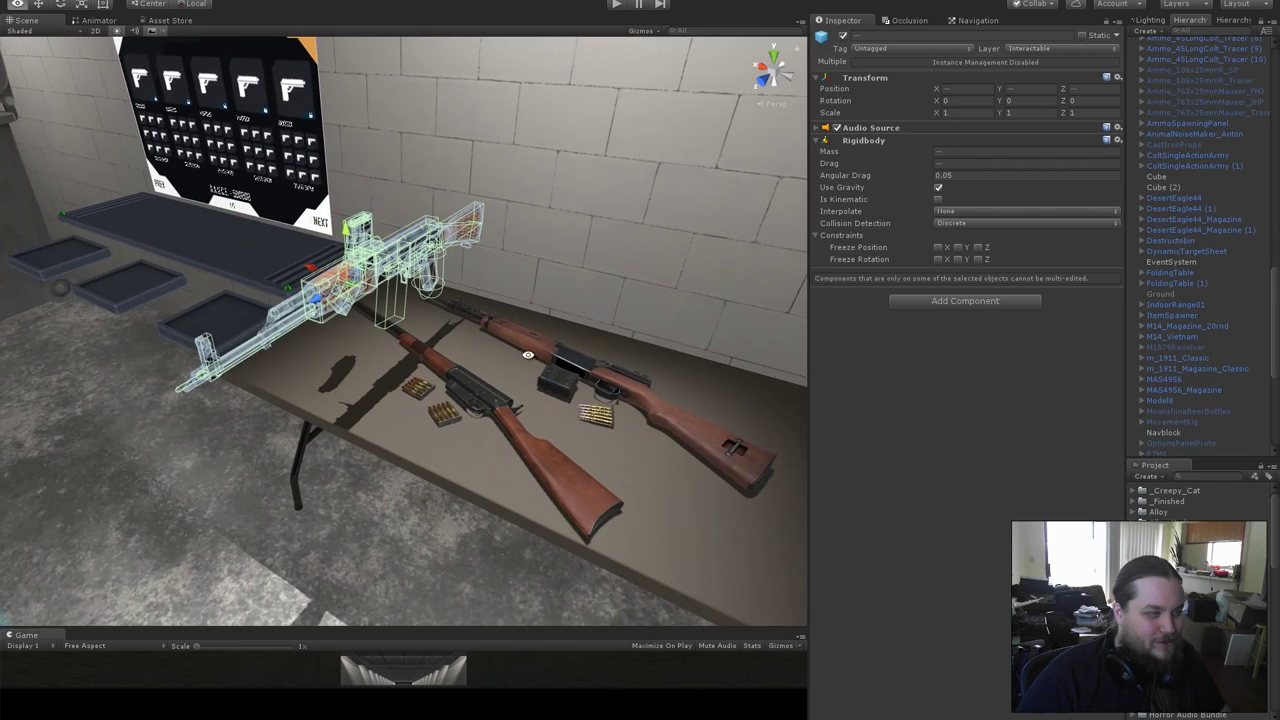
{"action": "right_click_drag", "start_coordinate": [526, 354], "coordinate": [590, 352], "text": "alt"}
{"action": "left_click_drag", "start_coordinate": [467, 349], "coordinate": [395, 339], "text": "alt"}
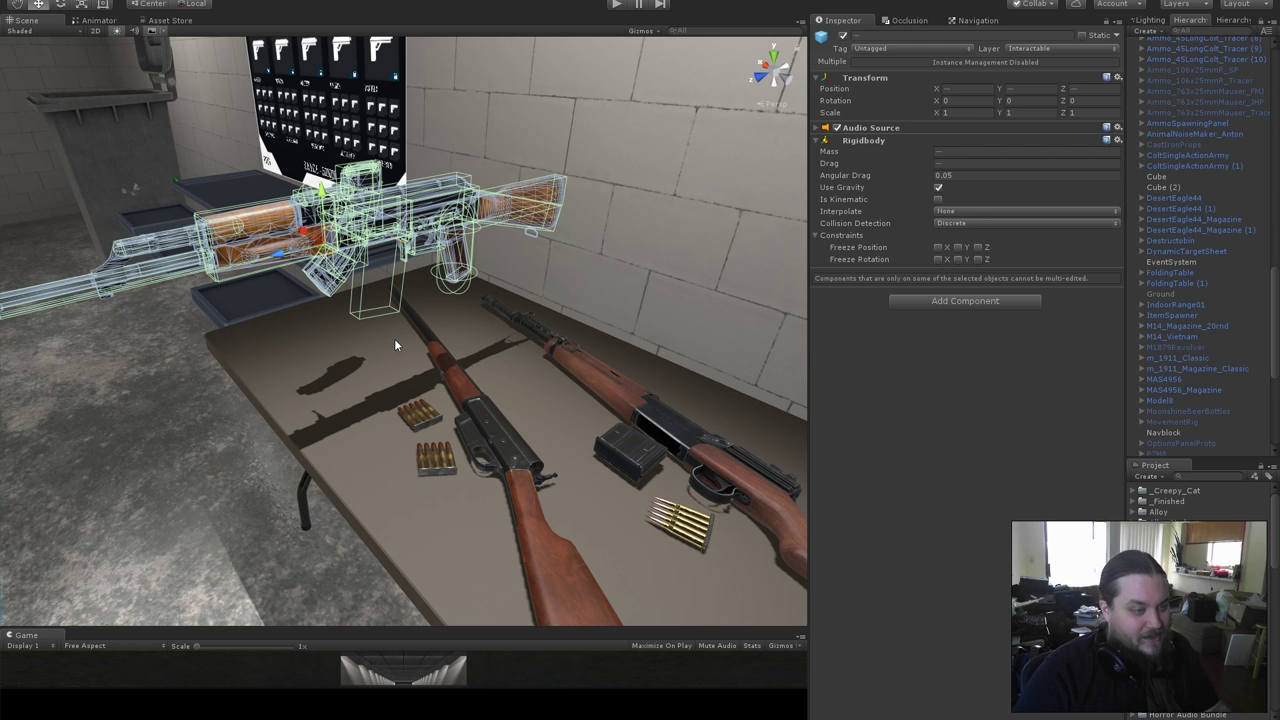
{"action": "left_click_drag", "start_coordinate": [320, 245], "coordinate": [420, 426]}
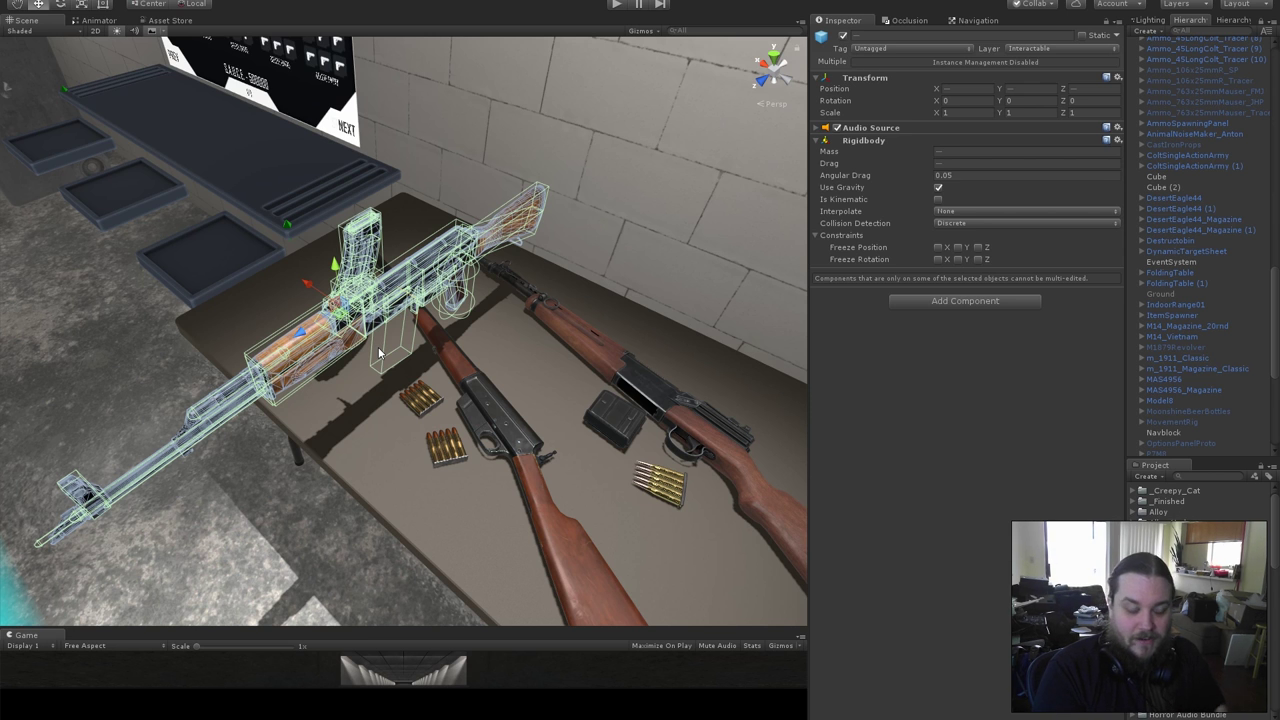
Select the AKM_Magazine parent object and move it along the X axis to 0.148, clear of the rifle.
{"action": "left_click", "coordinate": [355, 247]}
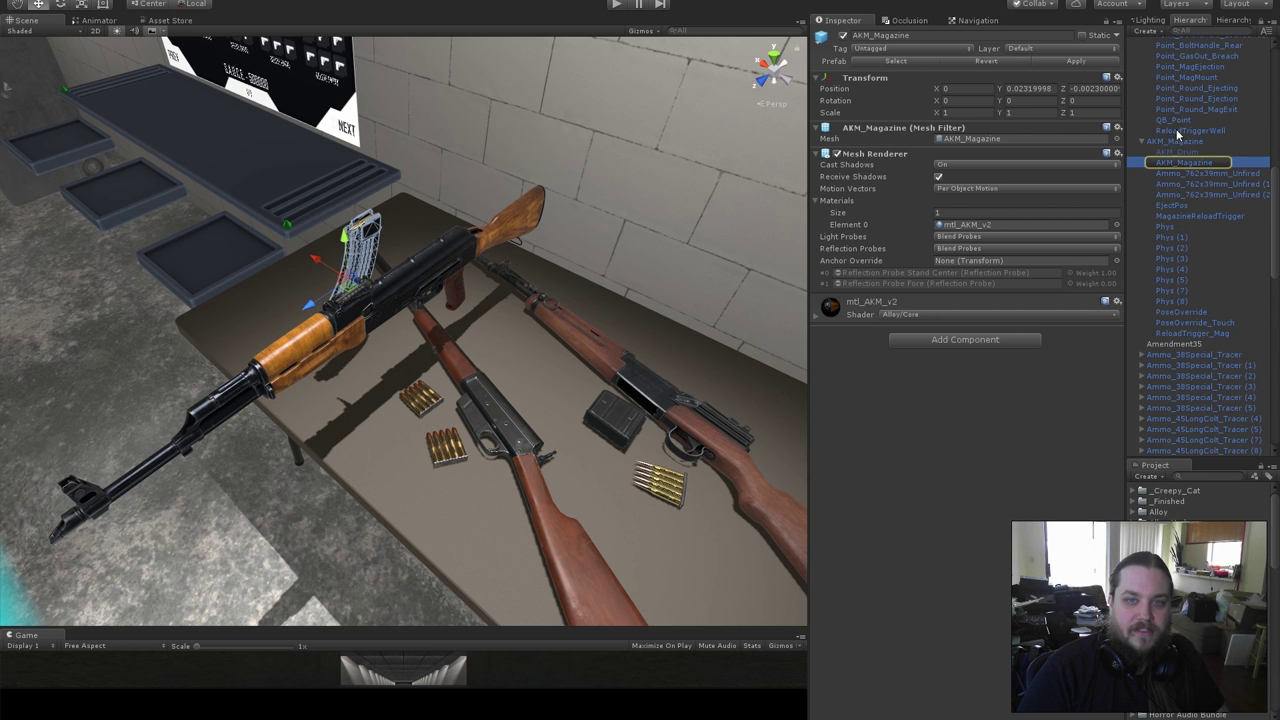
{"action": "left_click", "coordinate": [1178, 261]}
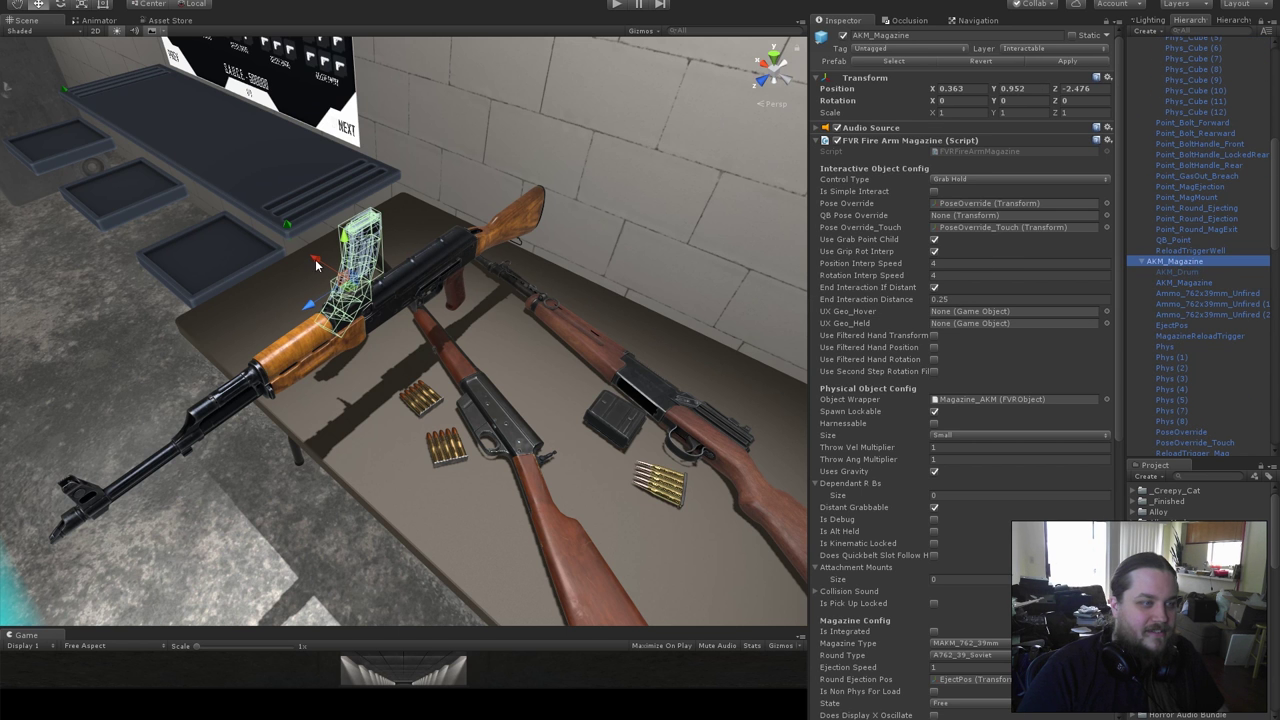
{"action": "left_click_drag", "start_coordinate": [314, 258], "coordinate": [373, 289]}
{"action": "left_click_drag", "start_coordinate": [456, 381], "coordinate": [512, 378], "text": "alt"}
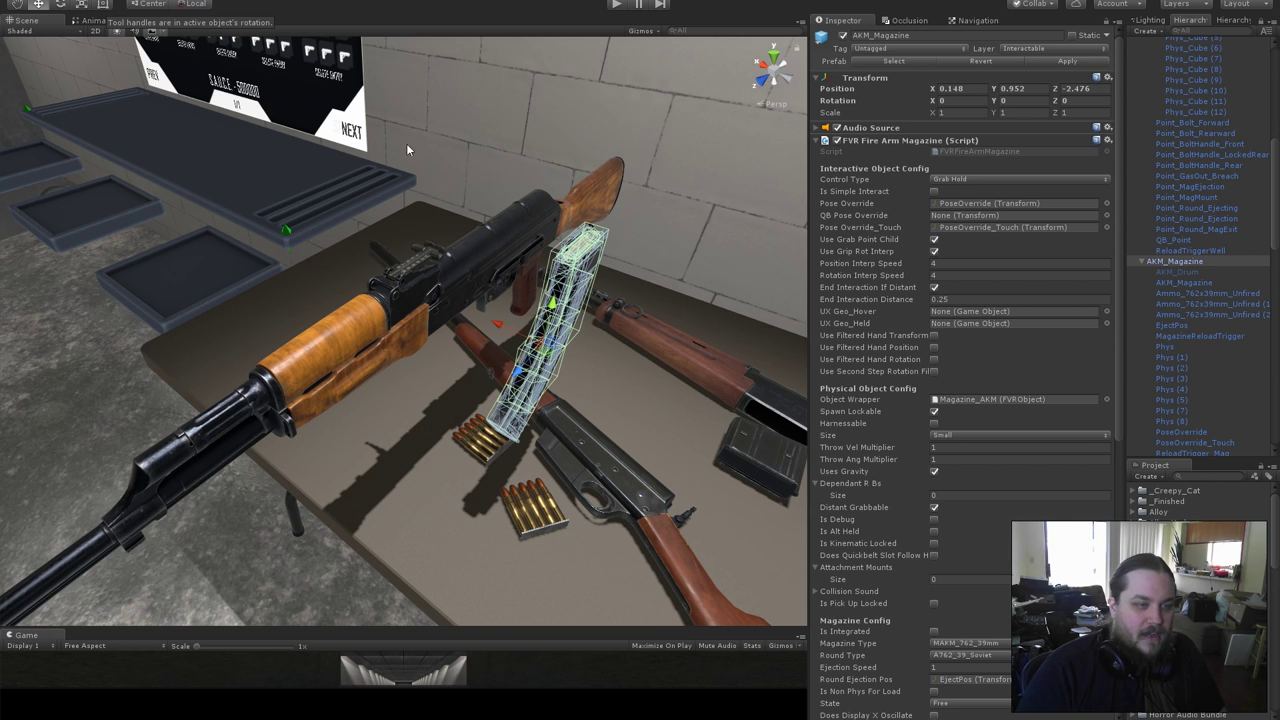
{"action": "left_click_drag", "start_coordinate": [621, 390], "coordinate": [605, 372], "text": "alt"}
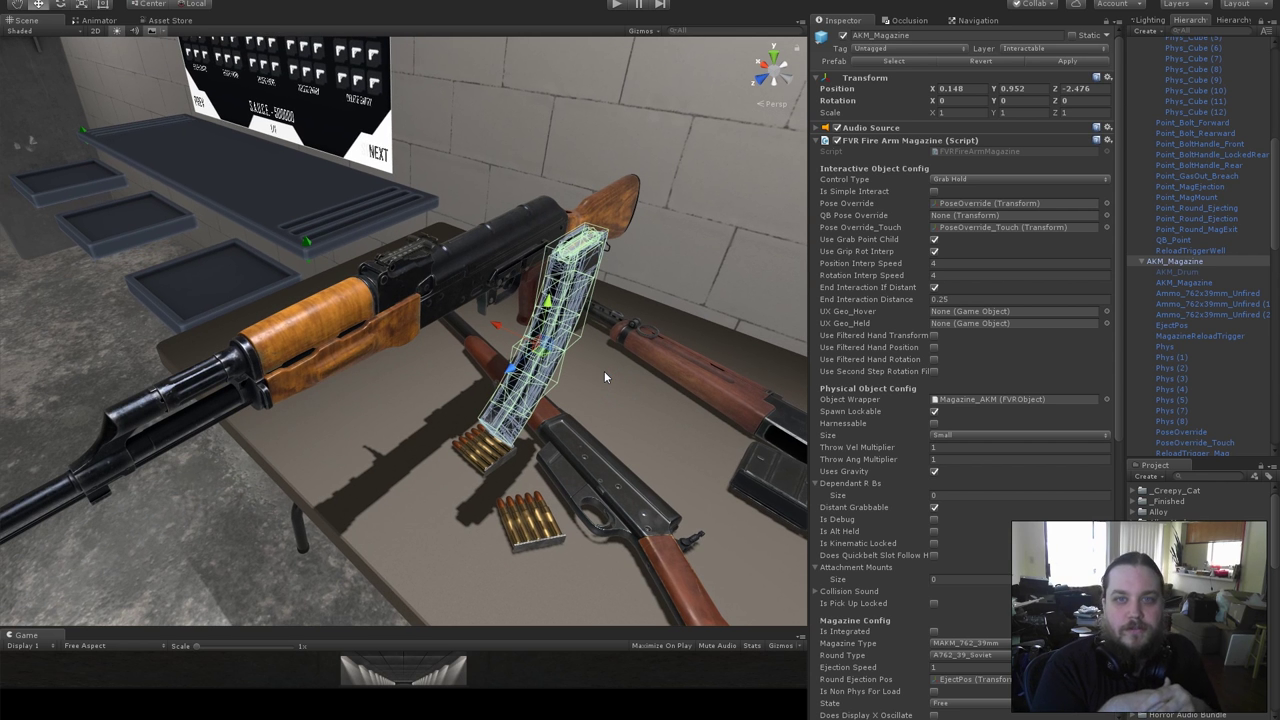